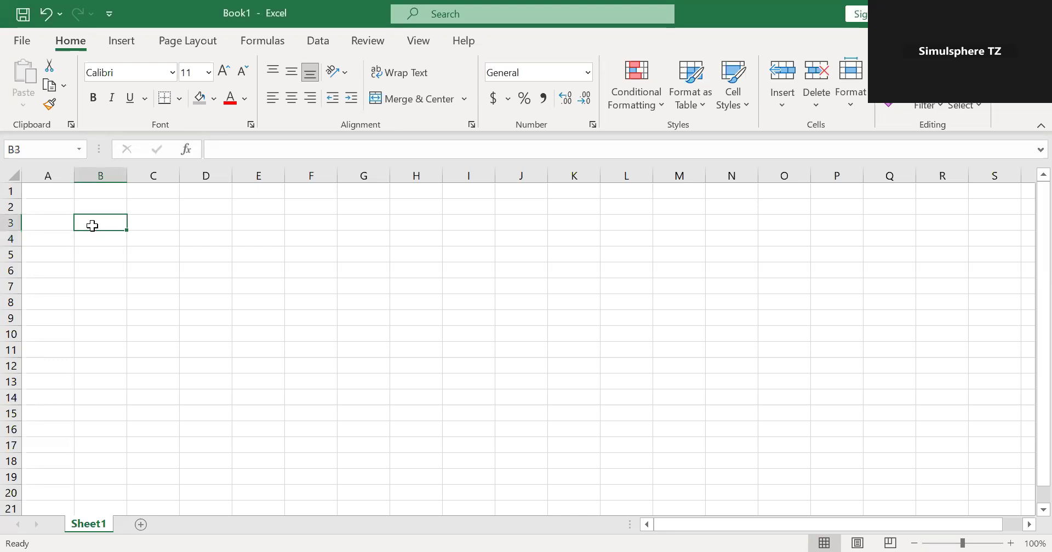
Enter the headers "Moths" in B3 and "Total Service Charge" in C3, and widen column C to fit its header.
text(Mo)
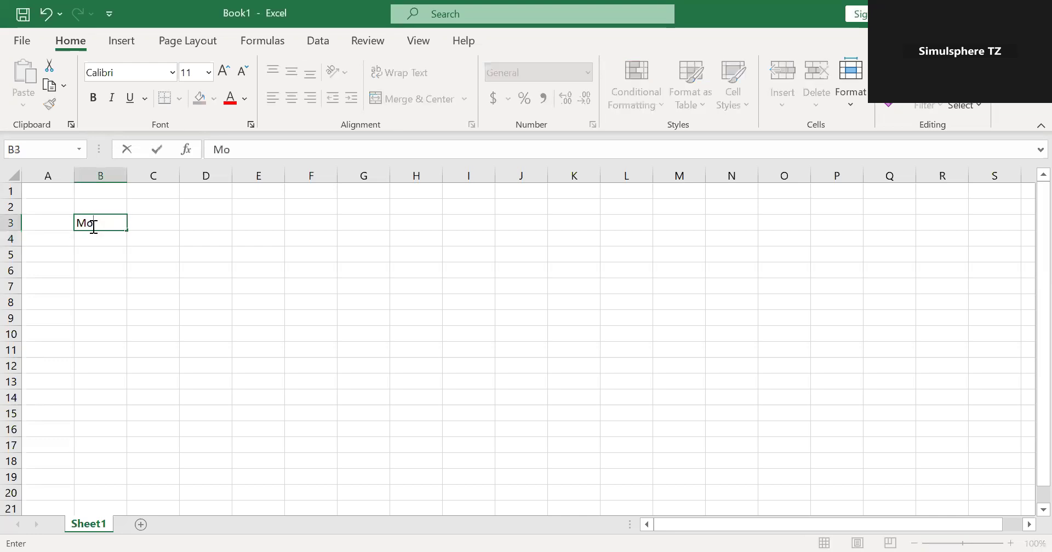
text(ths)
click(148, 226)
text(Tot)
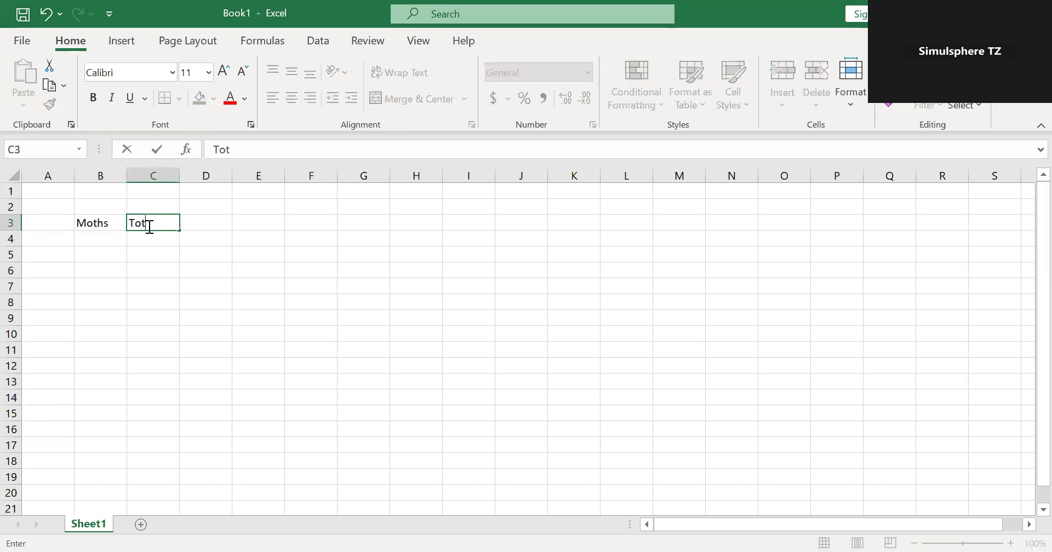
text(al Service Charge)
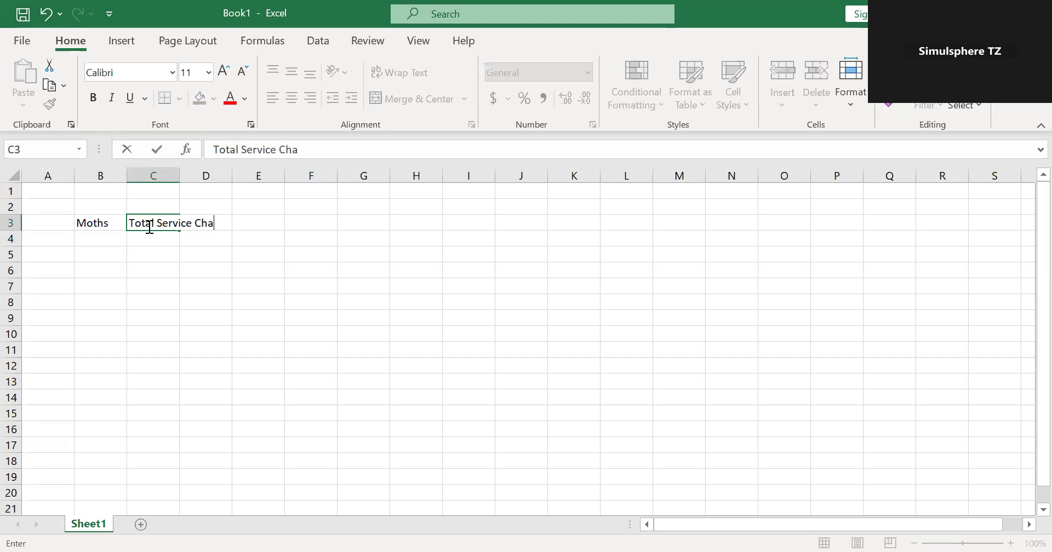
click(209, 299)
drag(176, 179, 239, 198)
Correct the spelling of the header in B3 to "Months".
click(103, 237)
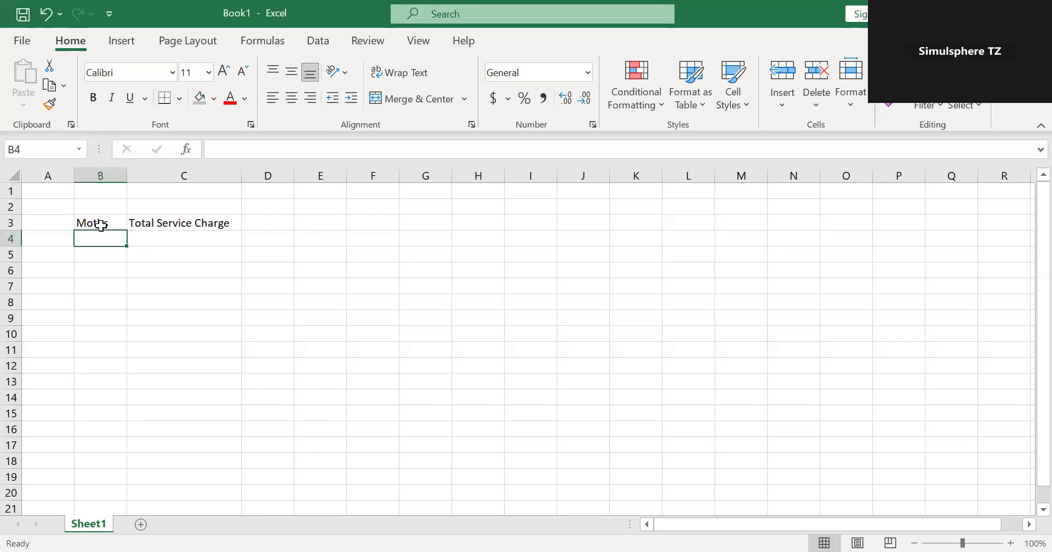
click(100, 226)
click(232, 153)
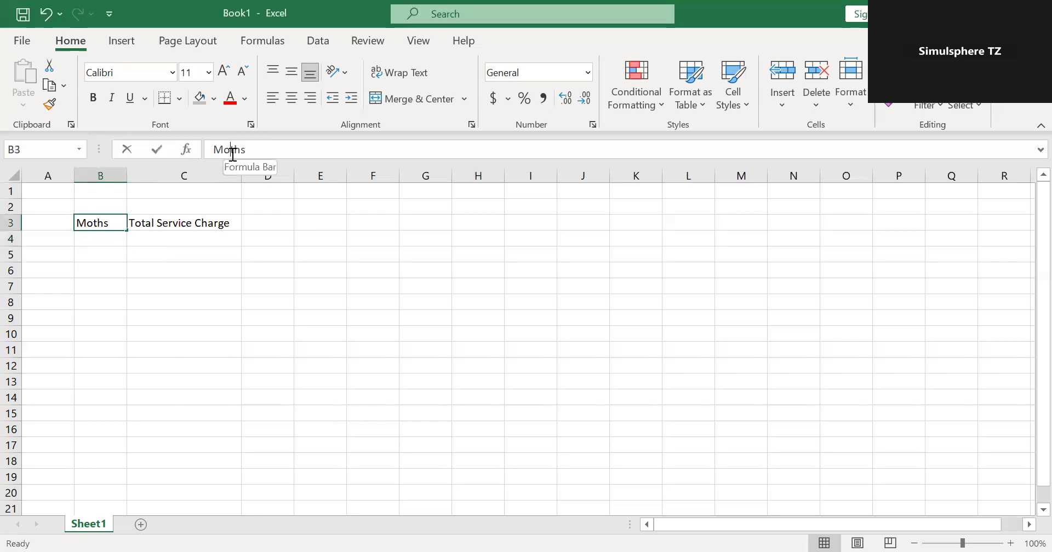
text(n)
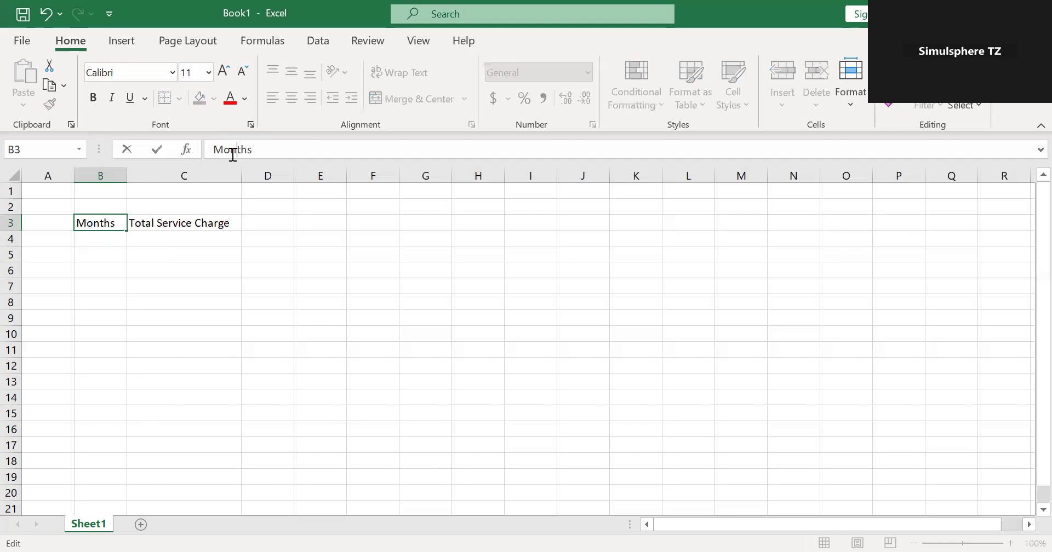
Enter Jan in B4 and Feb in B5, and fill the month series down to Dec in B15.
click(111, 239)
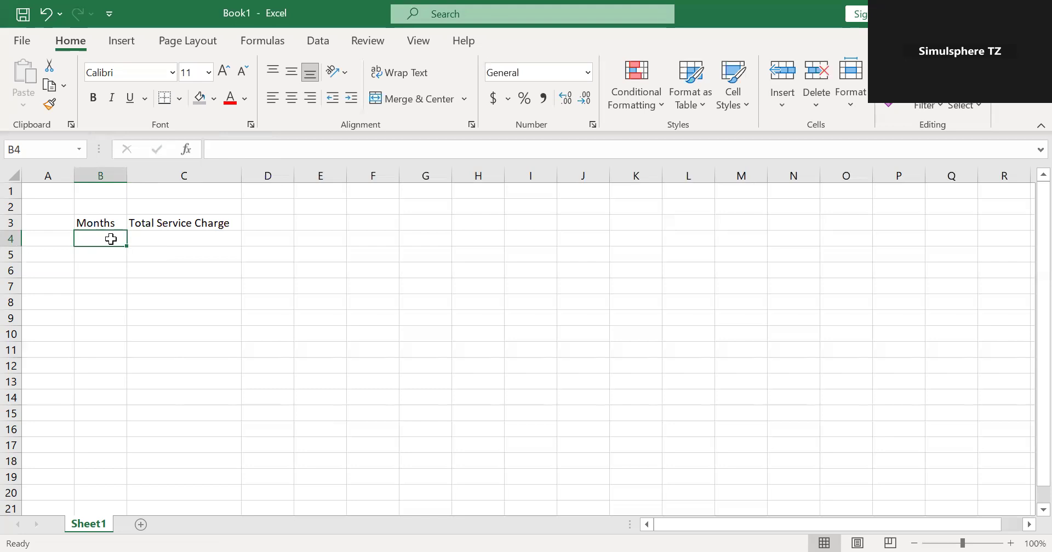
text(Jan)
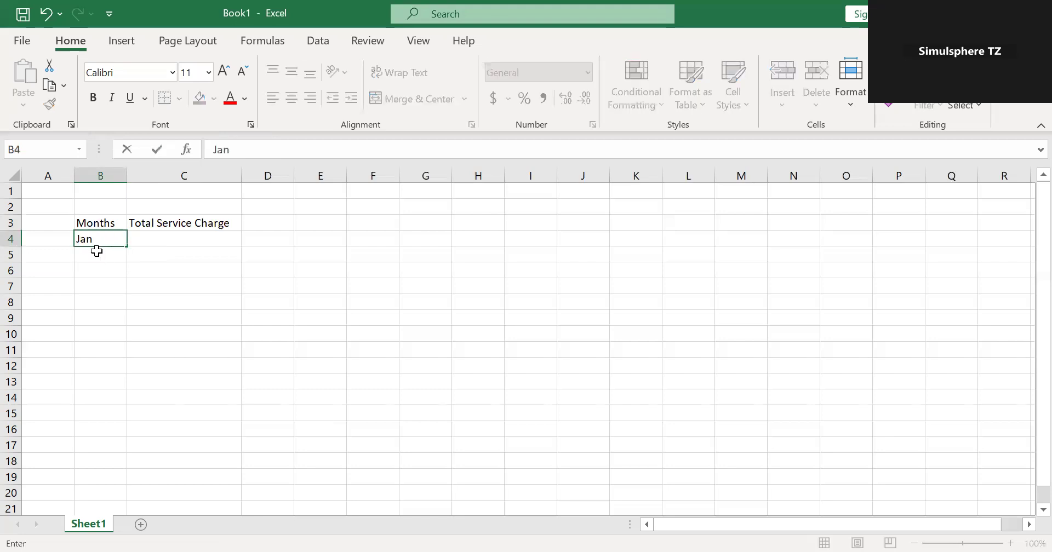
click(96, 254)
text(Feb)
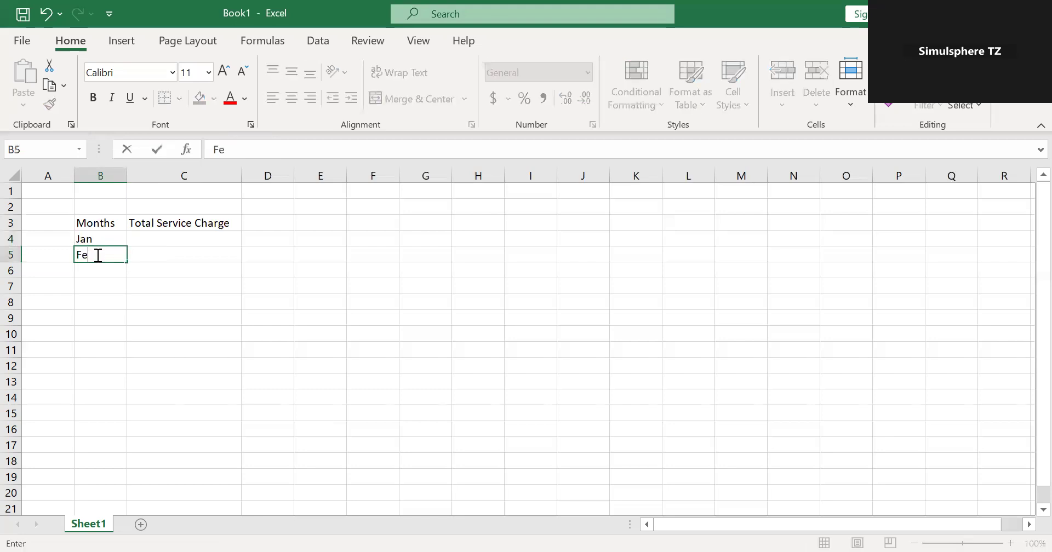
click(163, 290)
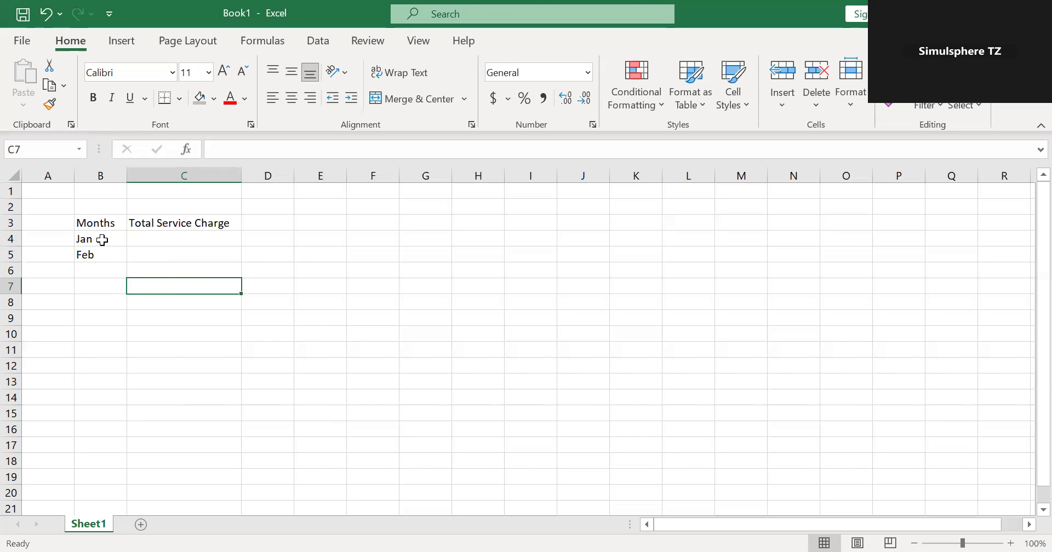
drag(101, 239, 103, 254)
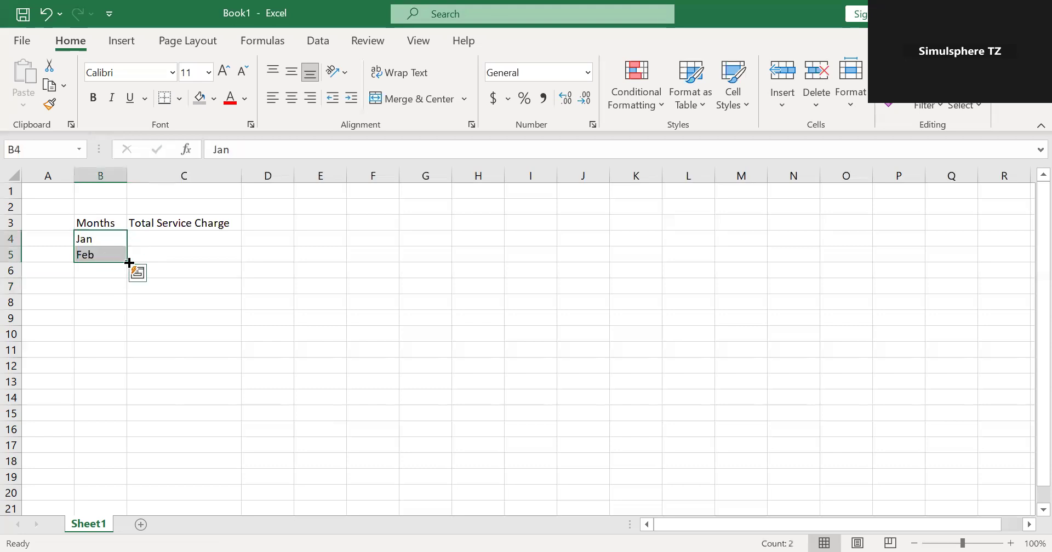
drag(129, 264, 114, 420)
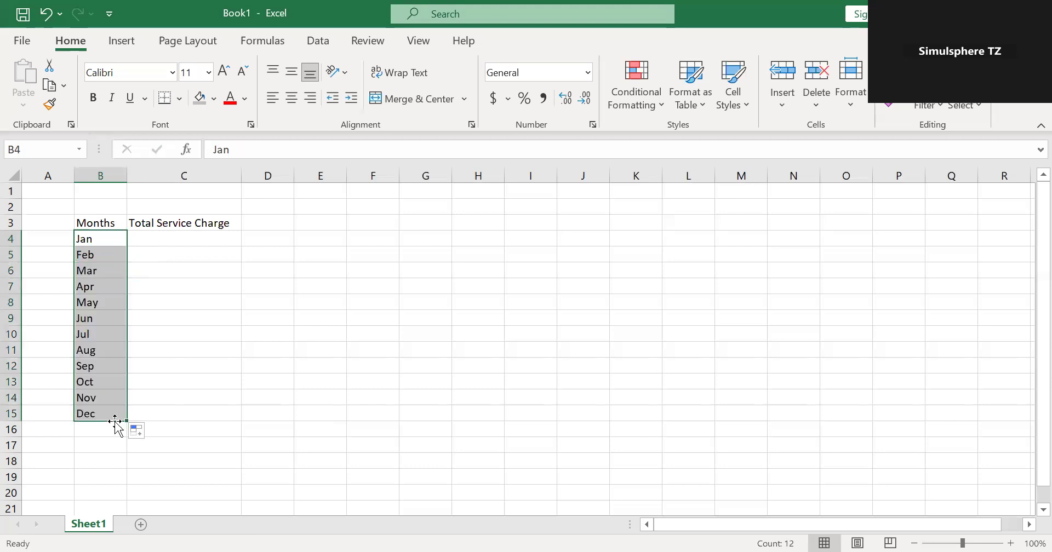
Apply all borders and a thick outside border to the table range B3:C15.
click(181, 243)
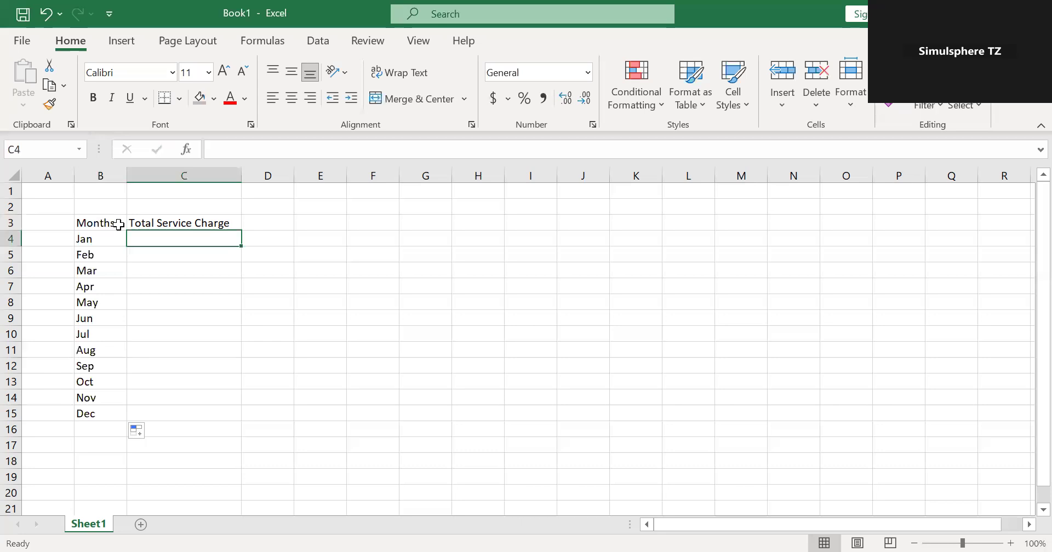
drag(115, 225, 223, 414)
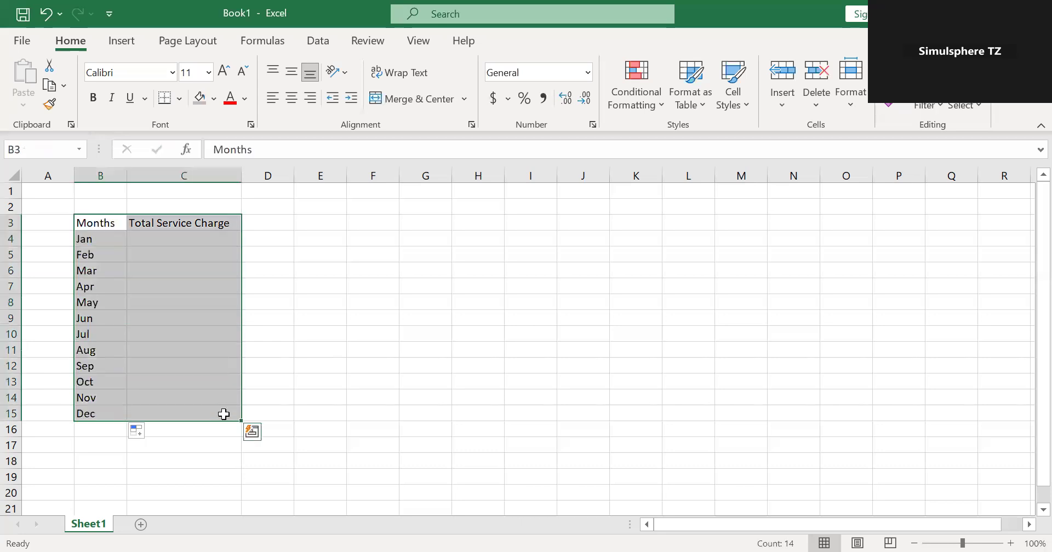
click(180, 98)
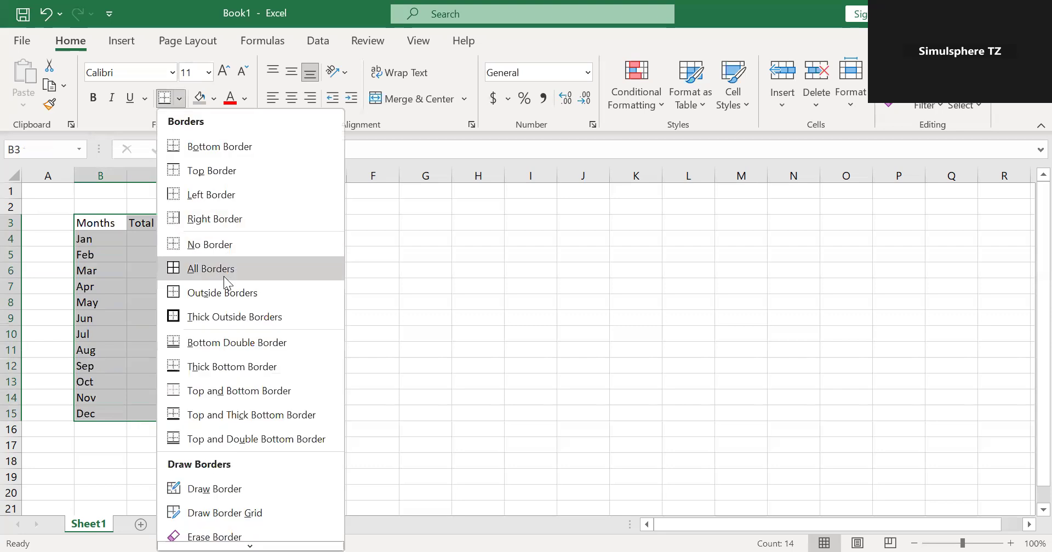
click(217, 270)
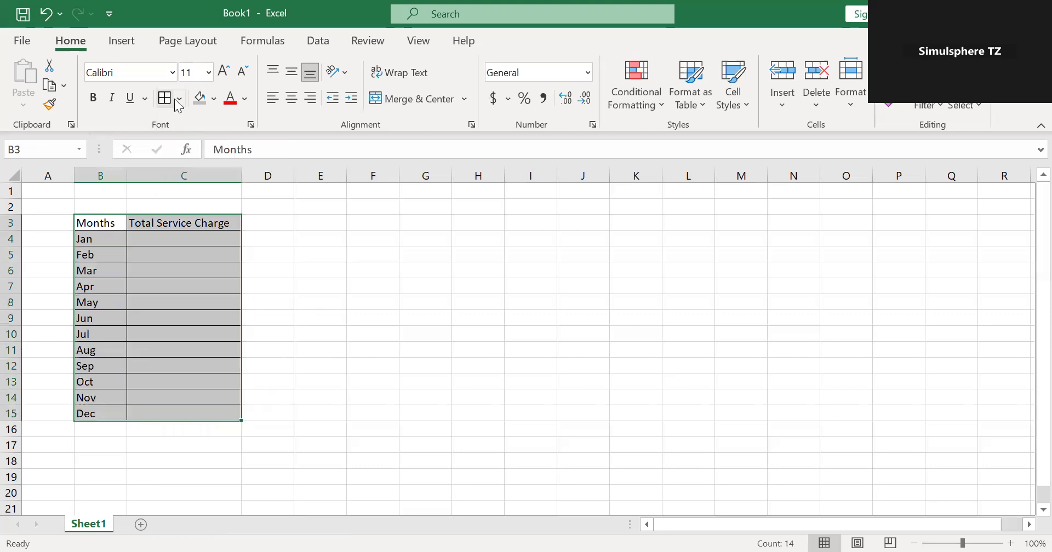
click(178, 100)
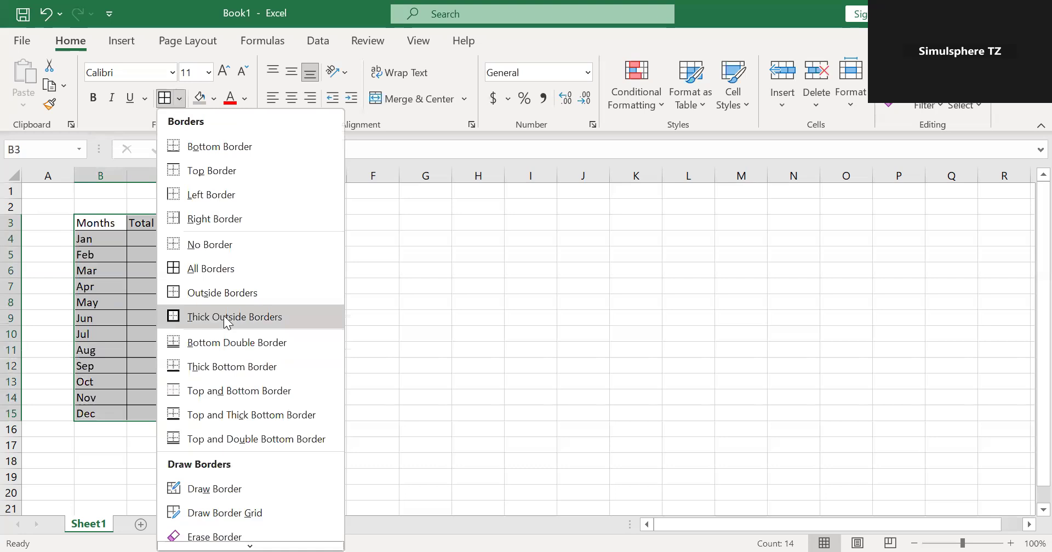
click(226, 317)
Format the header cells B3:C3 with a thick outside border, grey fill and bold text.
drag(110, 224, 186, 234)
click(170, 97)
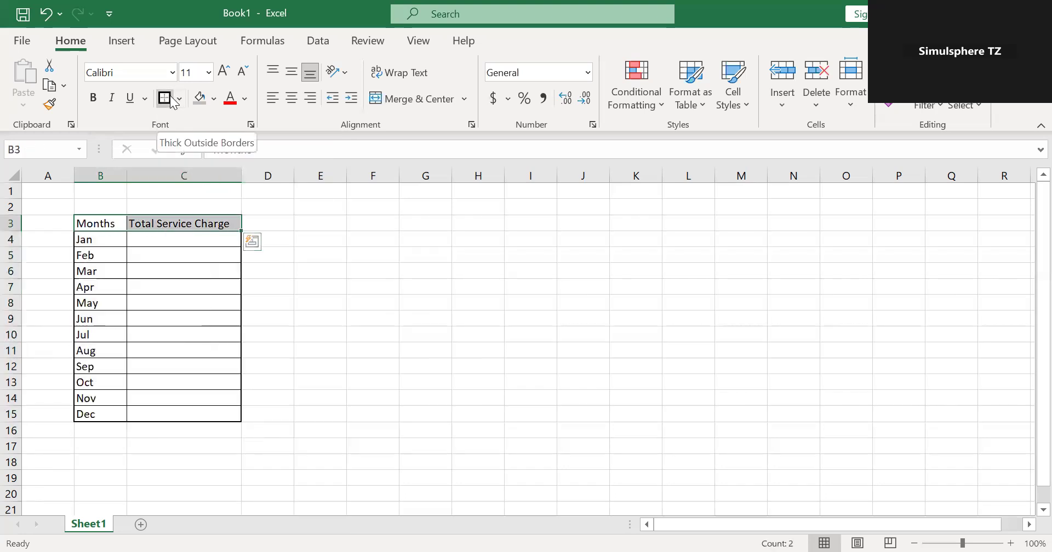
click(200, 99)
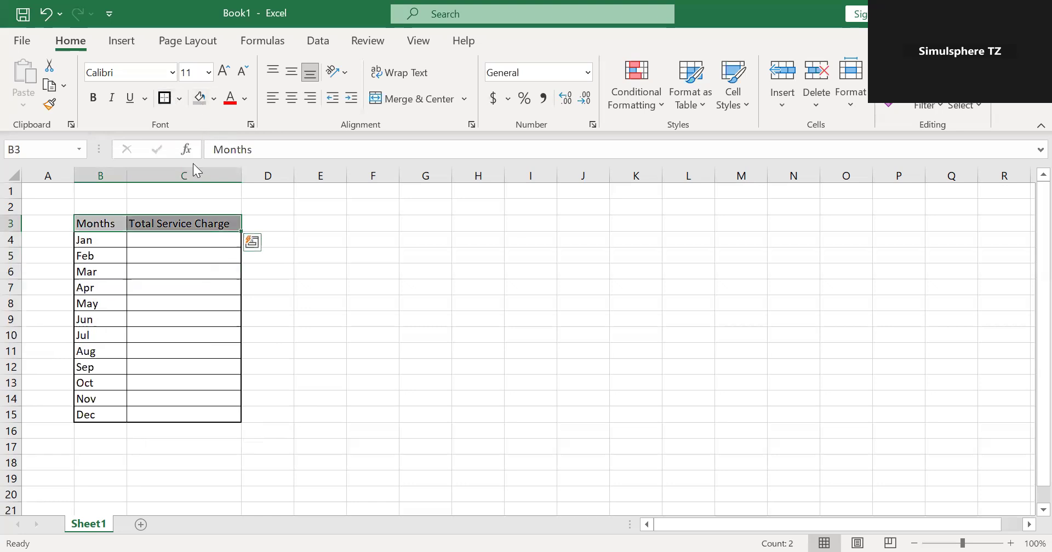
click(91, 101)
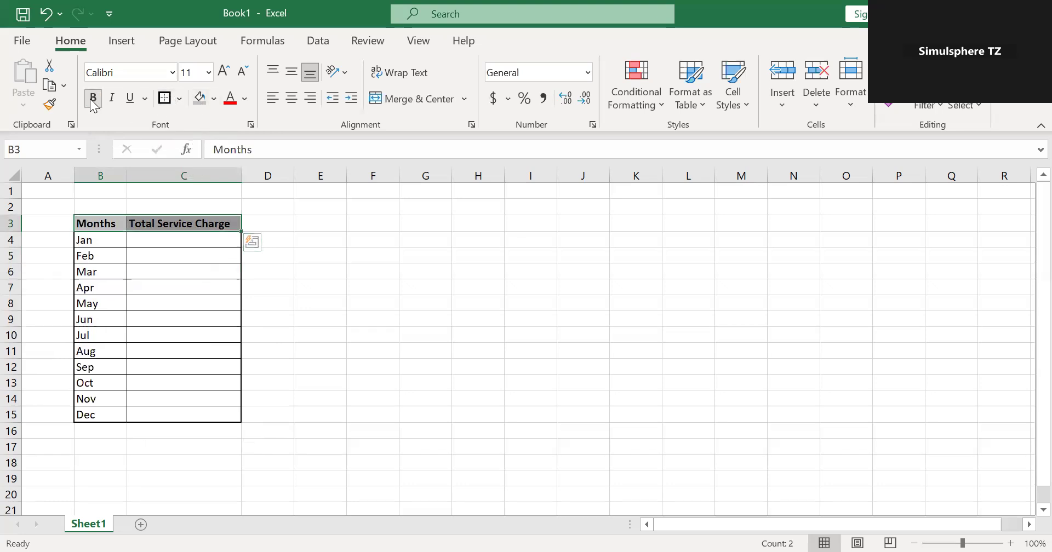
click(339, 313)
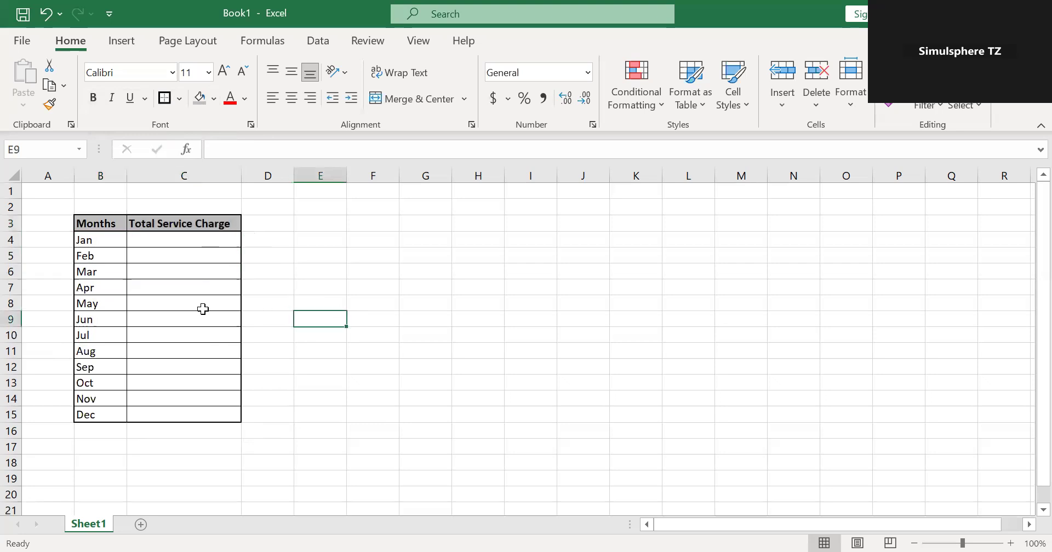
Start a second table's header row with "Month" in E2 and "Staff%" in F2.
click(339, 205)
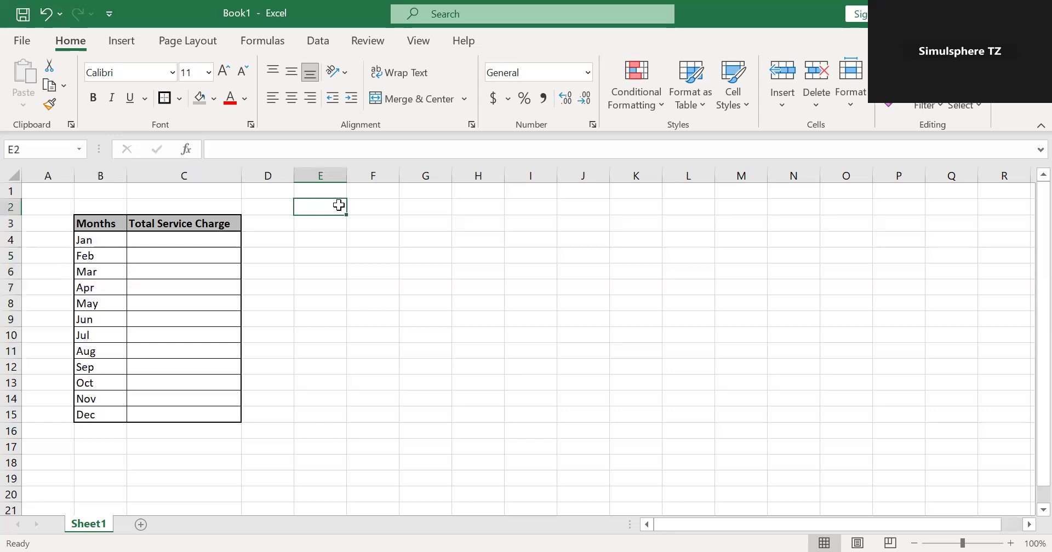
text(Month)
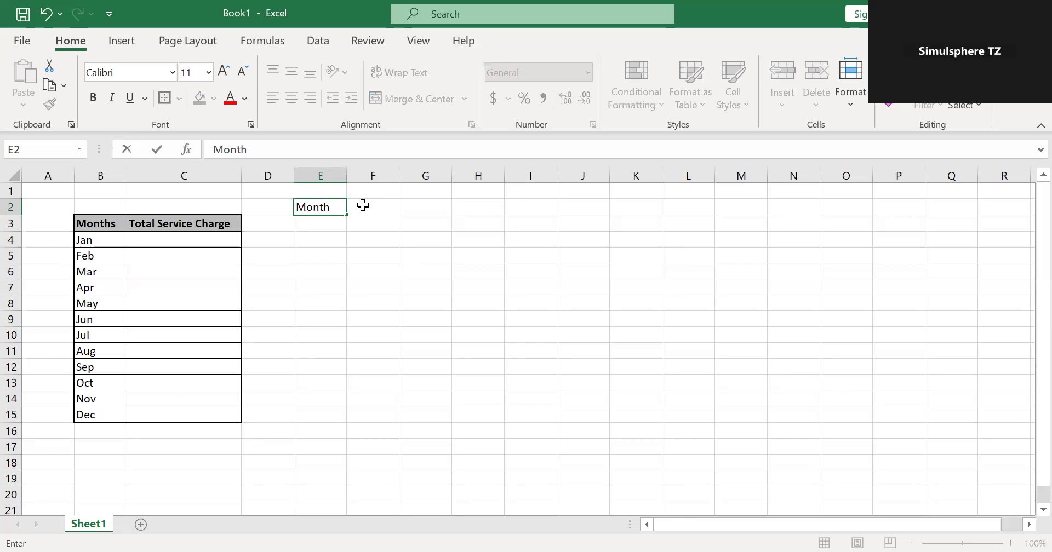
click(363, 205)
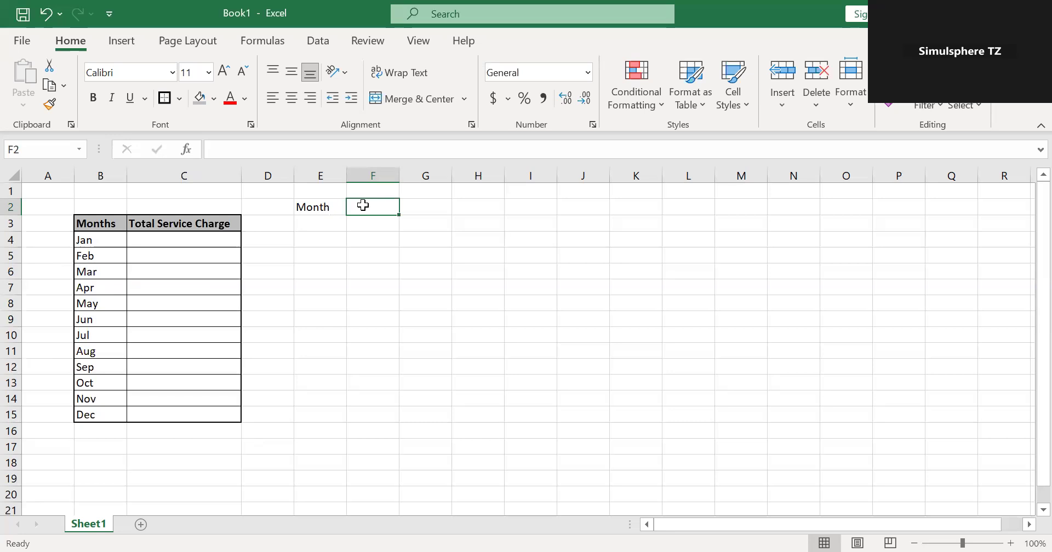
text(sTAF)
key(BackSpace)
key(BackSpace)
key(BackSpace)
key(BackSpace)
text(S)
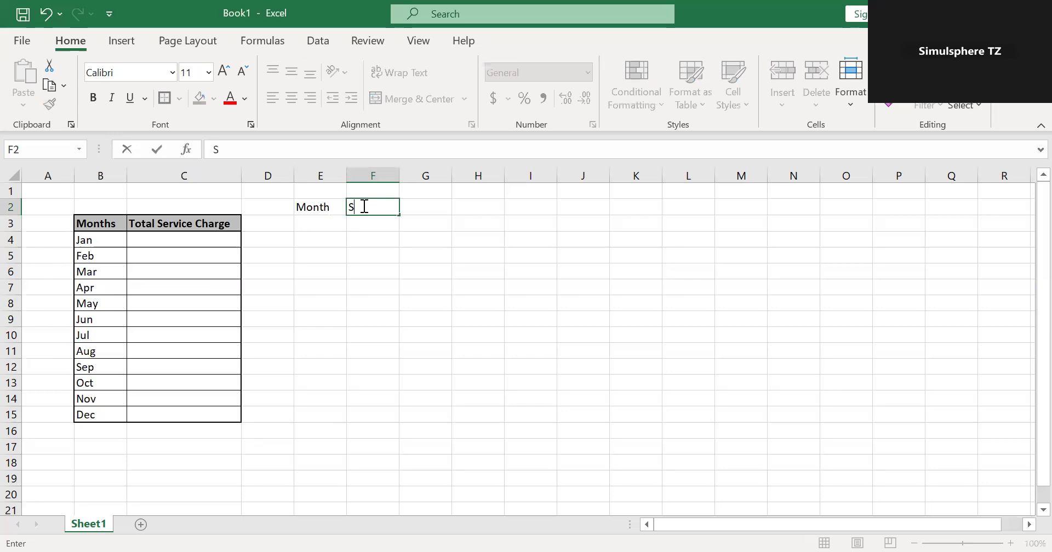
text(taff%)
Enter the header "Mgt %" in cell G2.
click(432, 204)
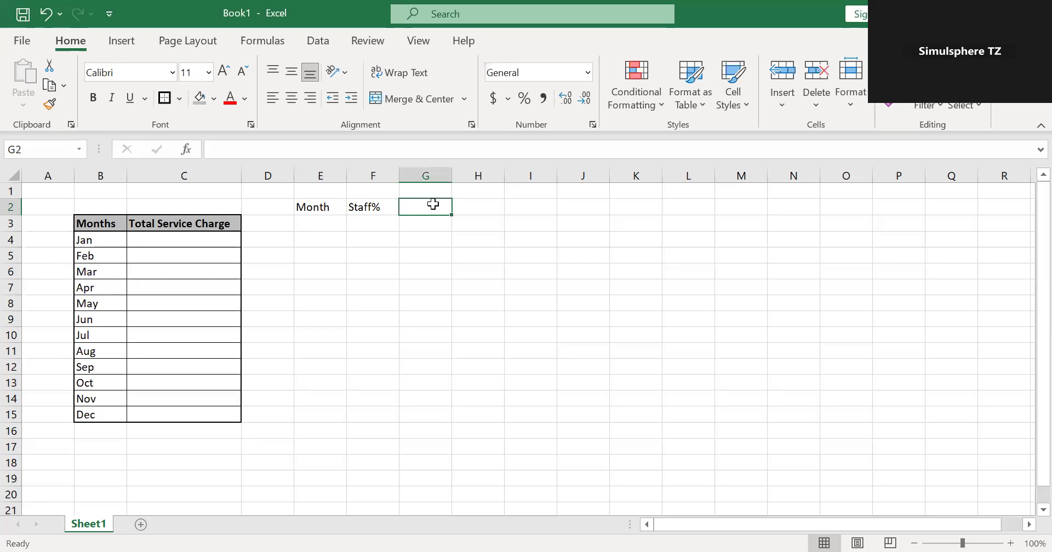
text(mg)
key(BackSpace)
key(BackSpace)
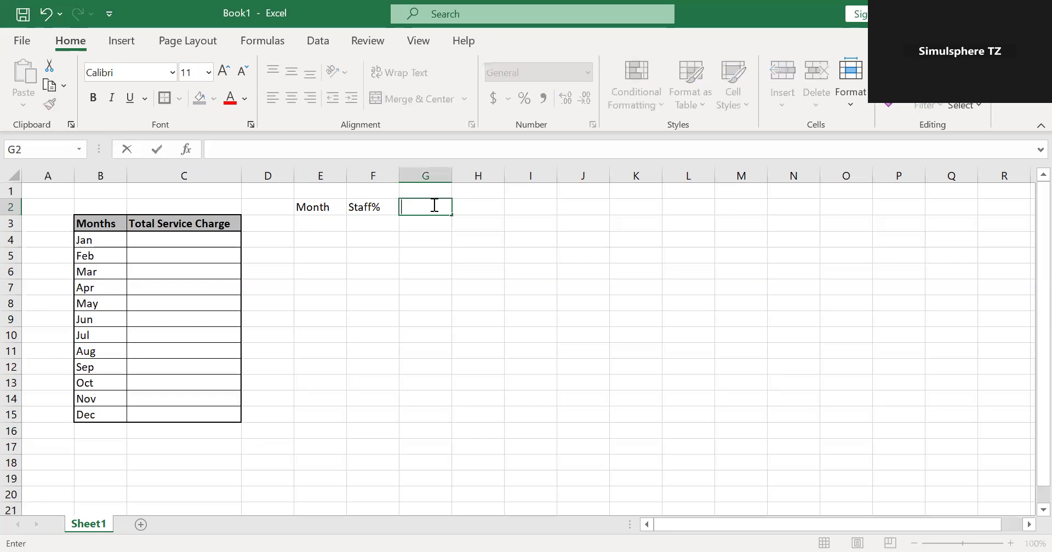
text(Mgt %)
Enter the header "Staff Amt/Pt." in cell H2.
click(478, 207)
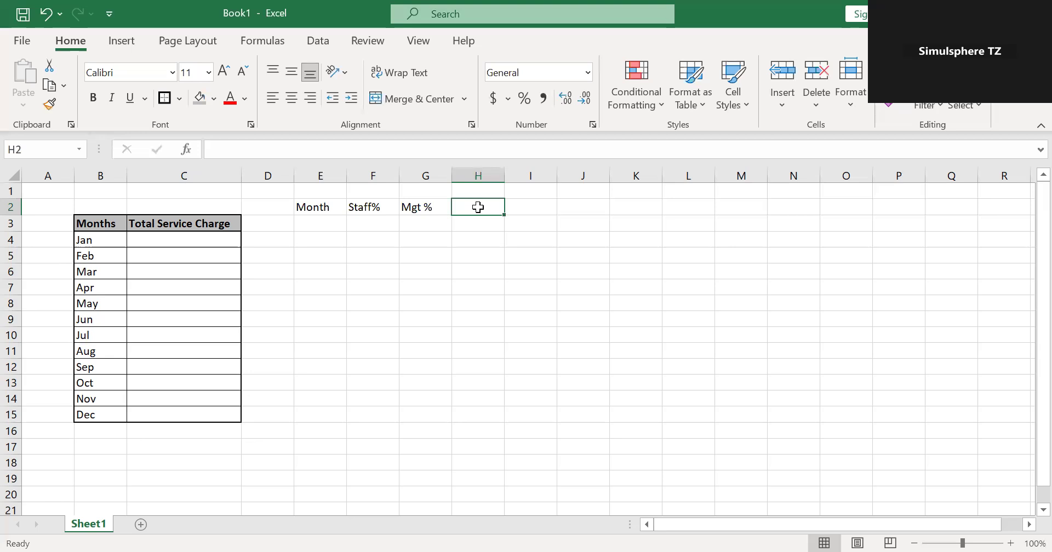
text(Serv)
key(BackSpace)
text(taff Amt)
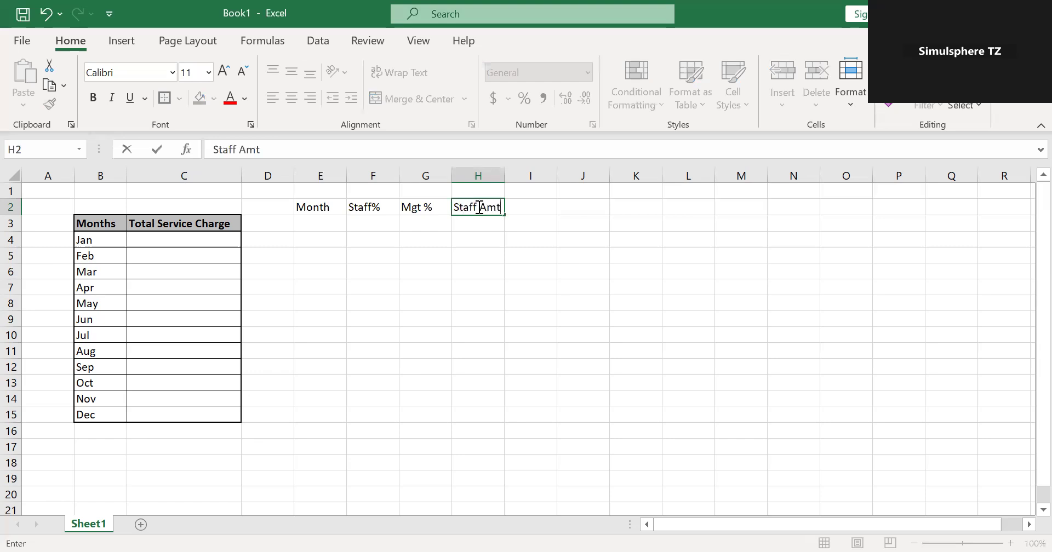
text(/Pt.)
click(546, 238)
Enter the header "Mgt Amt/Pt" in cell I2.
click(526, 208)
text(M)
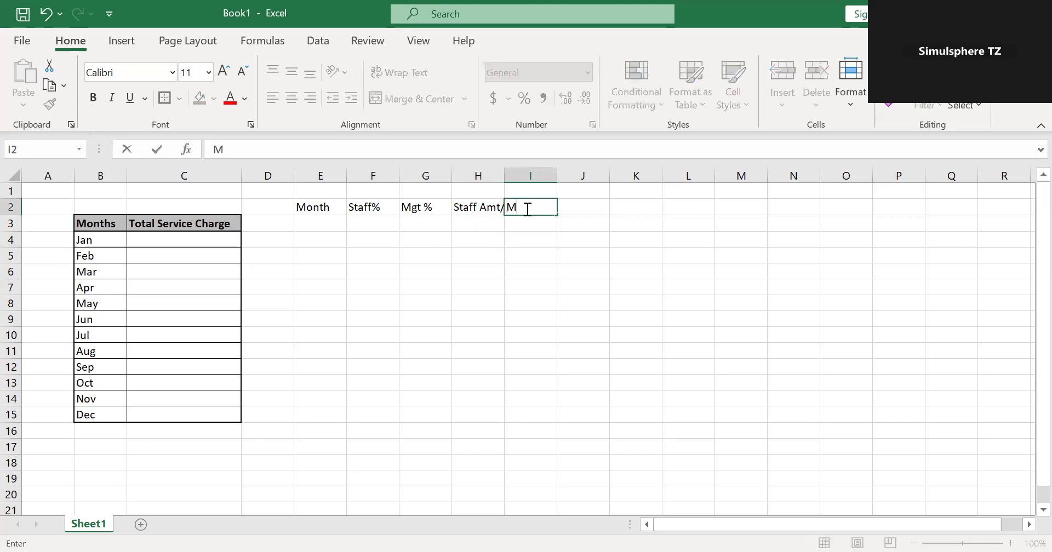
text(gt Amt/Pt)
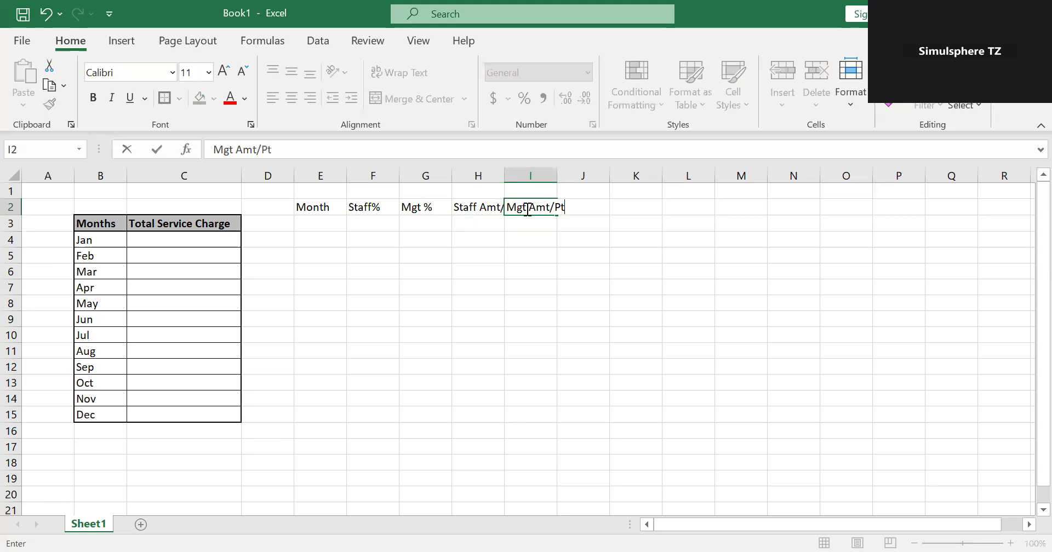
click(554, 252)
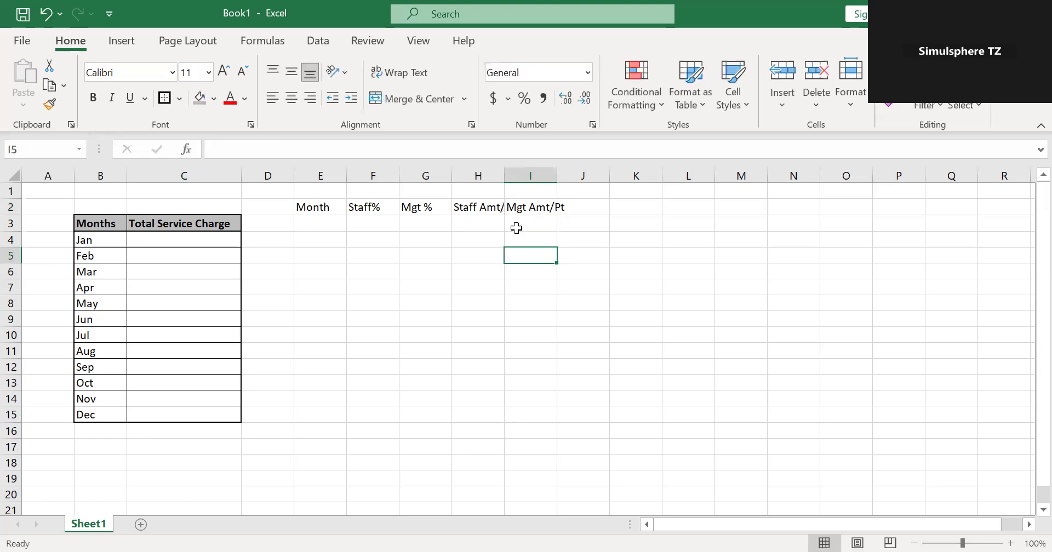
Widen columns H and I so the "Staff Amt/Pt." and "Mgt Amt/Pt" headers fit.
click(487, 202)
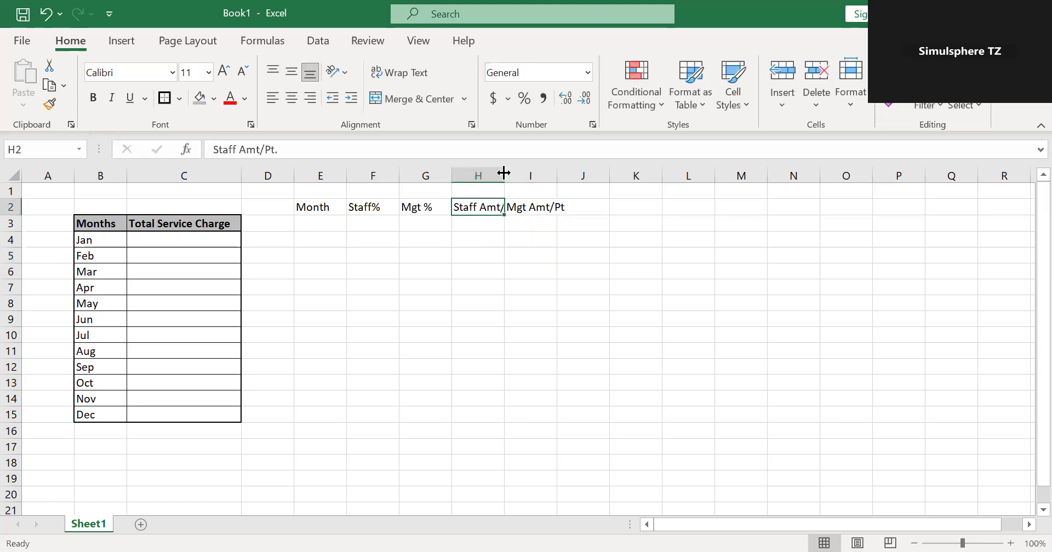
double_click(505, 176)
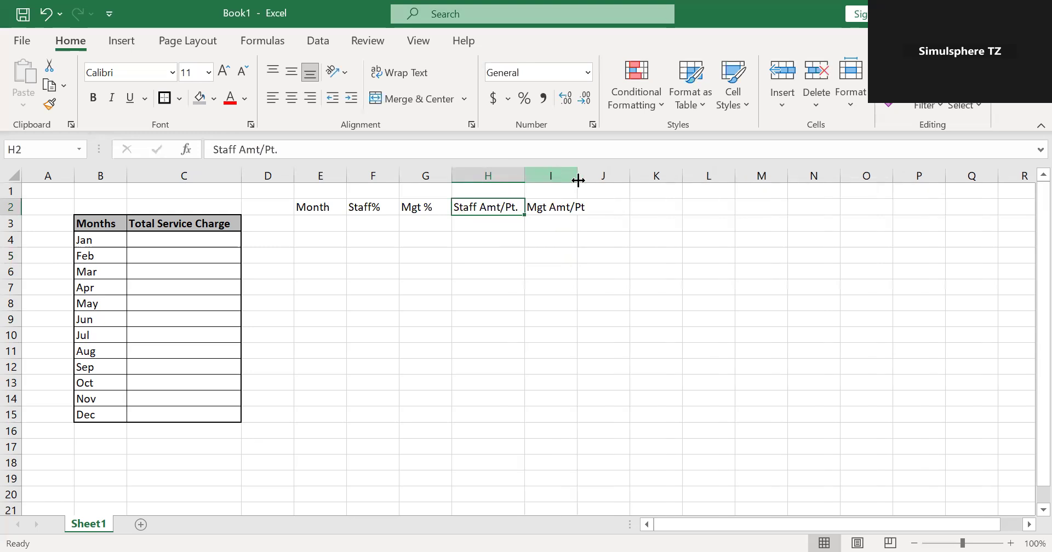
drag(575, 181, 605, 181)
click(569, 251)
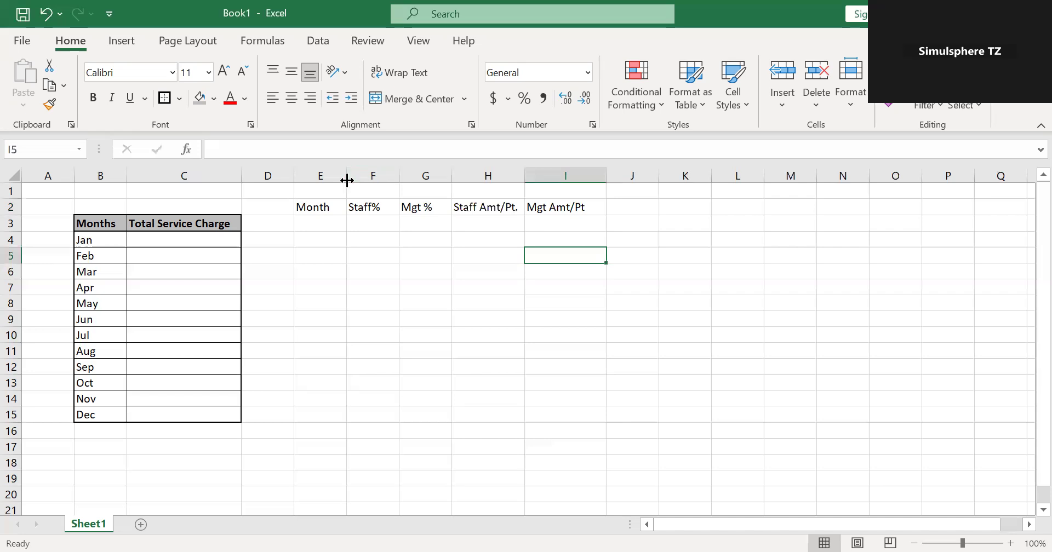
Widen column E and set the data validation of cell E3 to allow a List.
drag(347, 180, 366, 185)
click(352, 228)
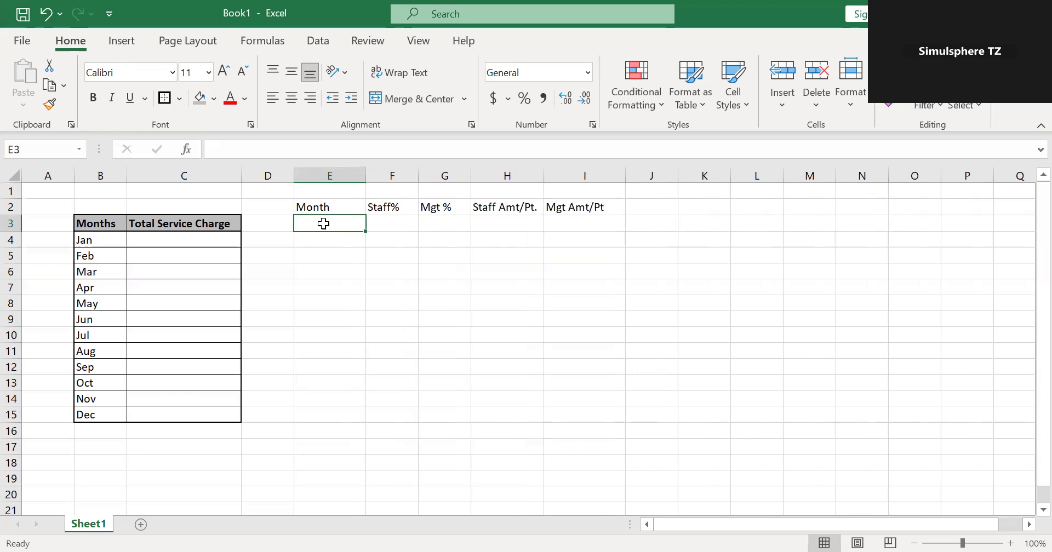
click(318, 41)
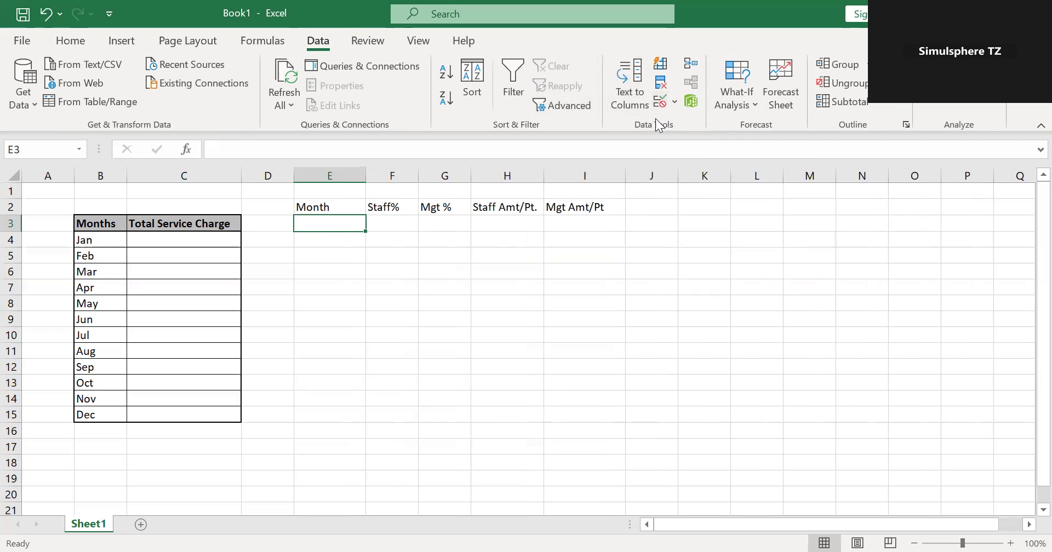
click(674, 103)
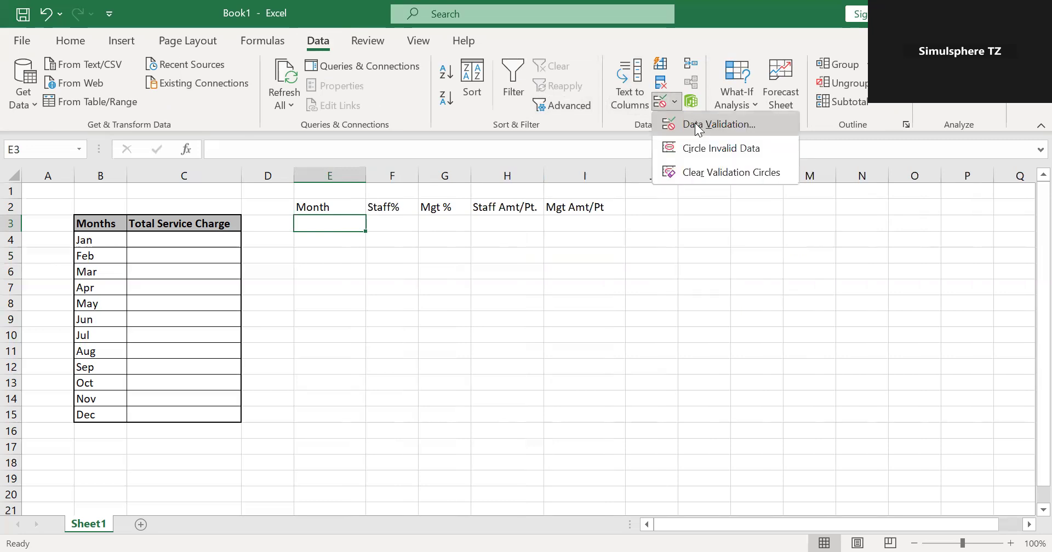
click(701, 125)
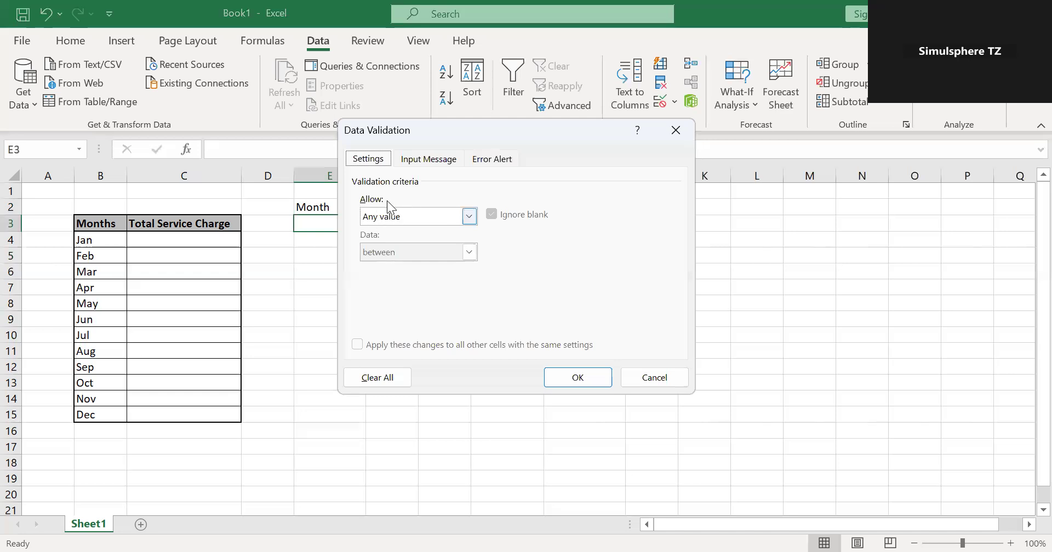
click(472, 215)
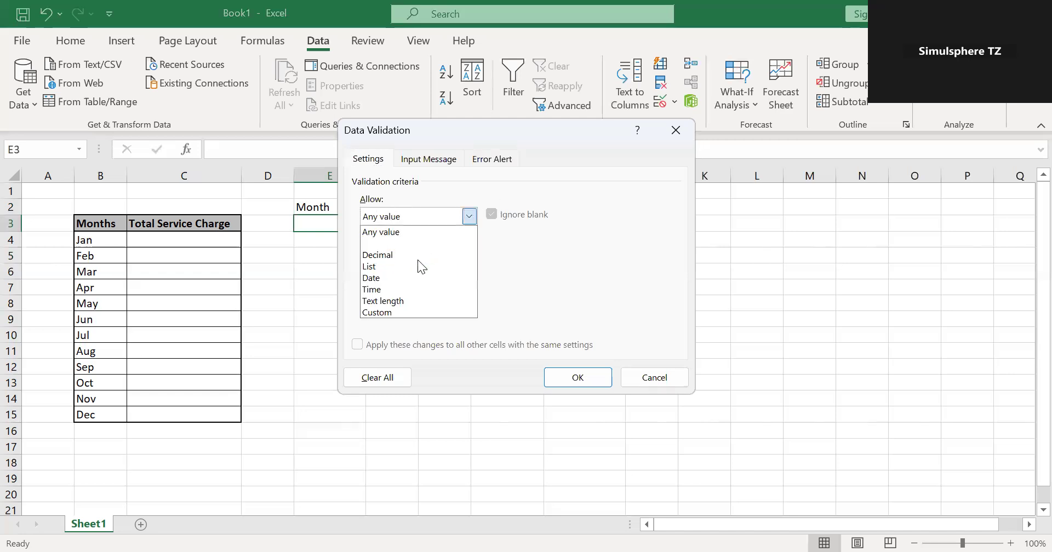
click(418, 266)
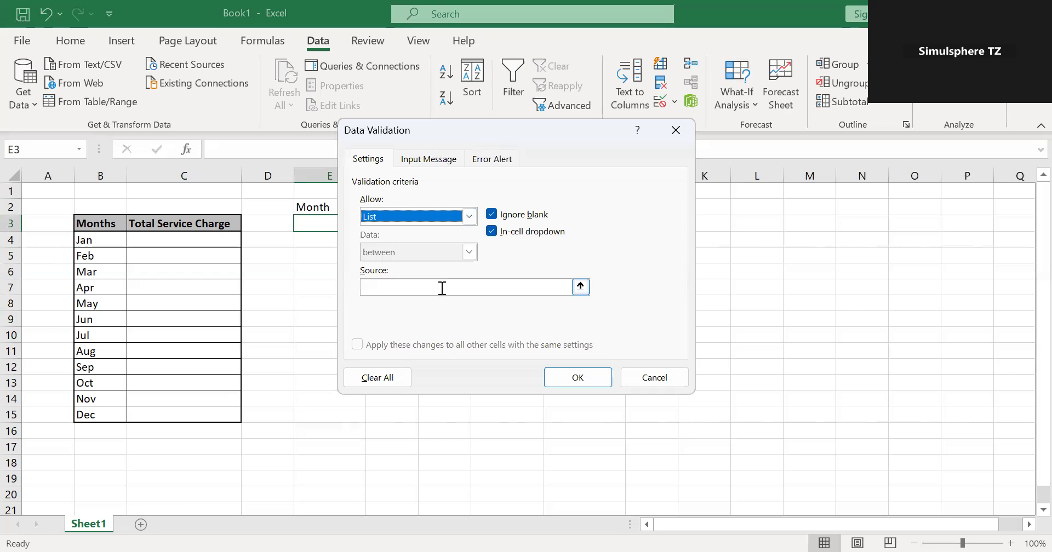
Apply the months in $B$4:$B$15 as the source of cell E3's validation list and check the dropdown's choices.
click(442, 288)
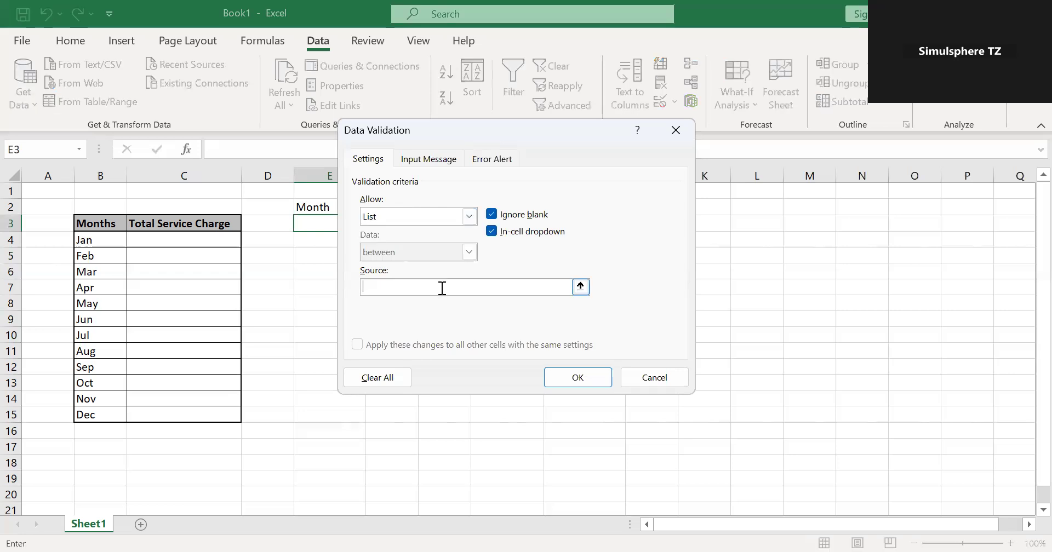
click(89, 242)
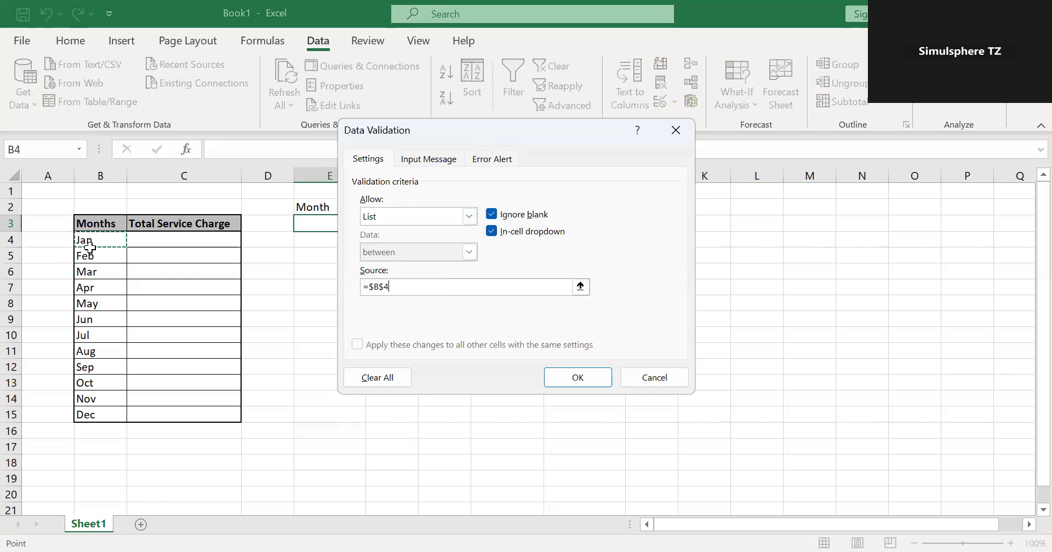
shift+click(89, 414)
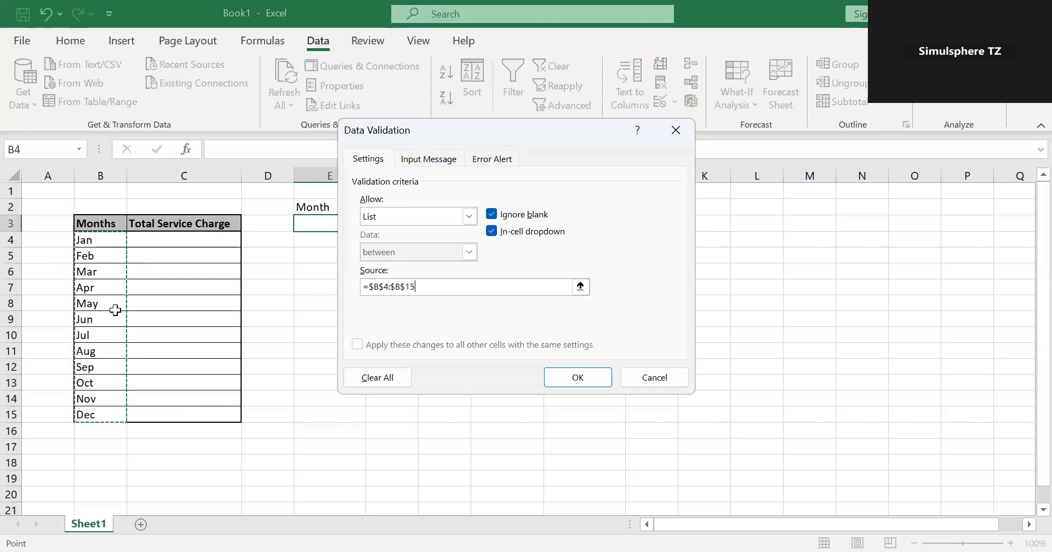
click(577, 378)
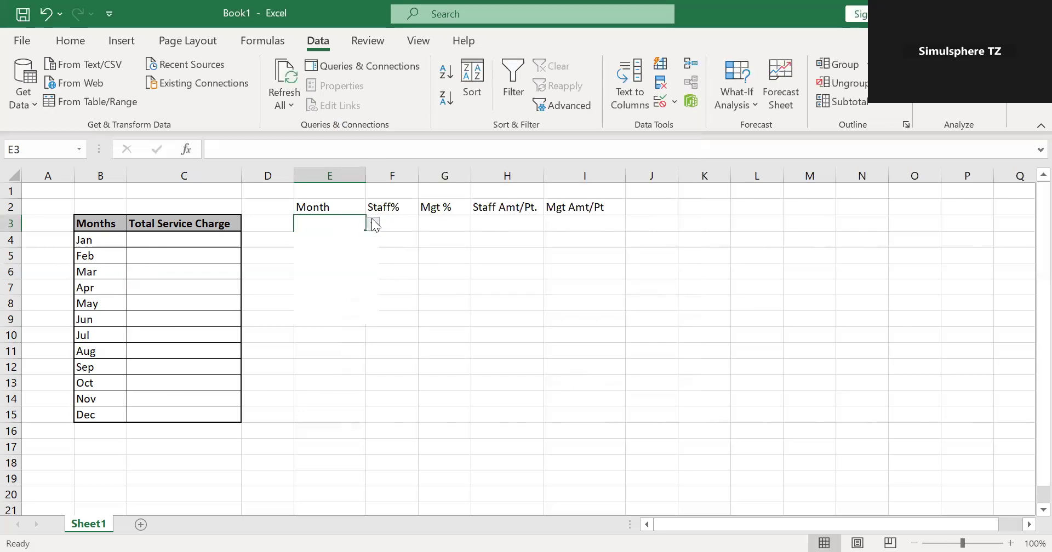
click(373, 225)
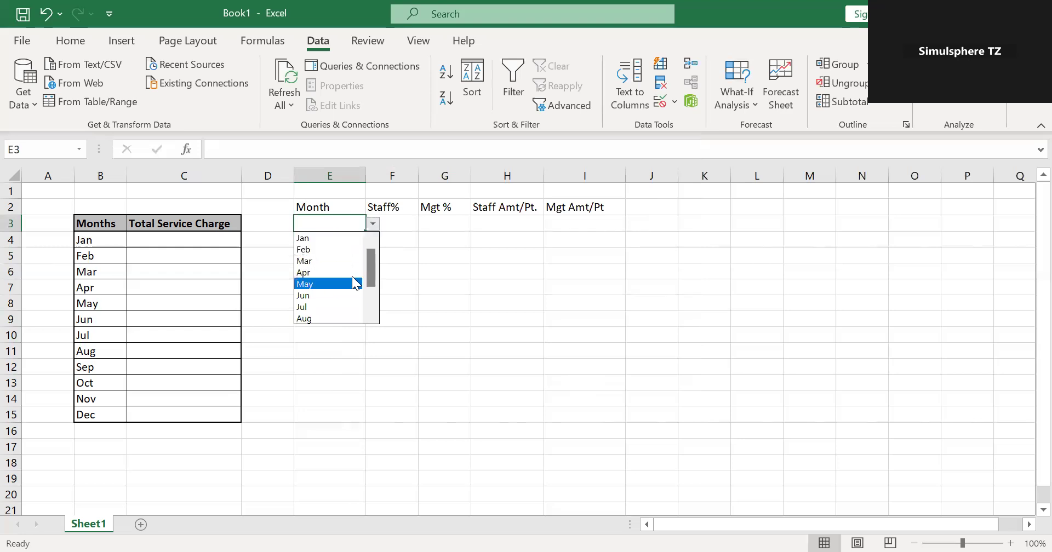
scroll(372, 283, down, 2)
scroll(370, 263, up, 2)
key(Escape)
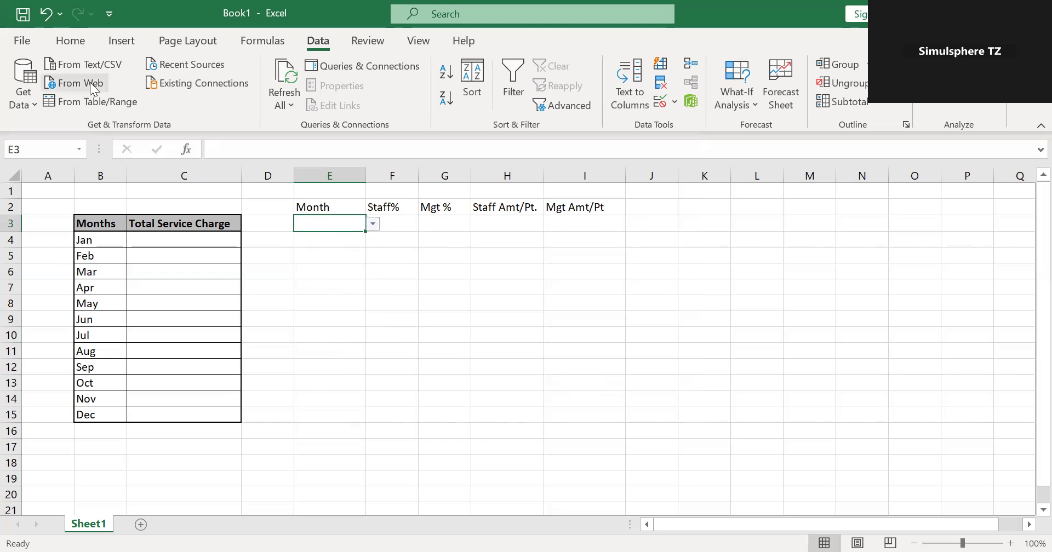
Fill the month selection cell E3 with the same grey as the table headers.
click(70, 42)
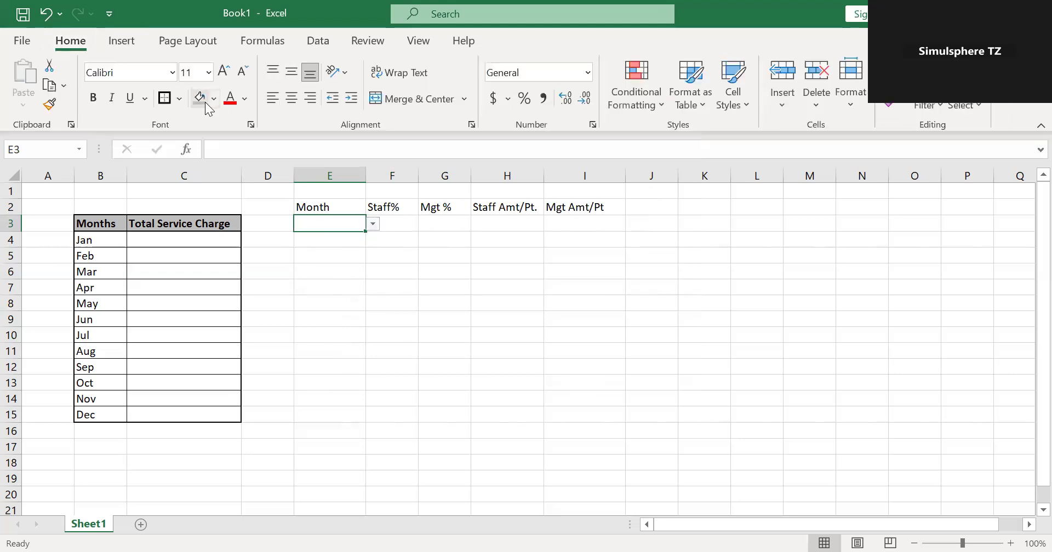
click(205, 102)
click(357, 236)
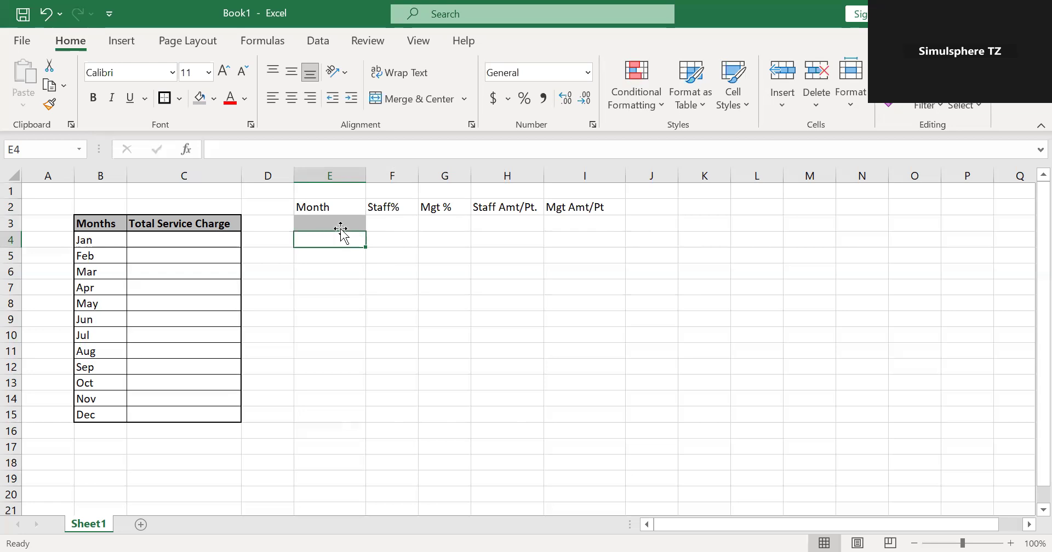
click(347, 223)
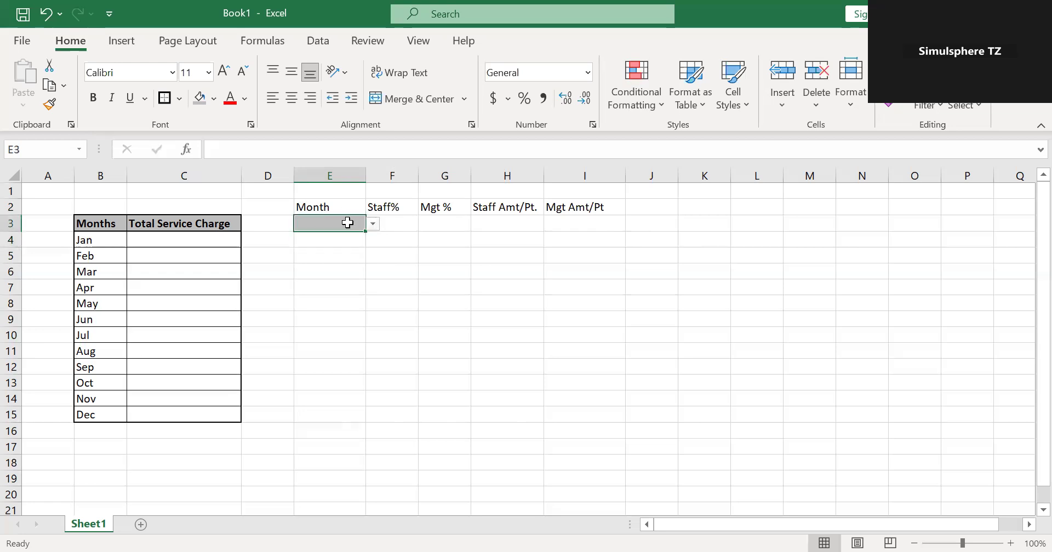
Enter the formula =VLOOKUP(E3,B3:C15,2,FALSE) in cell E4 to look up the selected month's service charge.
click(348, 239)
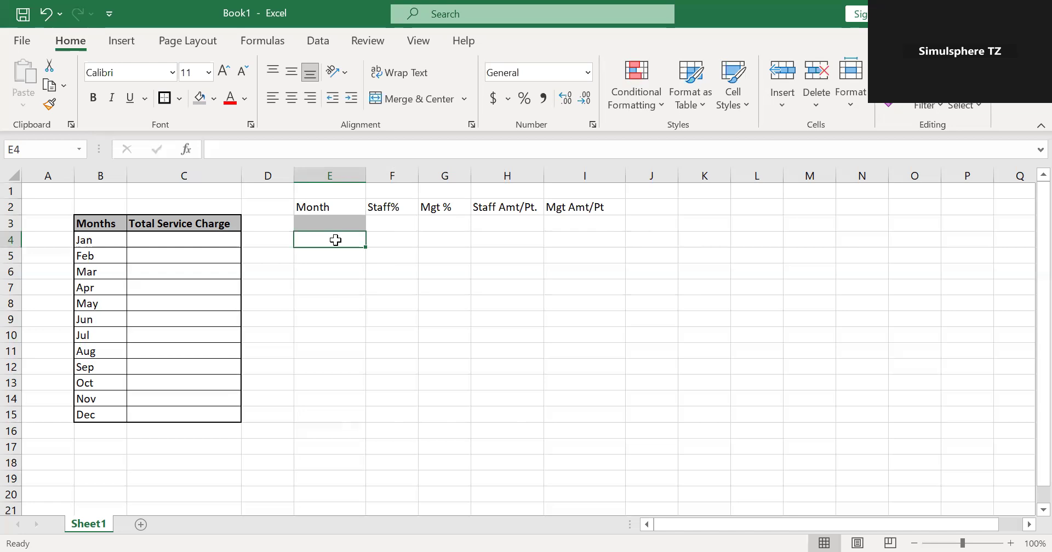
text(=)
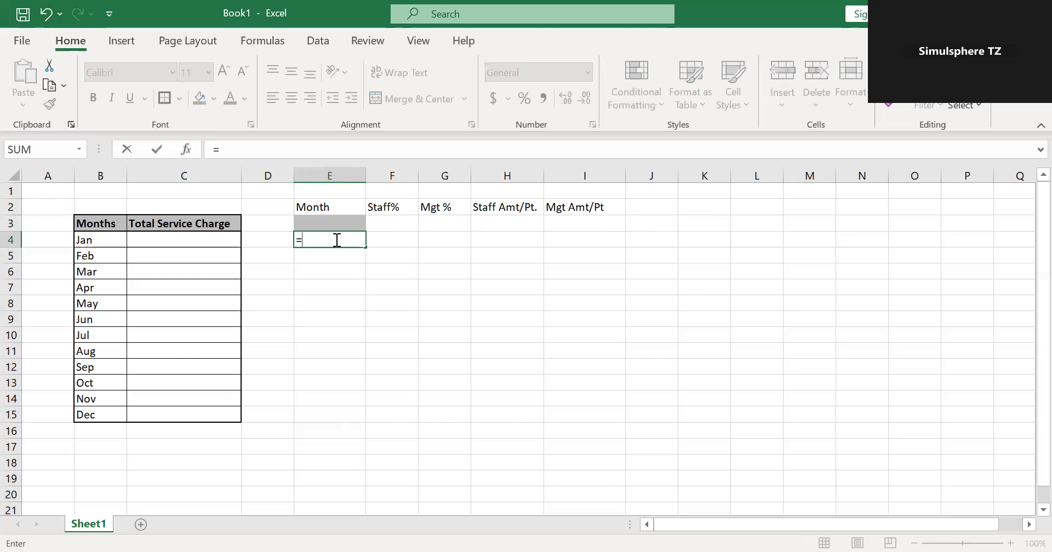
text(vl)
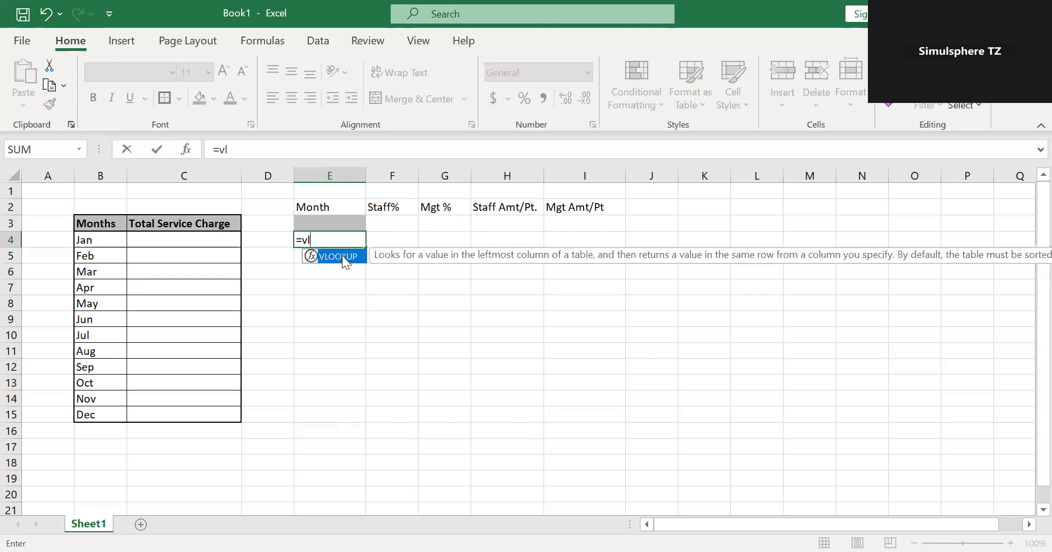
double_click(342, 256)
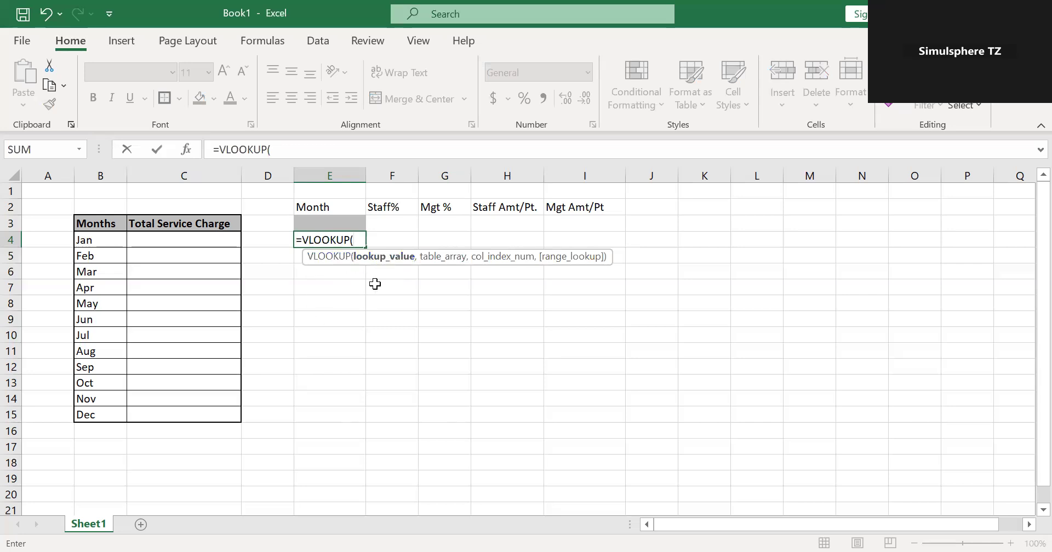
click(336, 222)
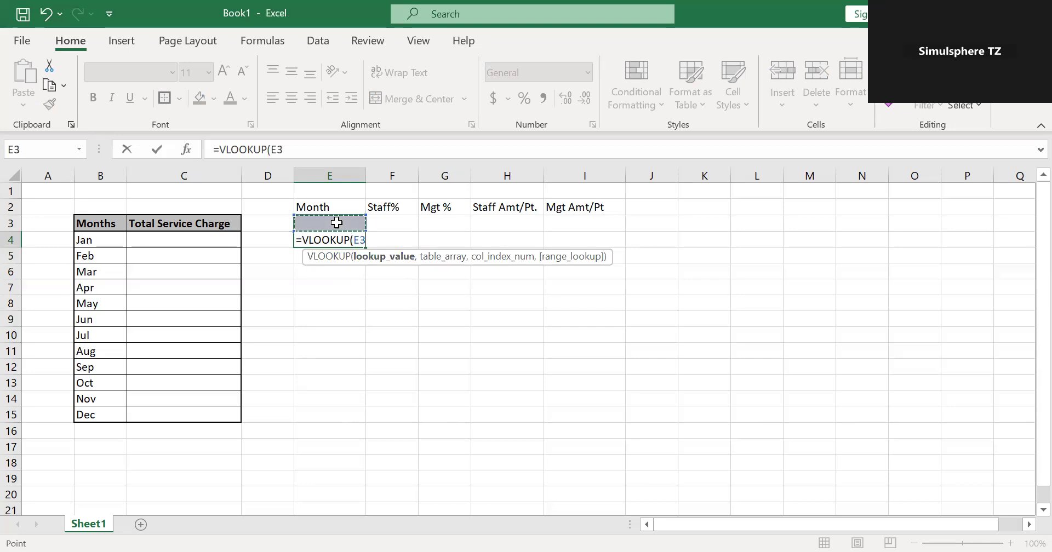
text(,)
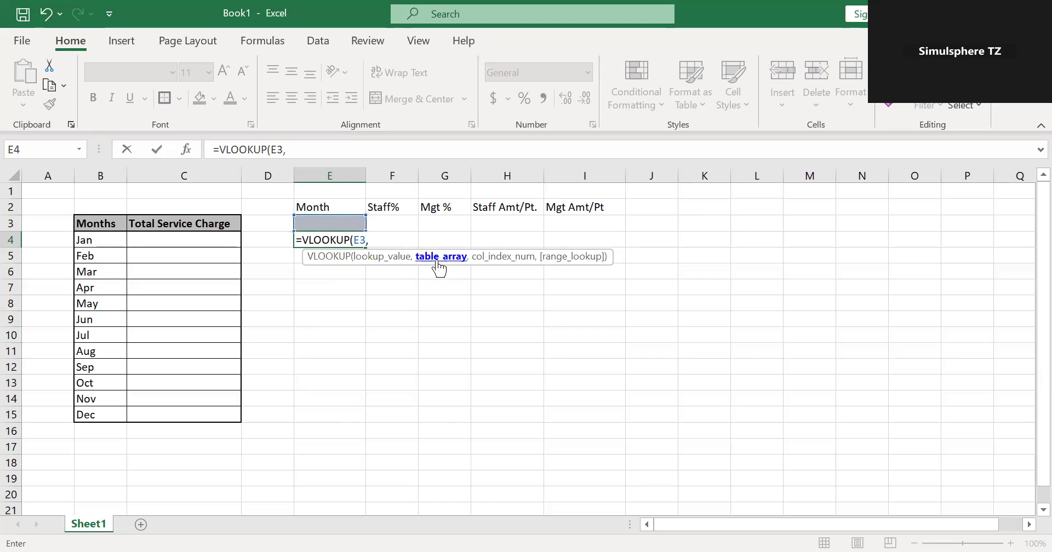
click(116, 223)
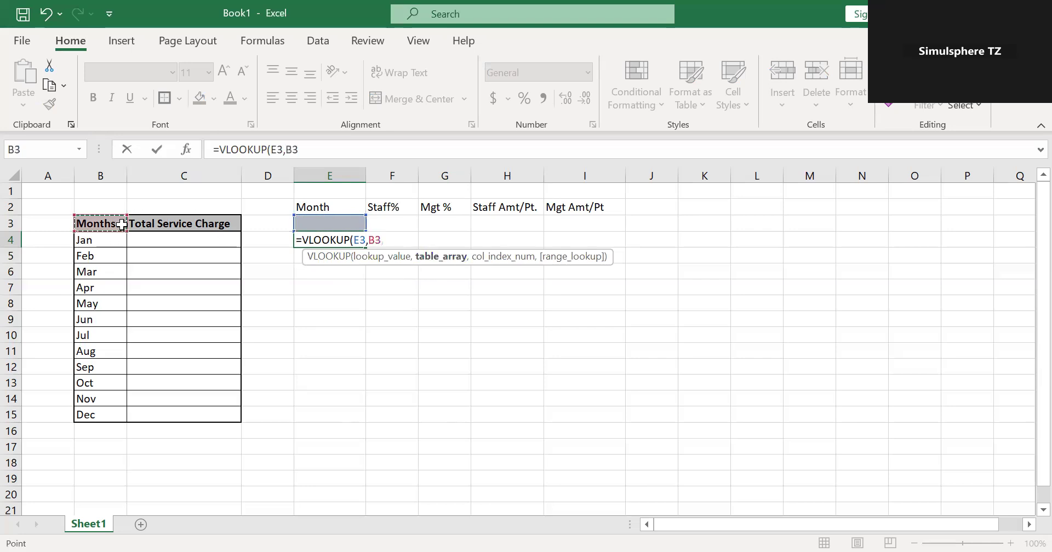
shift+click(193, 411)
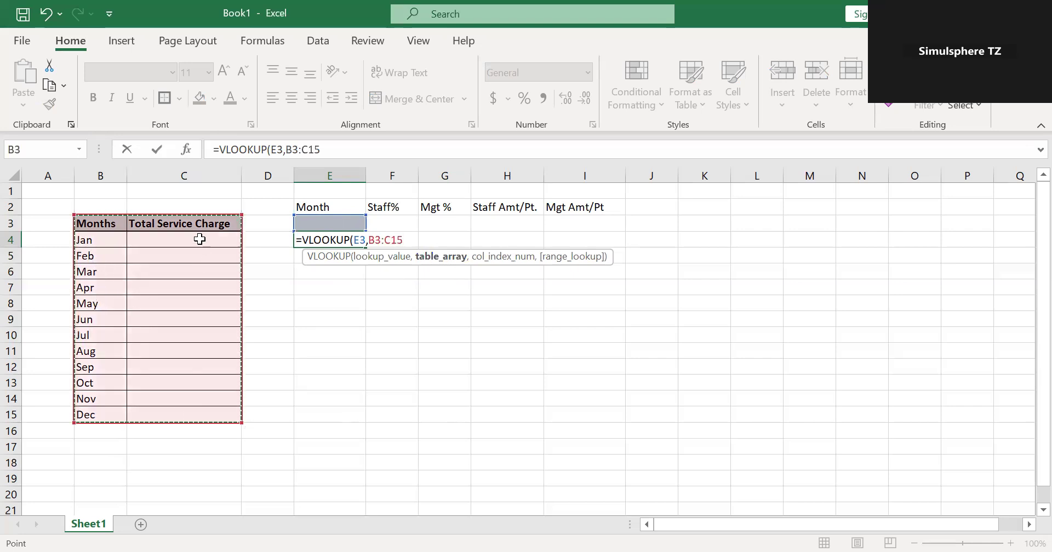
text(,)
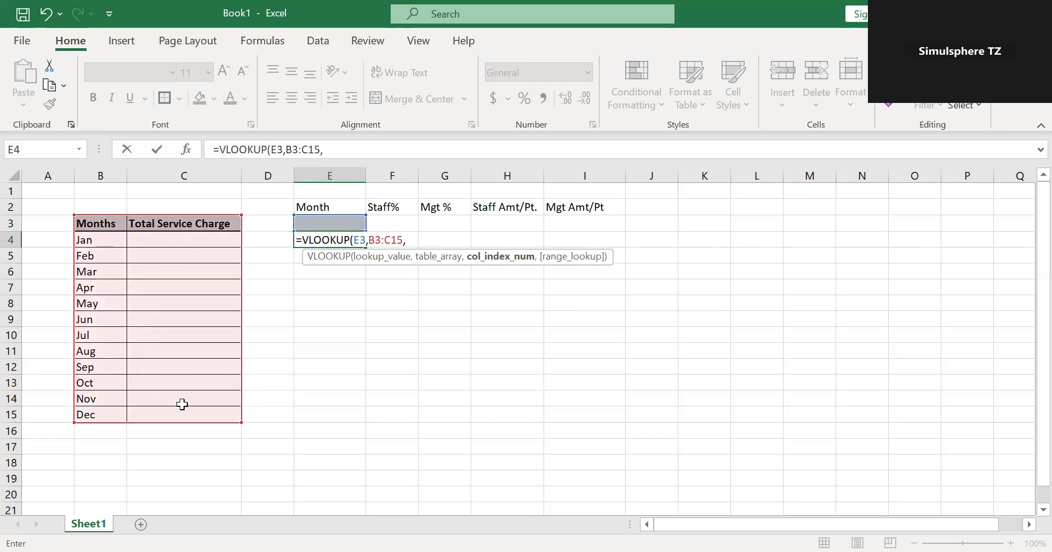
text(2,)
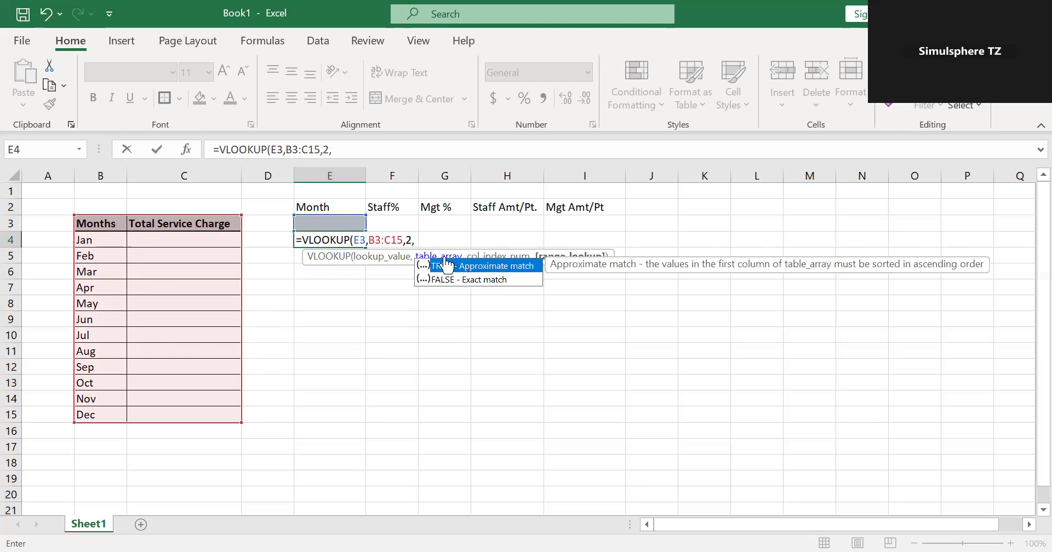
double_click(492, 279)
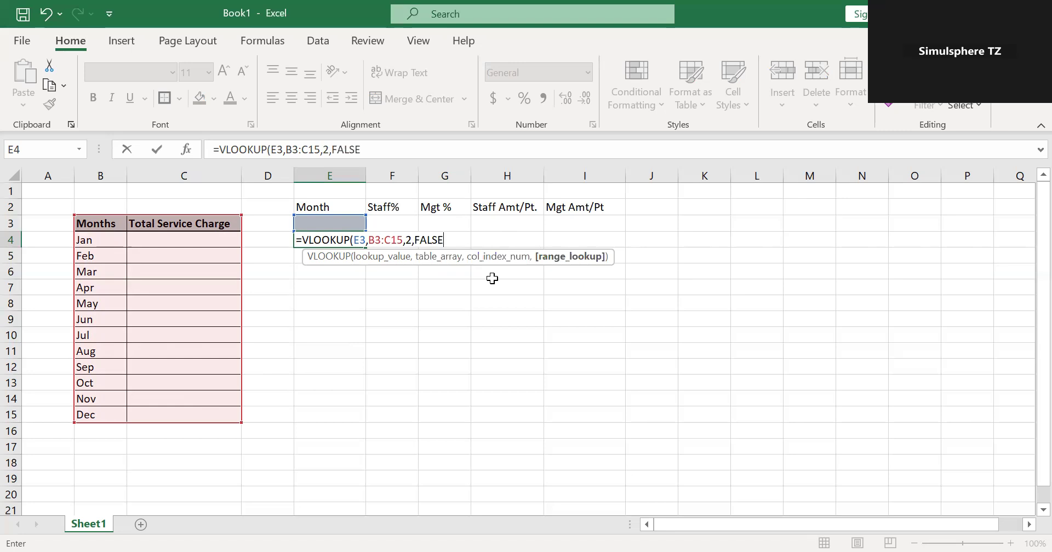
key(Return)
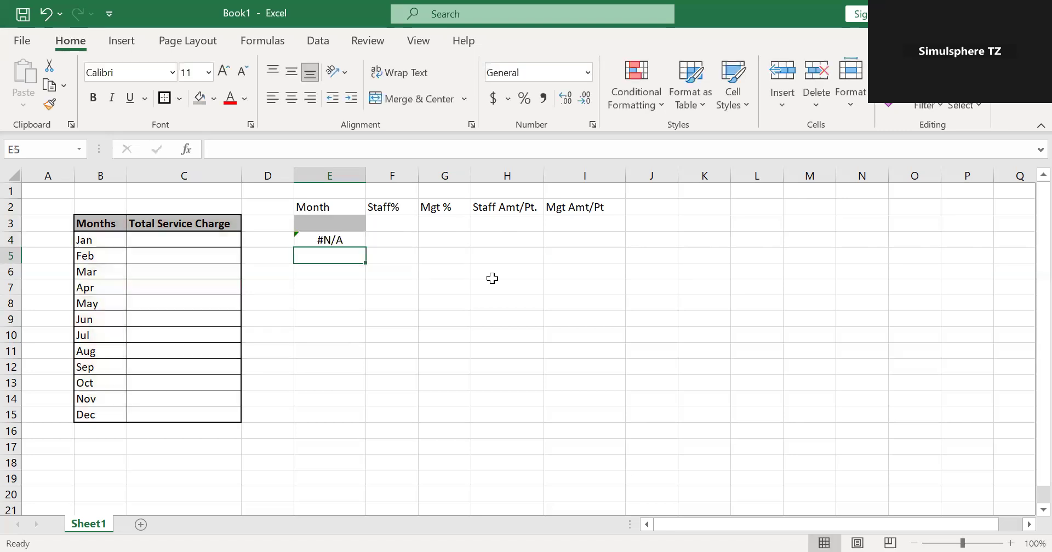
Choose Jan from the month dropdown in cell E3 and check the lookup cell below it.
click(359, 239)
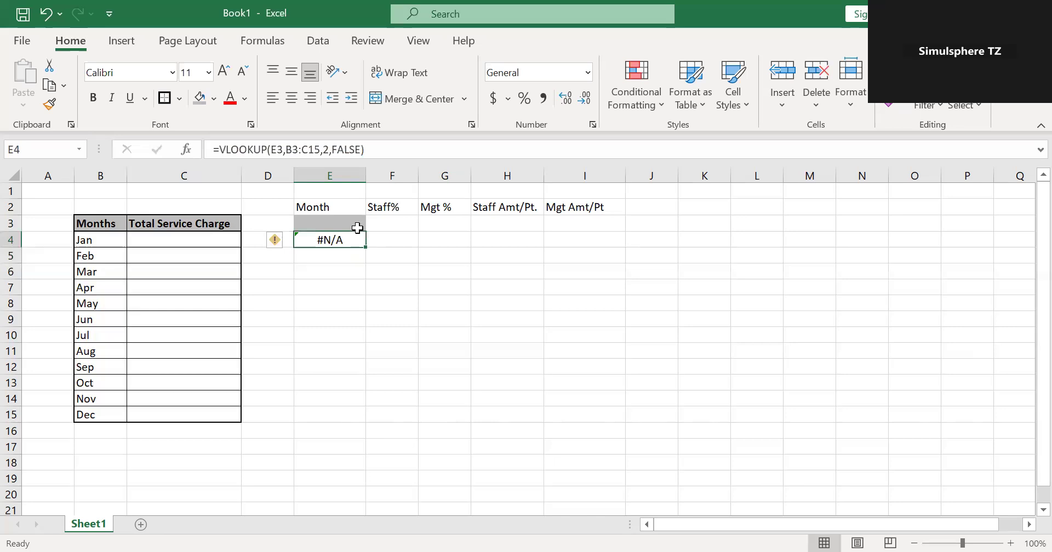
click(354, 221)
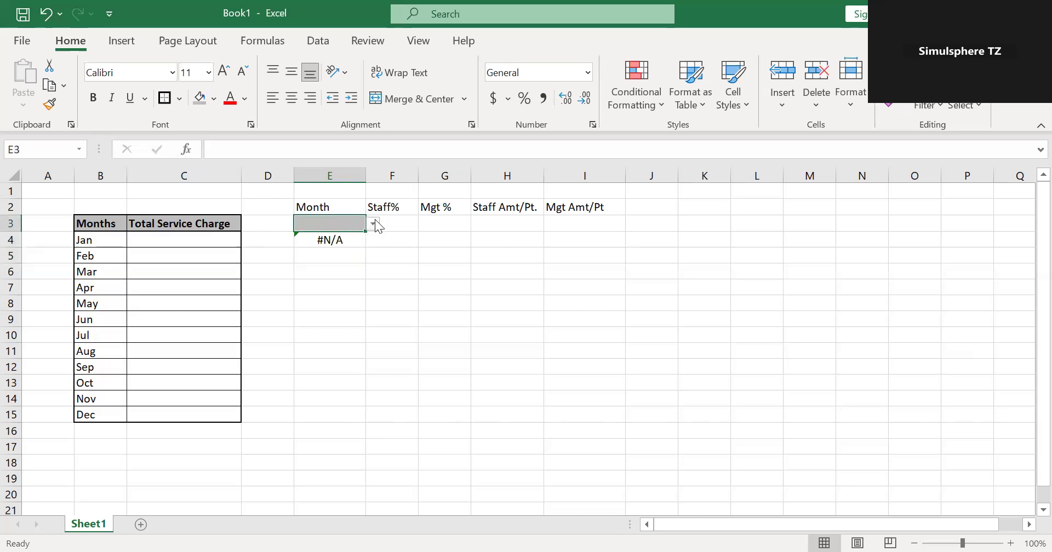
click(375, 220)
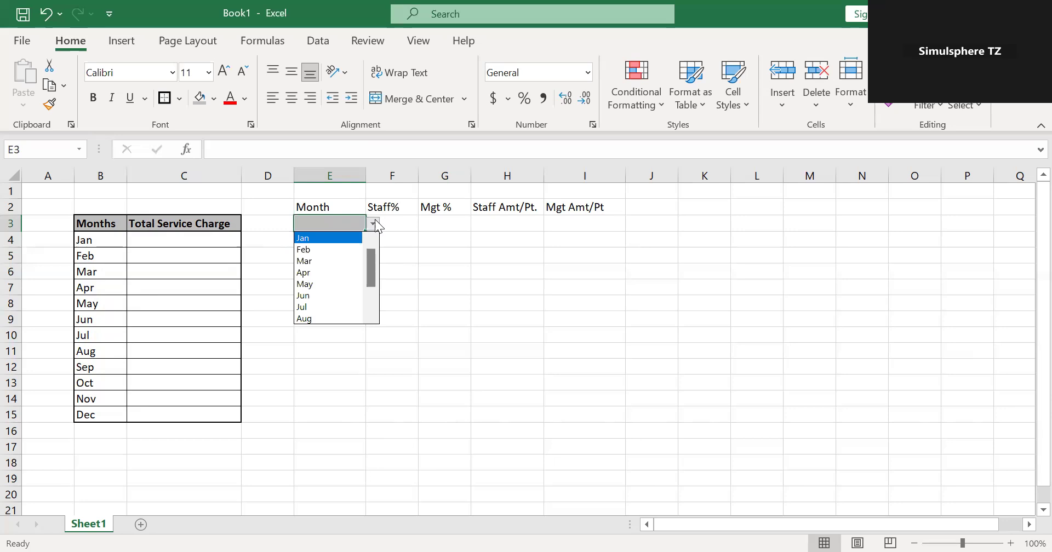
click(334, 237)
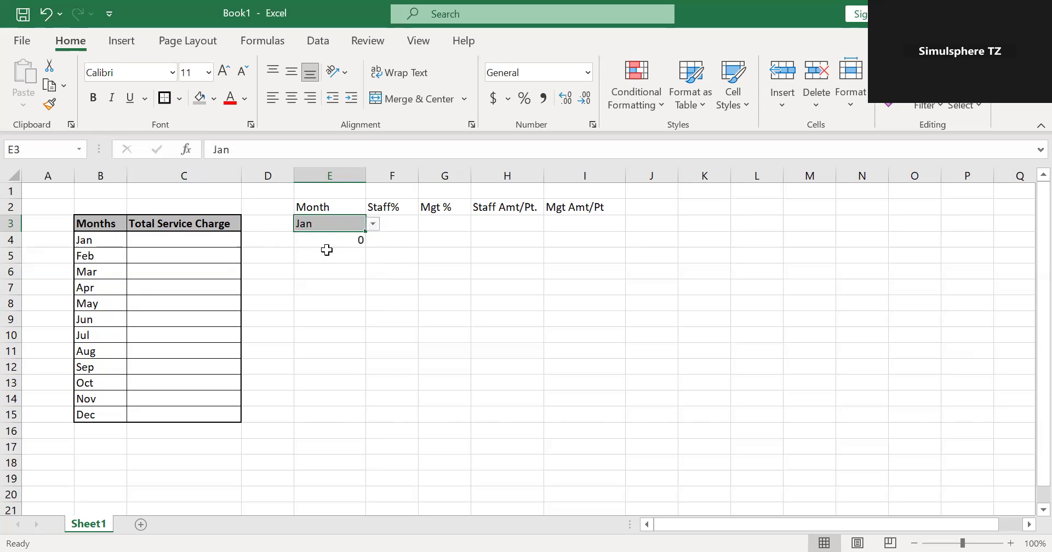
click(349, 240)
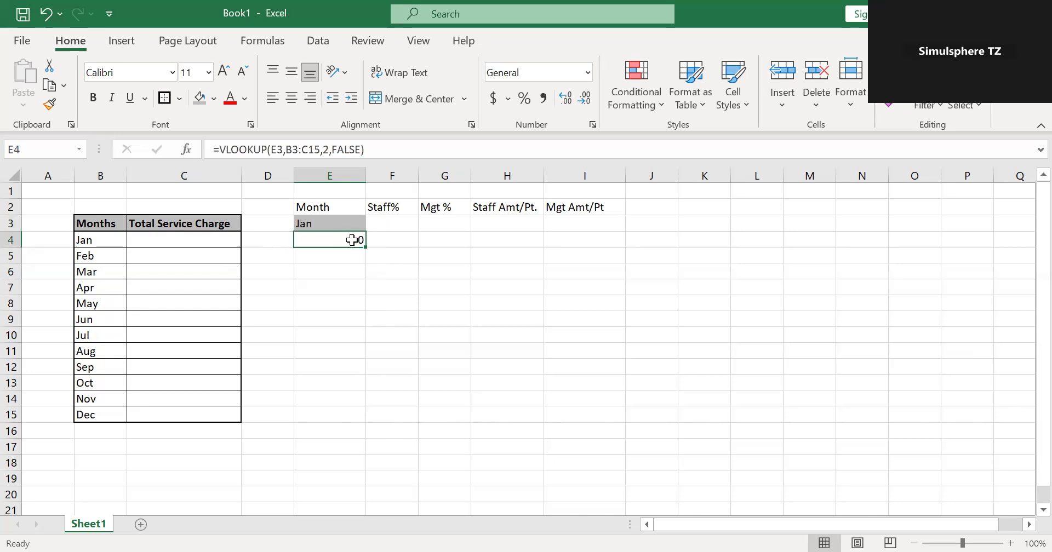
Enter 200,000 as the total service charge for Jan in cell C4.
click(220, 241)
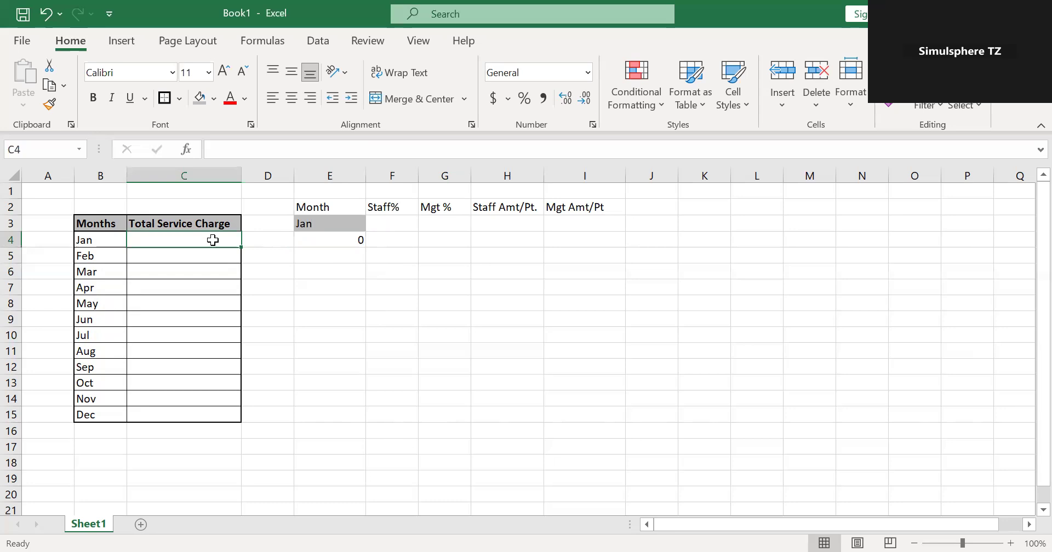
text(200,000)
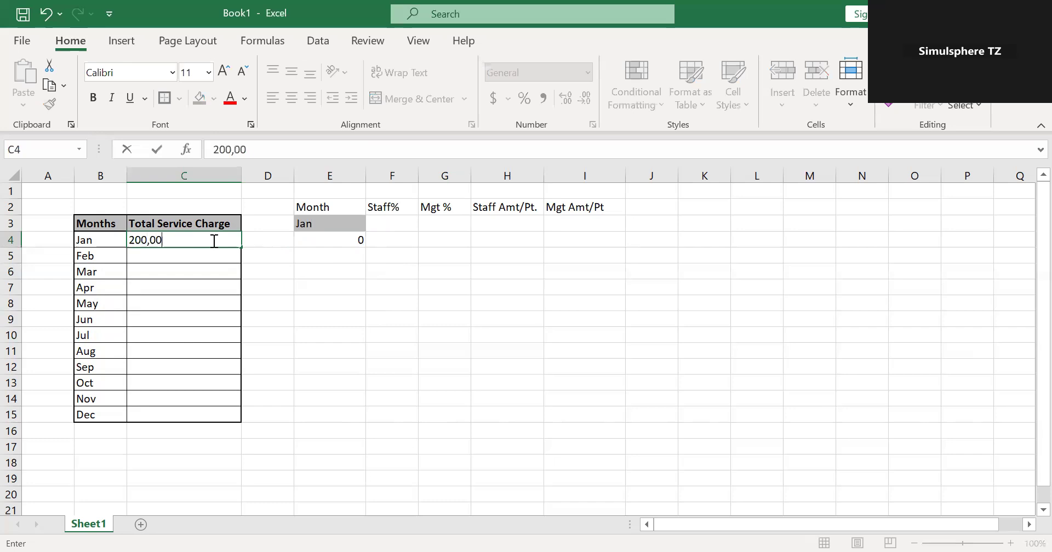
click(212, 260)
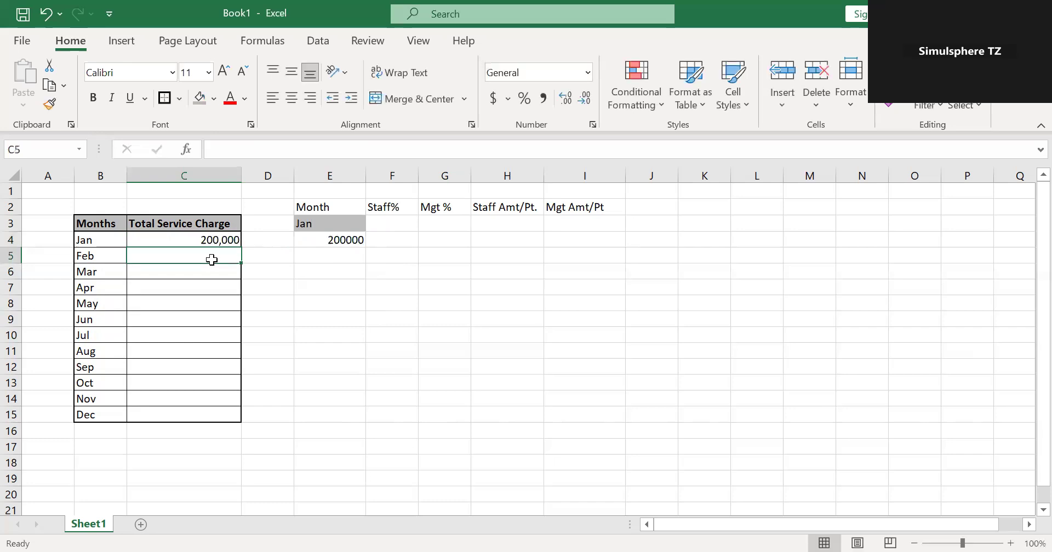
Compare the lookup result in cell E4 with Jan's total service charge in cell C4.
click(352, 236)
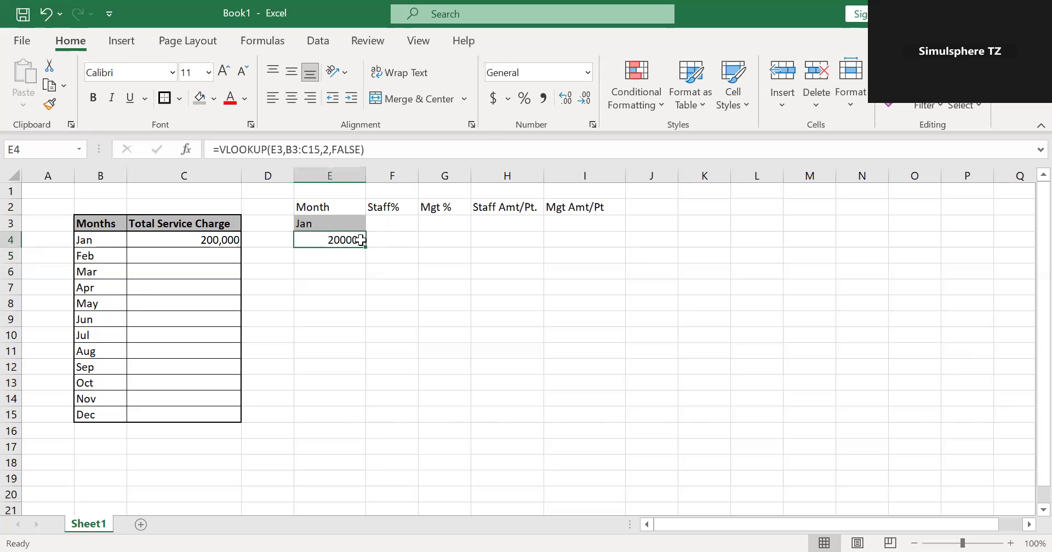
click(227, 240)
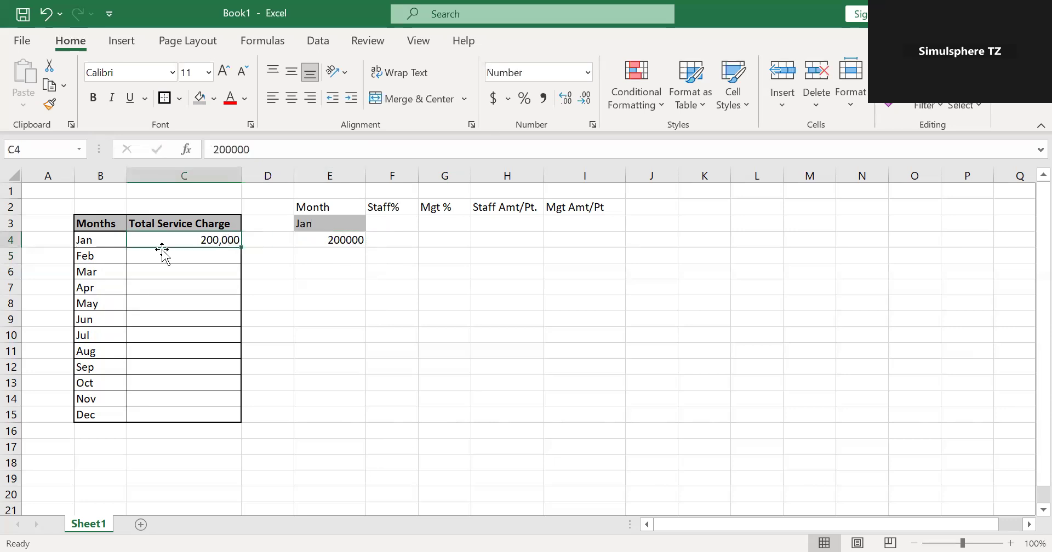
click(332, 240)
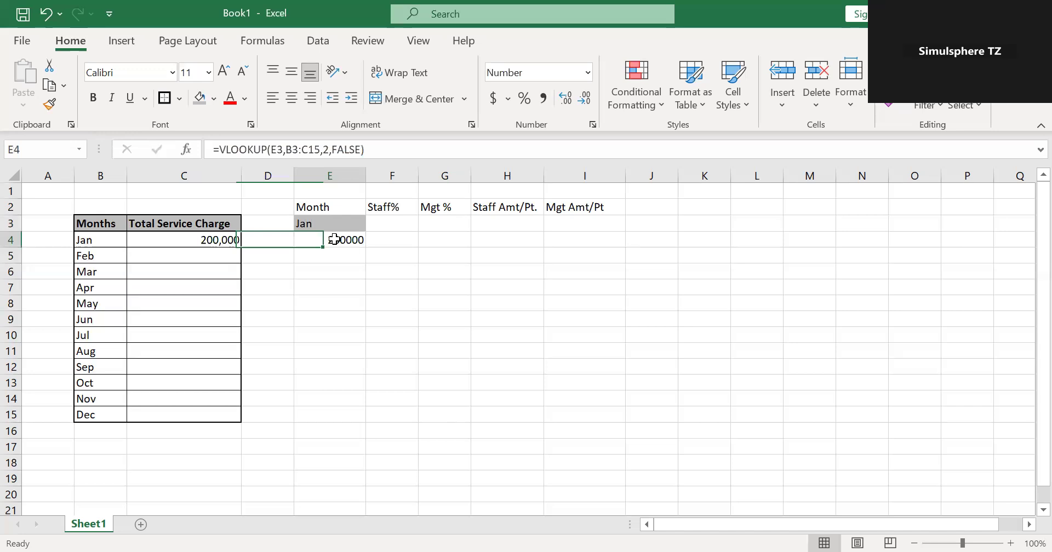
Enter the total service charges for Feb, Mar and Apr in C5:C7 as 300000, 400000 and 500000.
click(225, 255)
text(3000)
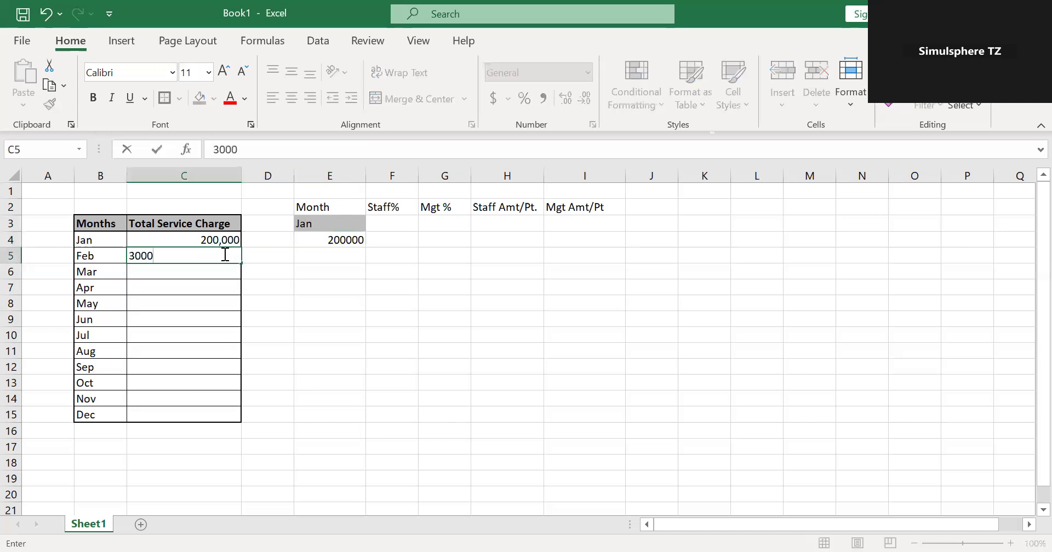
text(00)
click(208, 271)
text(400000)
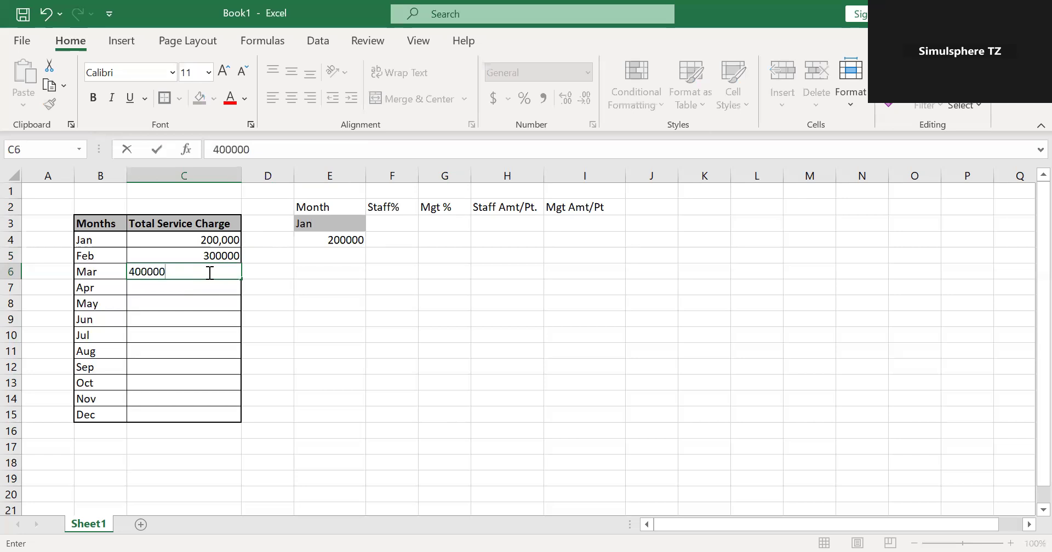
click(209, 291)
text(500000)
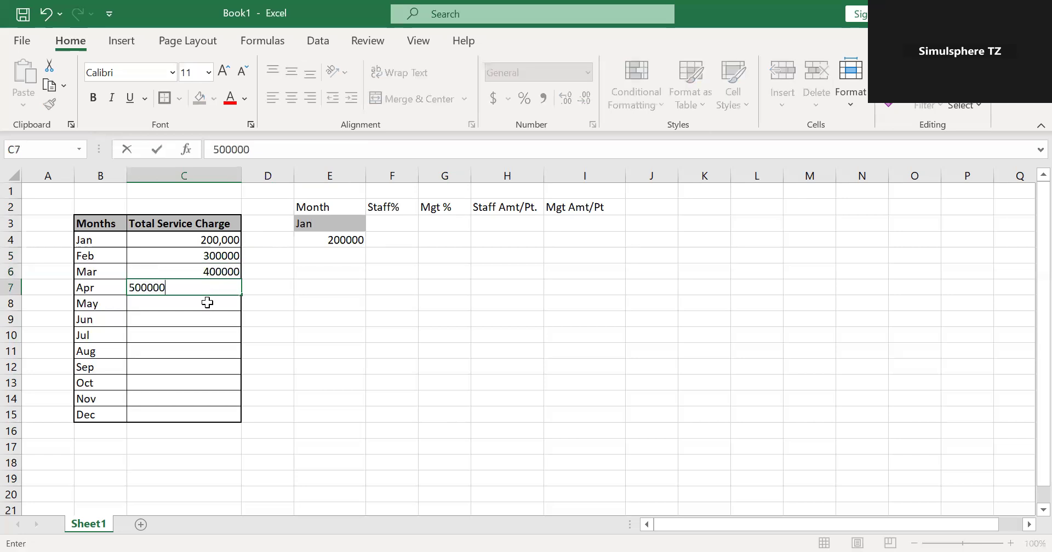
Enter the total service charges for May, Jun and Jul in C8:C10 as 600000, 700000 and 800000.
click(207, 302)
text(600000)
click(207, 324)
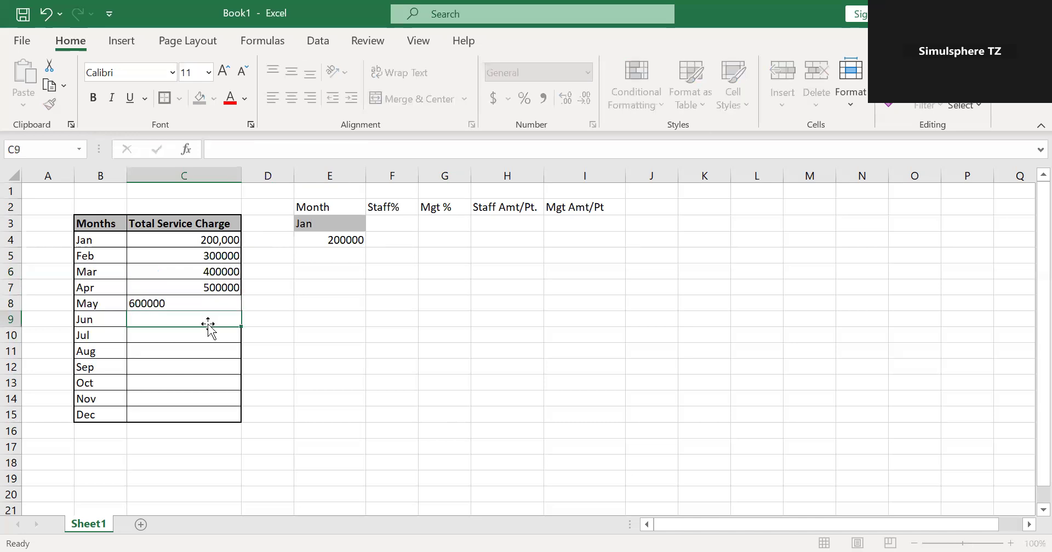
text(700000)
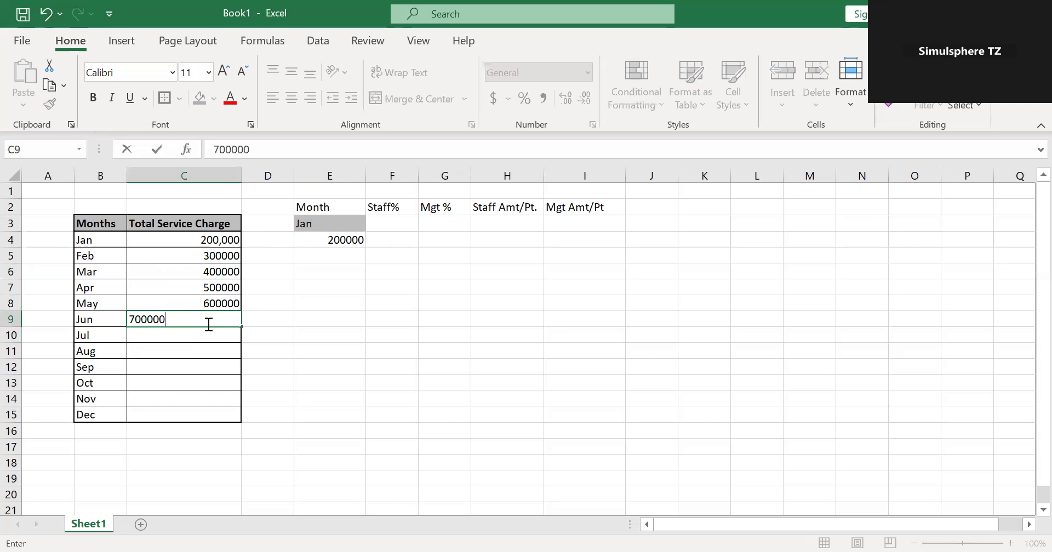
click(196, 335)
text(800000)
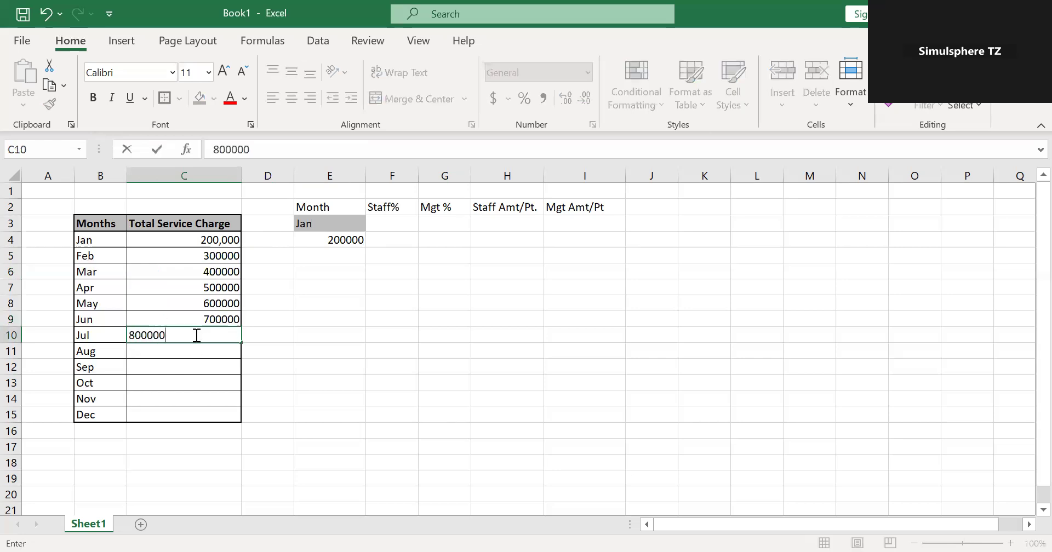
Enter the total service charges for Aug, Sep and Oct in C11:C13 as 900000, 1000000 and 1100000.
click(196, 349)
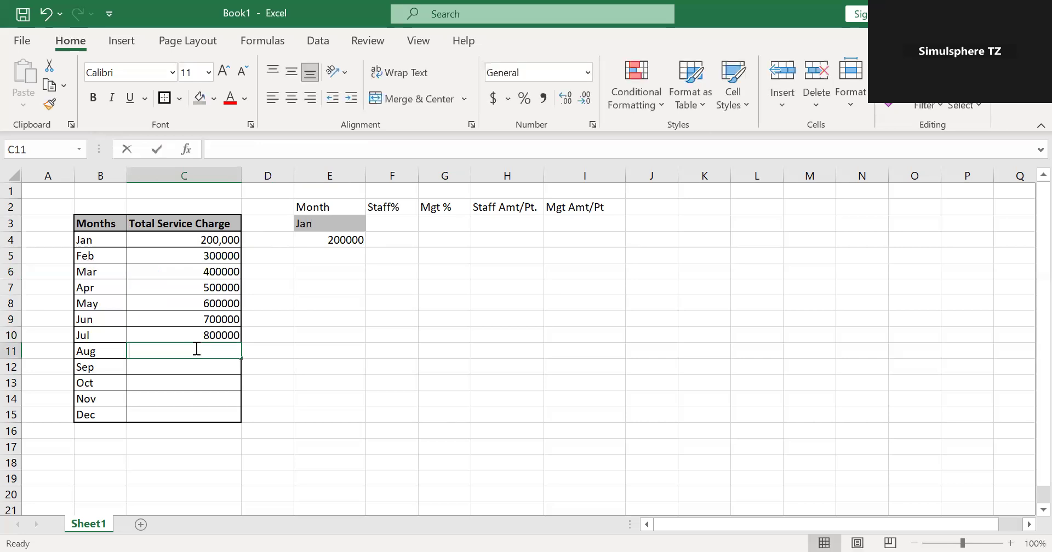
text(900000)
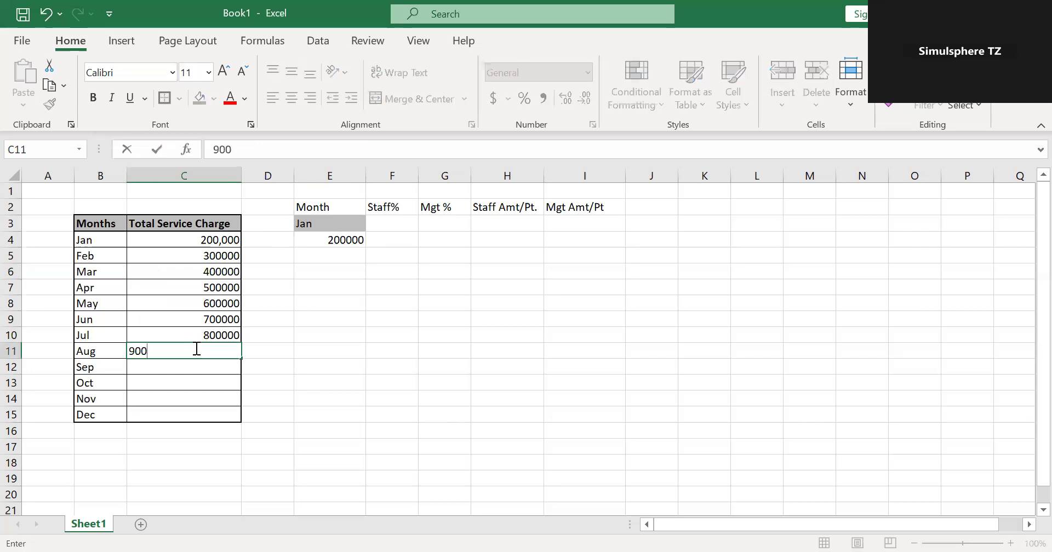
click(189, 368)
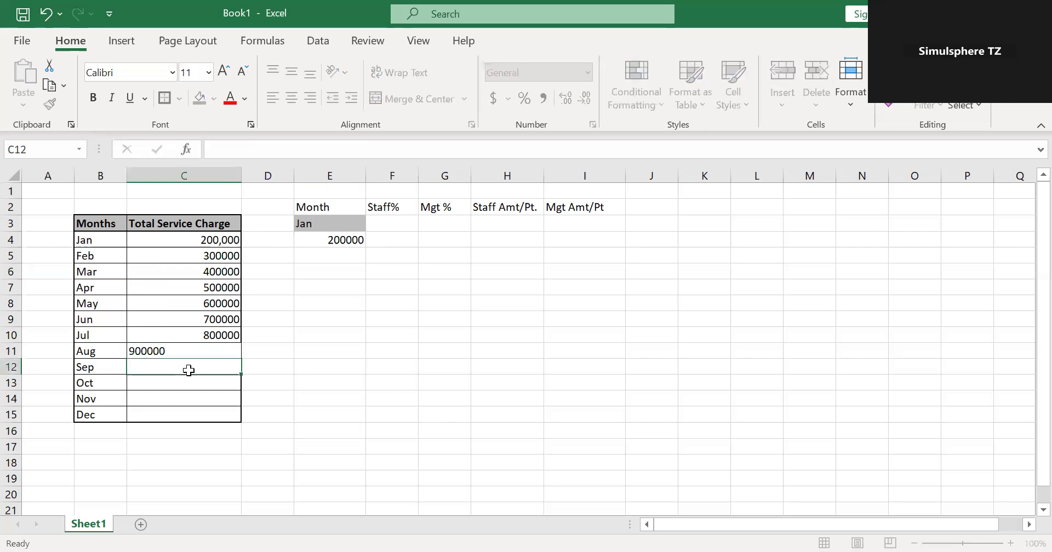
text(1000000)
click(190, 386)
text(11000)
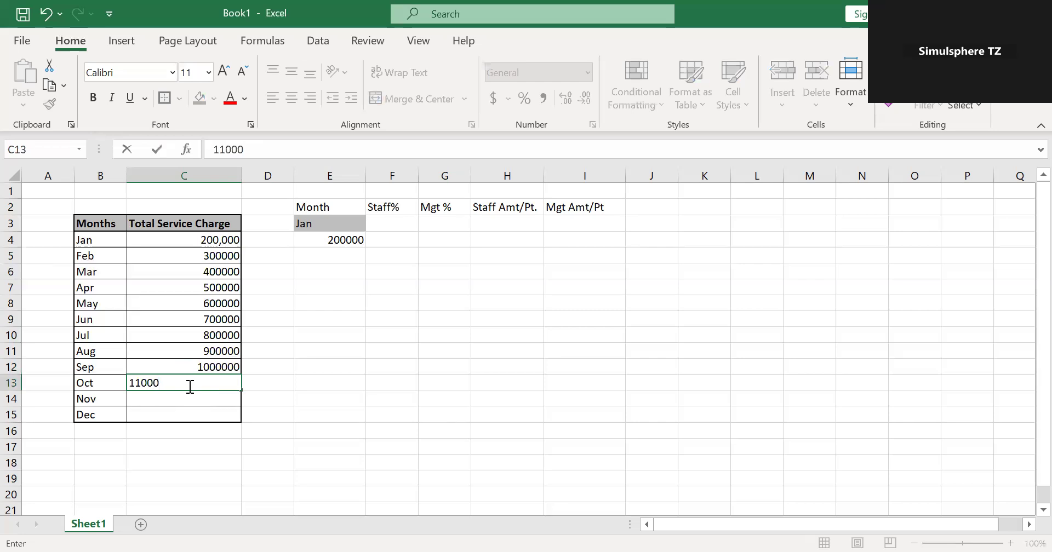
text(00)
Enter 500000 for Nov and 600000 for Dec in the Total Service Charge column, cells C14 and C15.
click(181, 402)
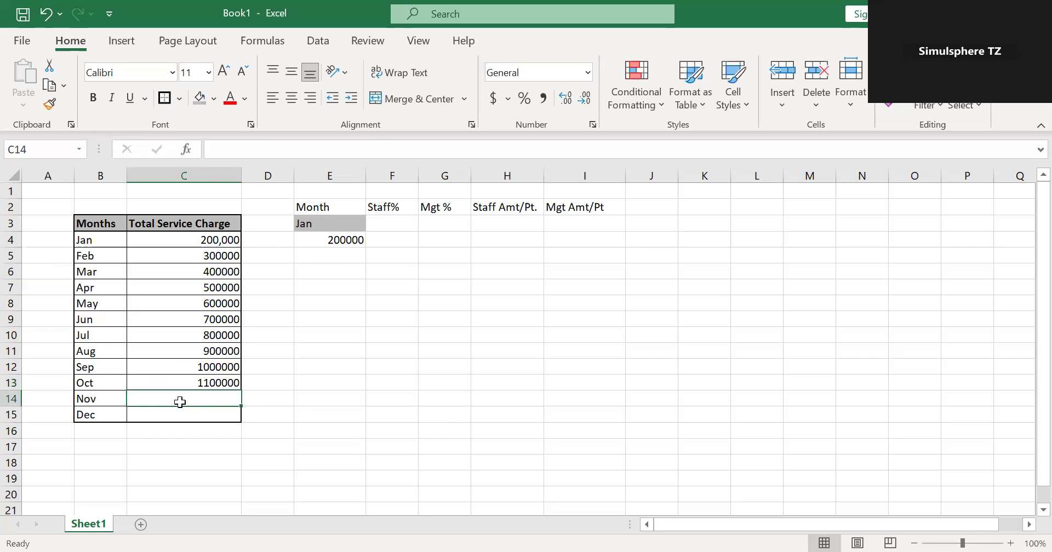
text(500000)
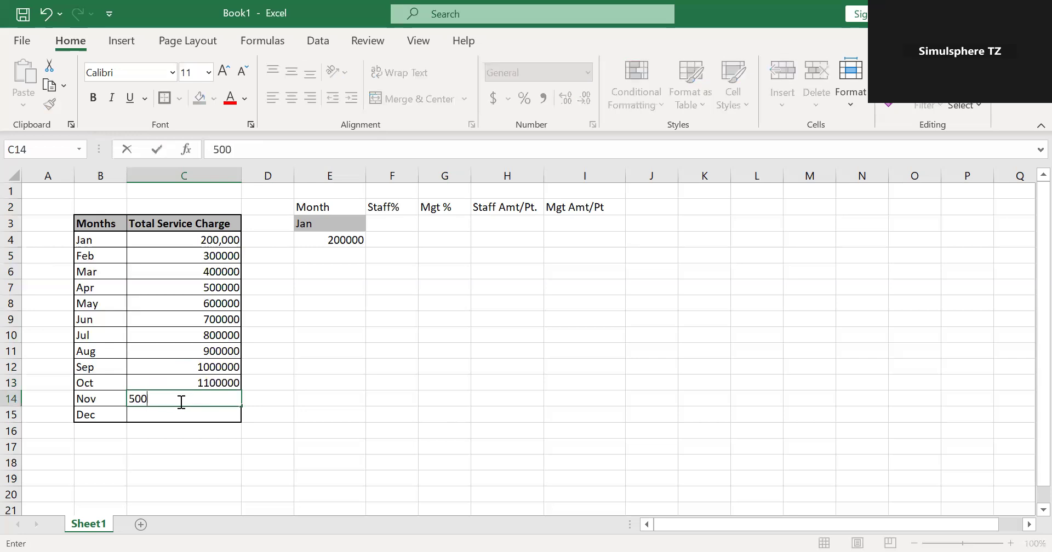
click(181, 415)
text(600000)
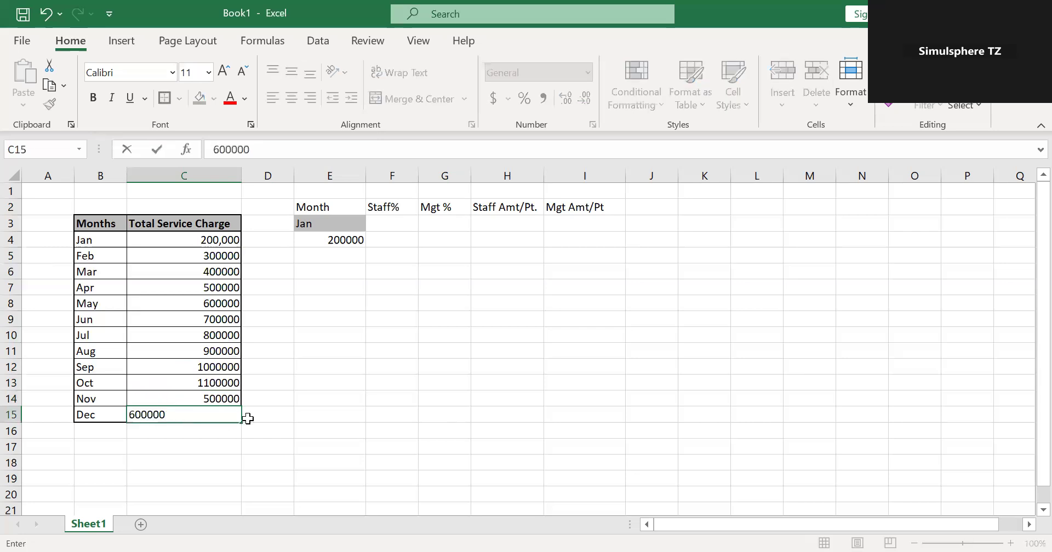
click(301, 418)
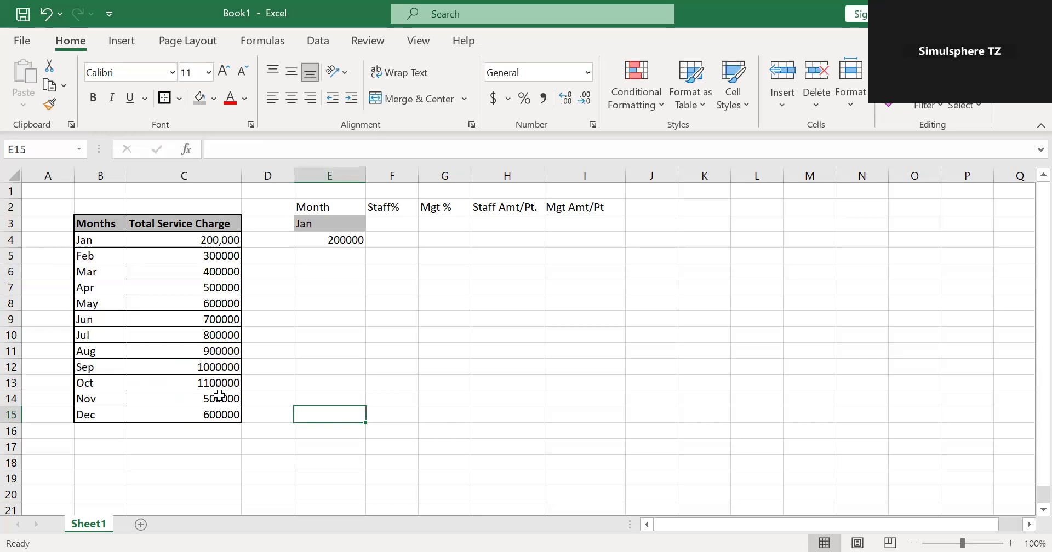
Apply the comma number style with two decimals to all monthly service charge amounts in C4:C15.
drag(213, 235, 211, 415)
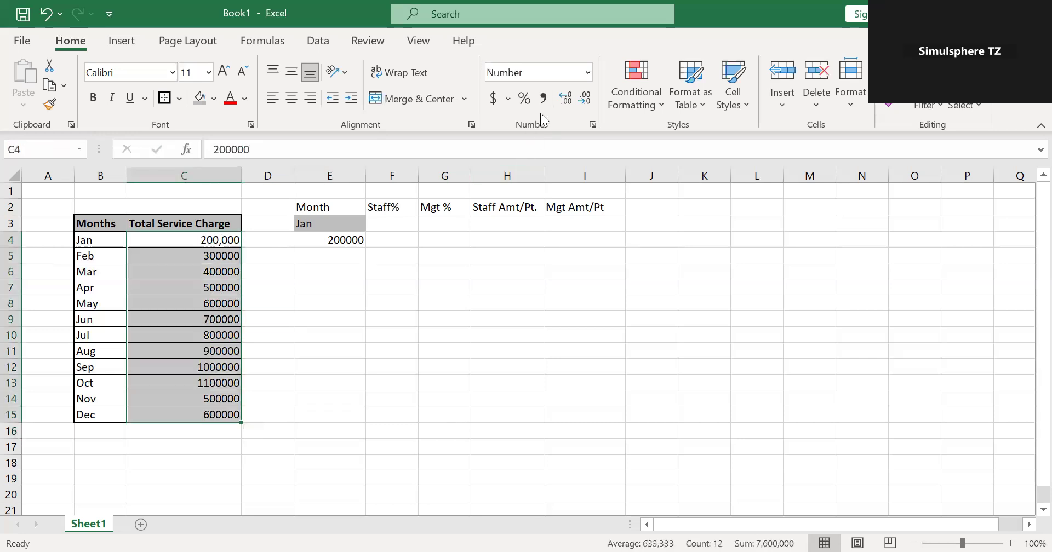
click(545, 97)
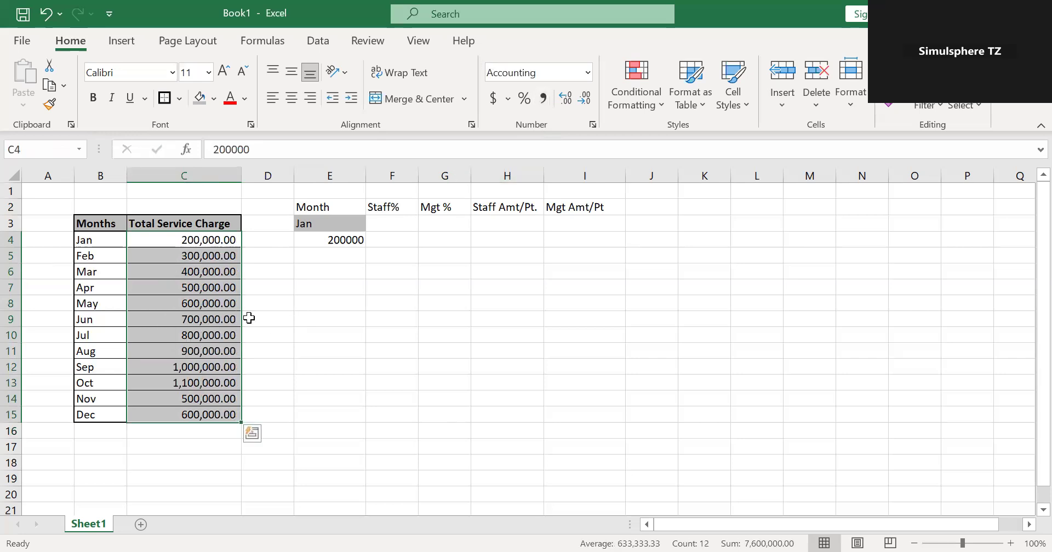
click(264, 330)
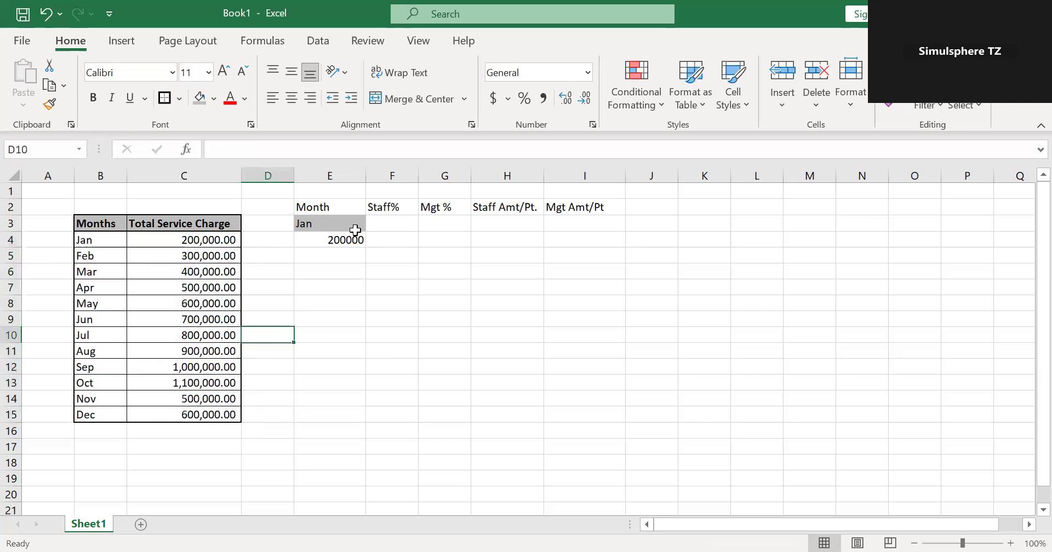
Choose Feb from the month dropdown in cell E3 and compare the lookup result with Feb's total in the table.
click(354, 229)
click(373, 225)
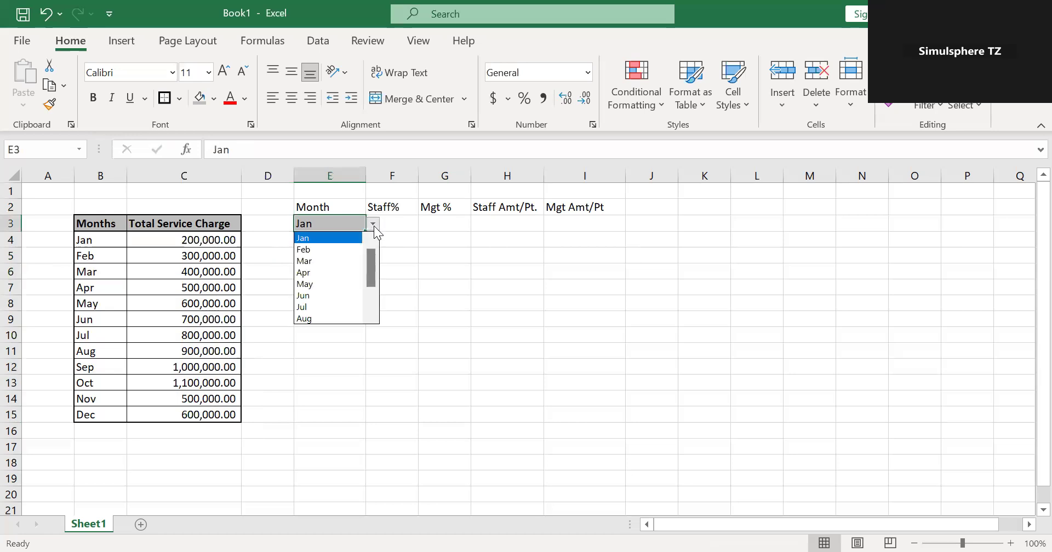
click(356, 251)
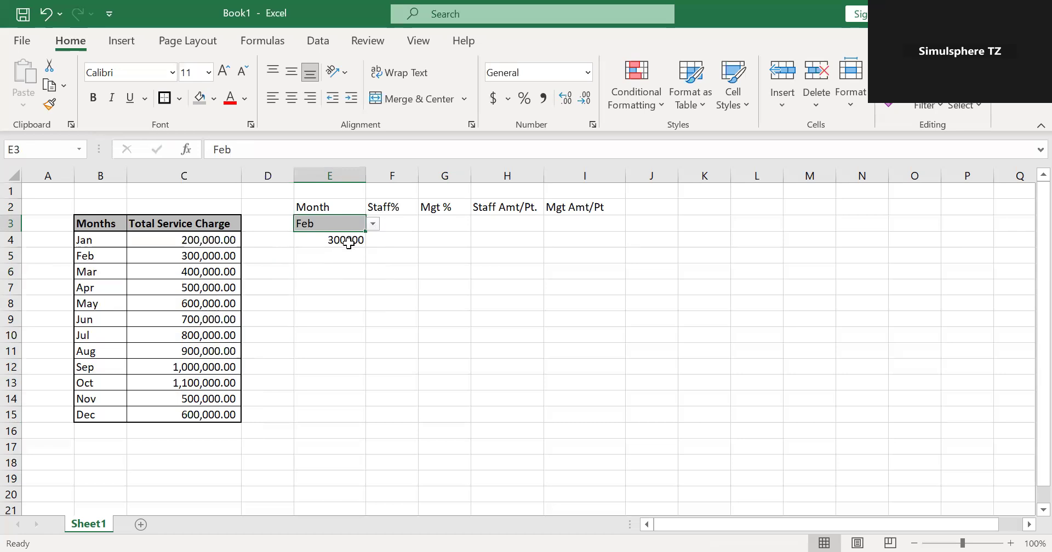
click(191, 259)
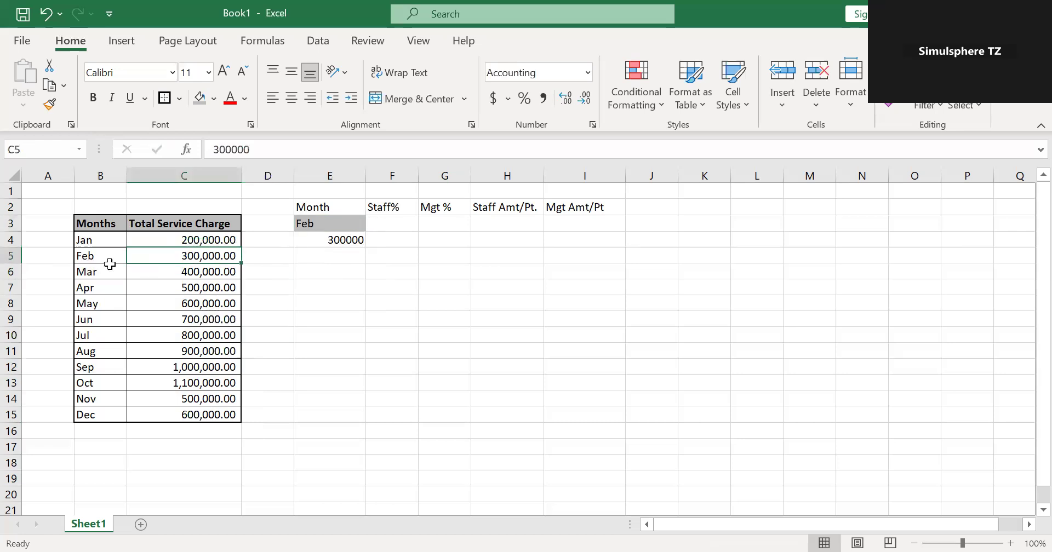
Apply the comma number style with two decimals to the lookup result in cell E4.
click(344, 239)
click(543, 98)
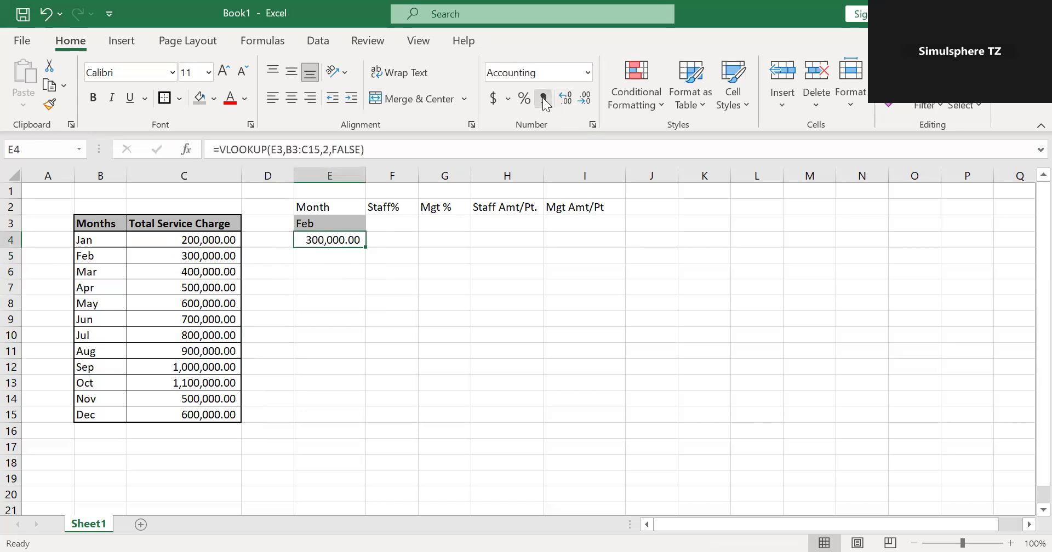
click(528, 260)
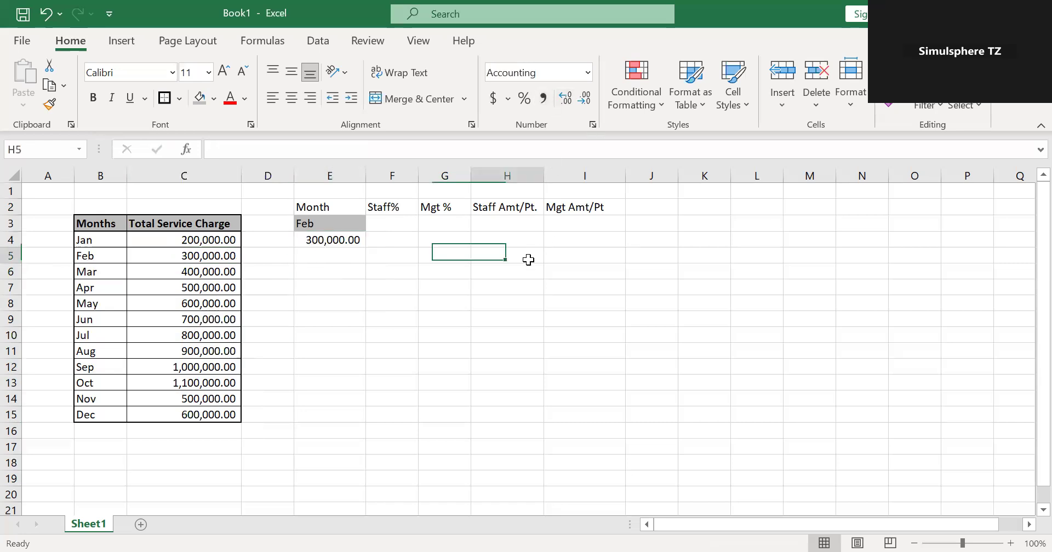
Choose Apr from the month dropdown in cell E3 to test the lookup.
click(363, 225)
click(372, 225)
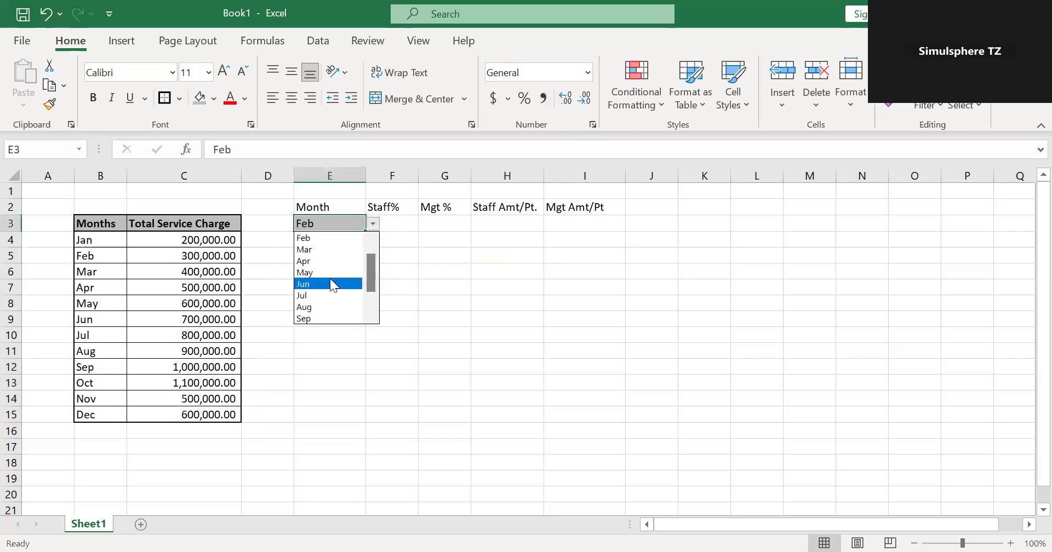
click(327, 261)
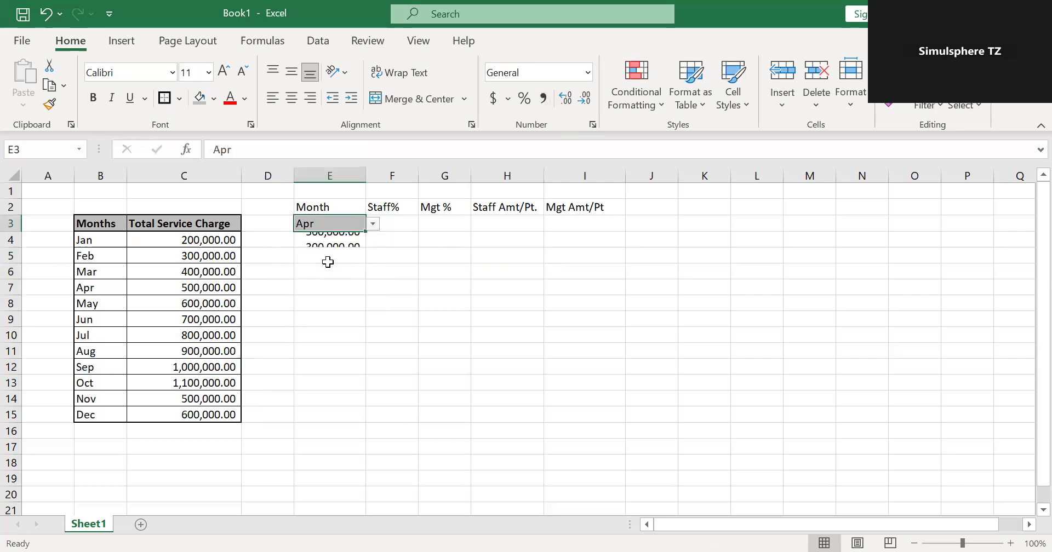
click(402, 234)
click(412, 320)
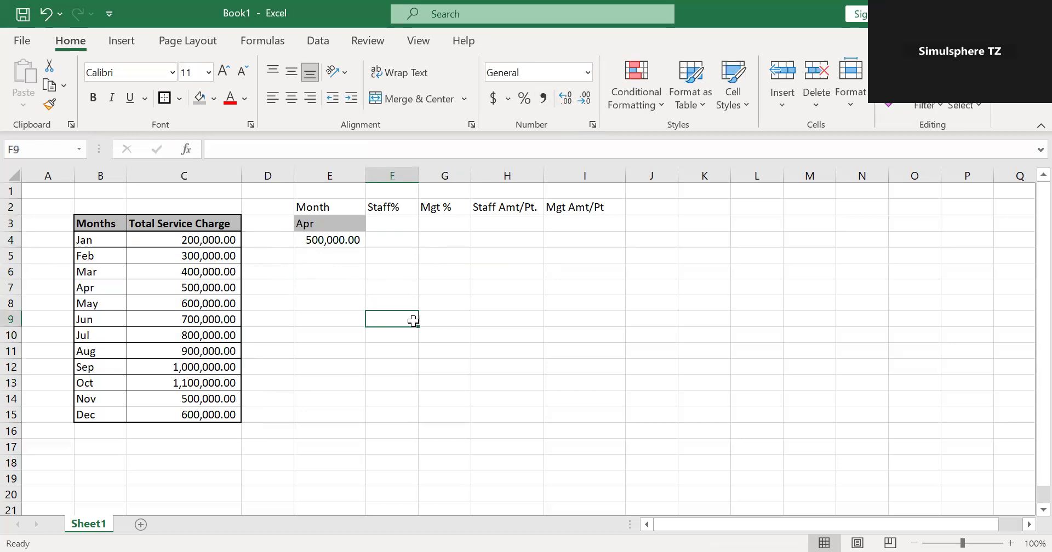
Enter 60% under Staff% in cell F3 and 40% under Mgt % in cell G3.
click(393, 219)
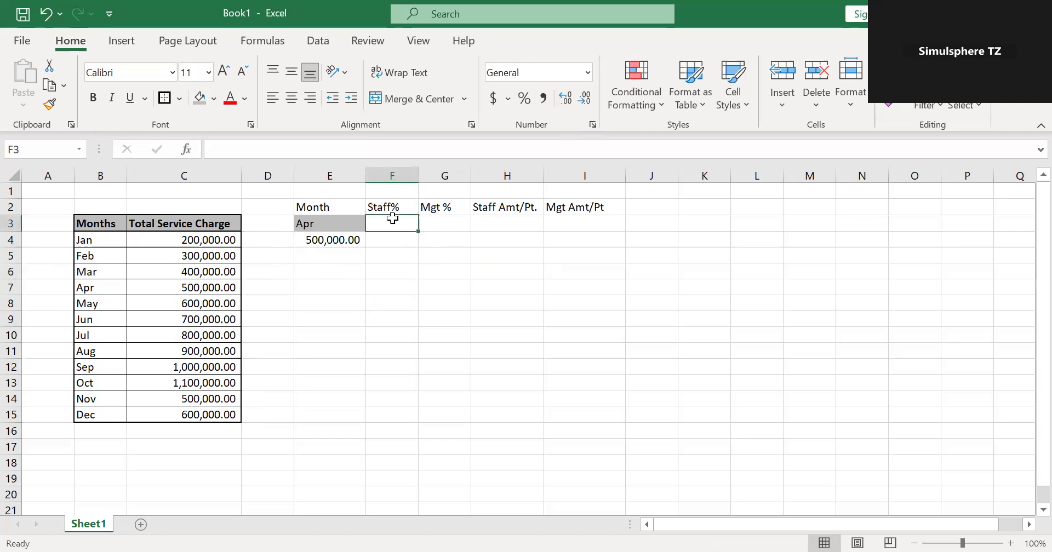
text(6)
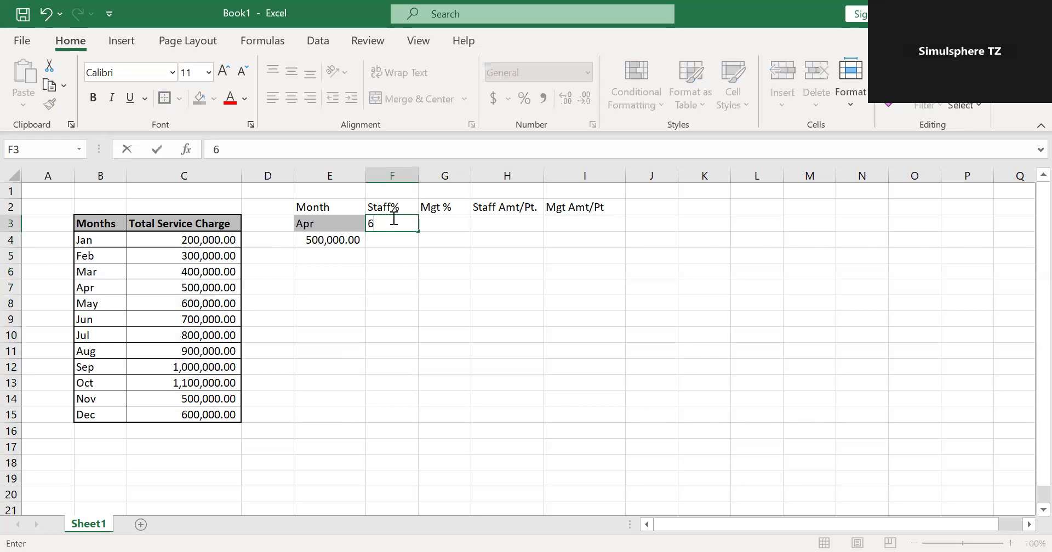
text(0%)
click(433, 222)
text(40)
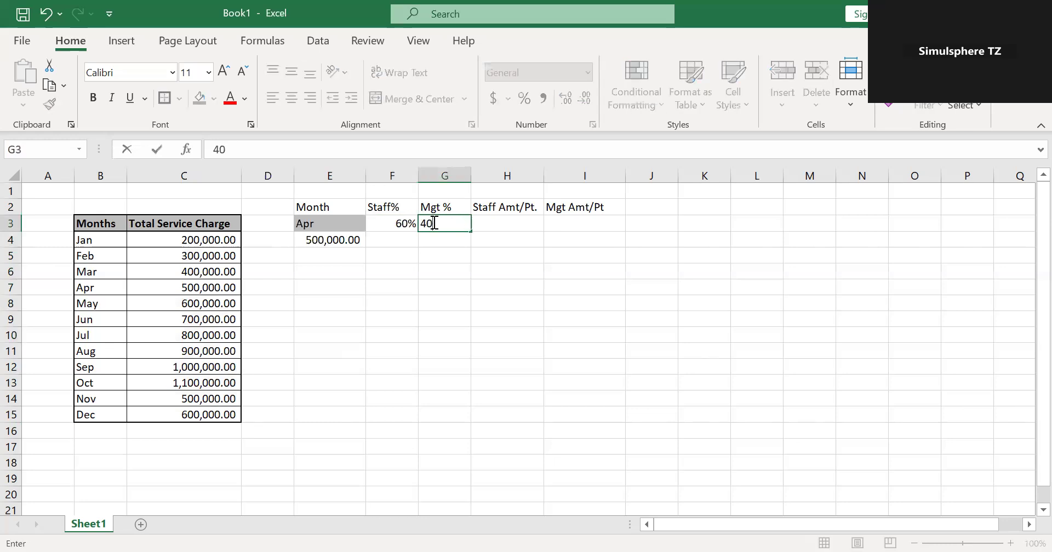
text(%)
click(510, 260)
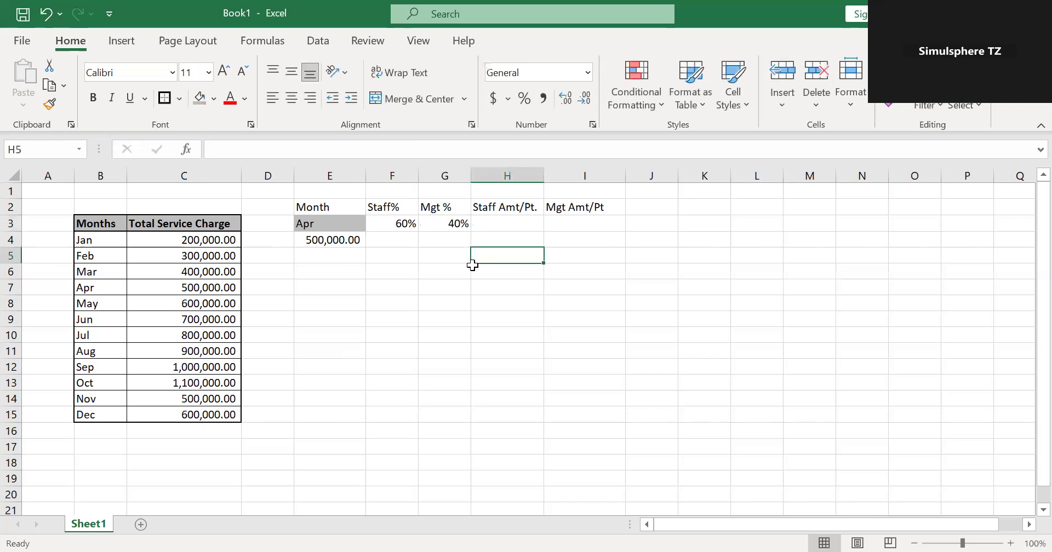
Calculate the staff share in cell F4 with the formula =E4*F3.
click(410, 240)
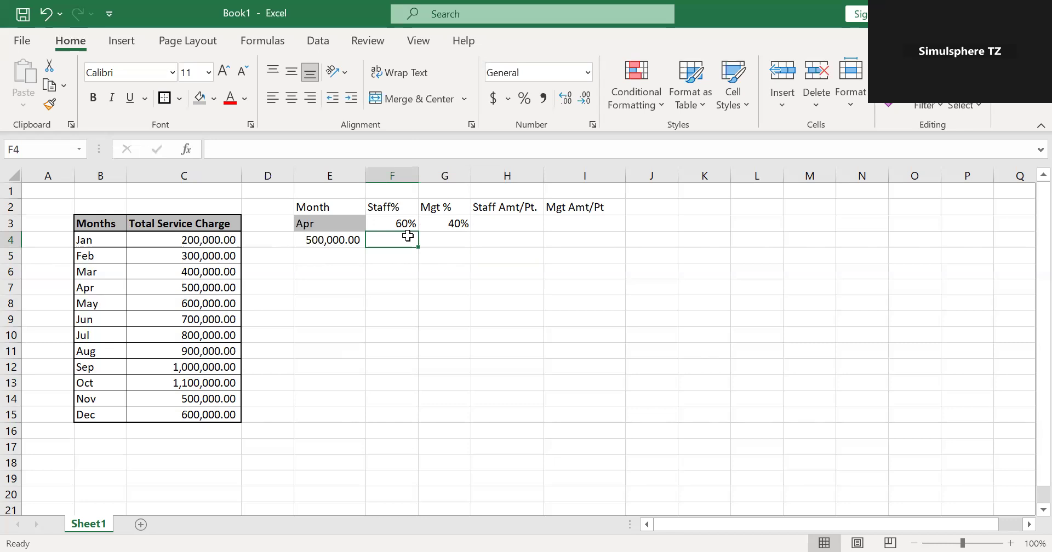
text(=)
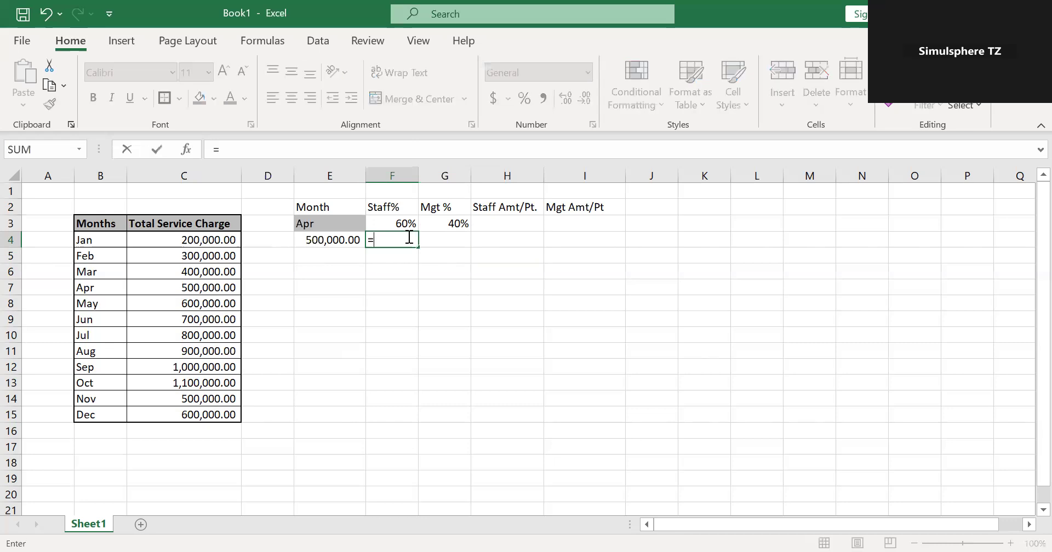
click(348, 239)
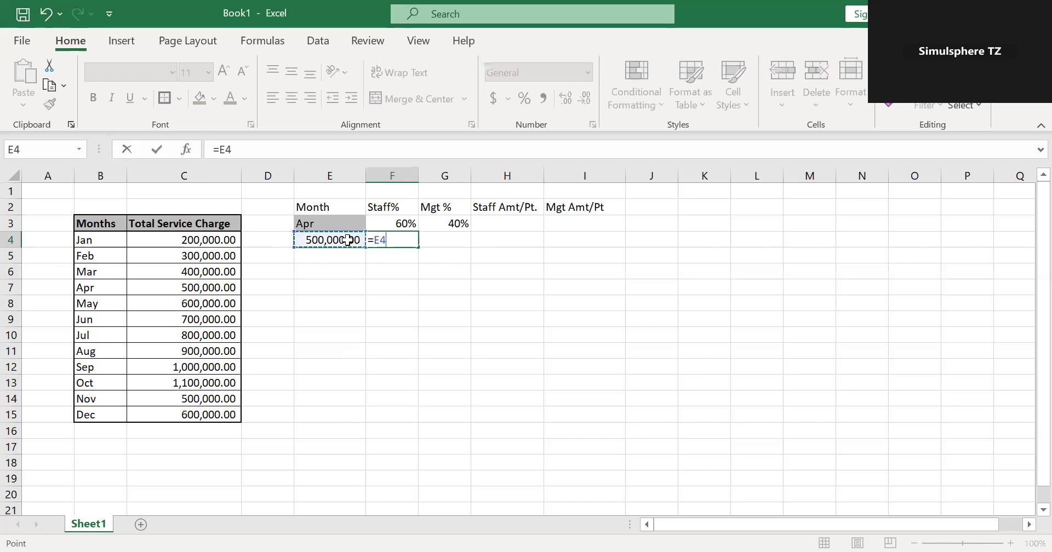
text(*)
click(392, 221)
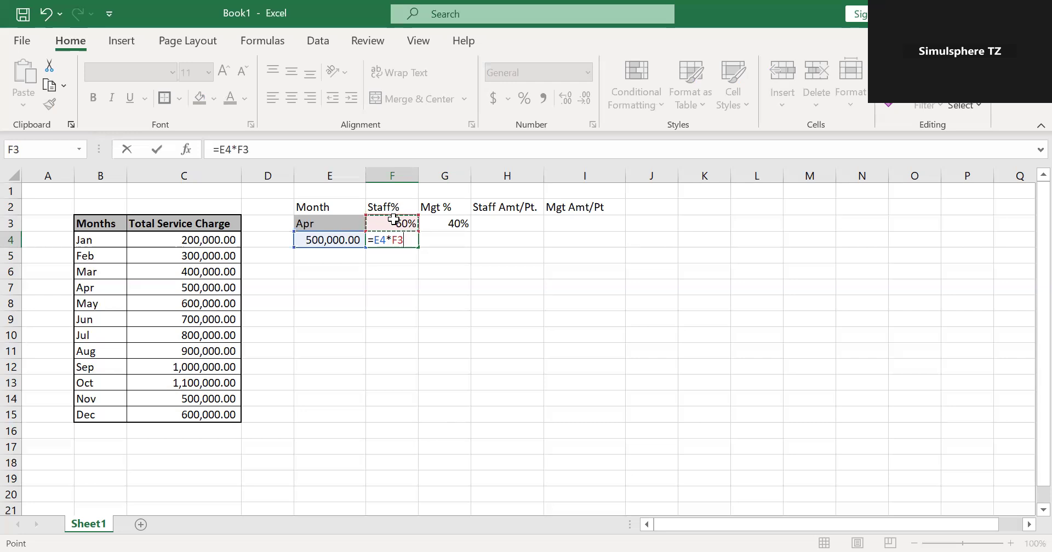
key(Return)
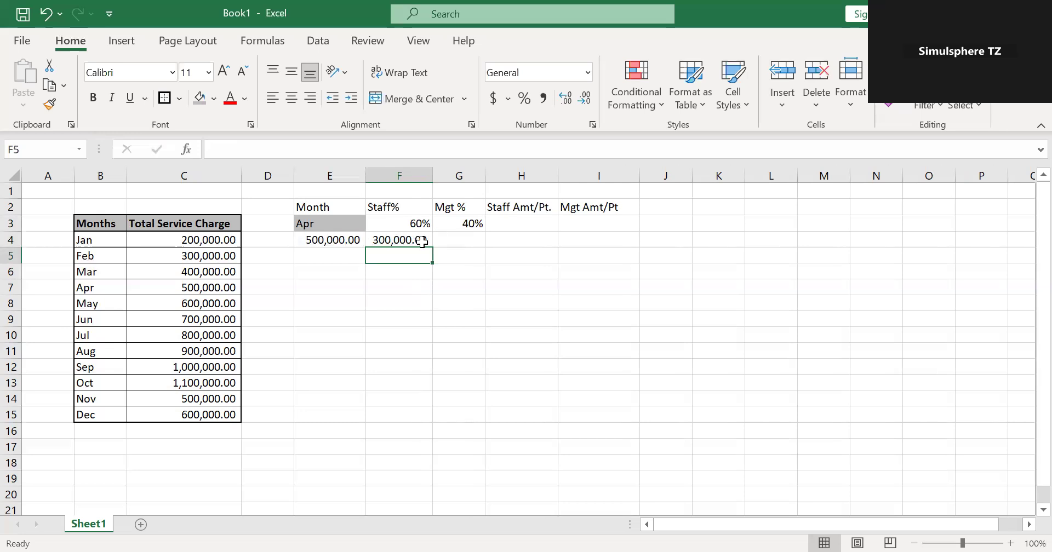
Calculate the management share in cell G4 with the formula =E4*G3.
click(464, 244)
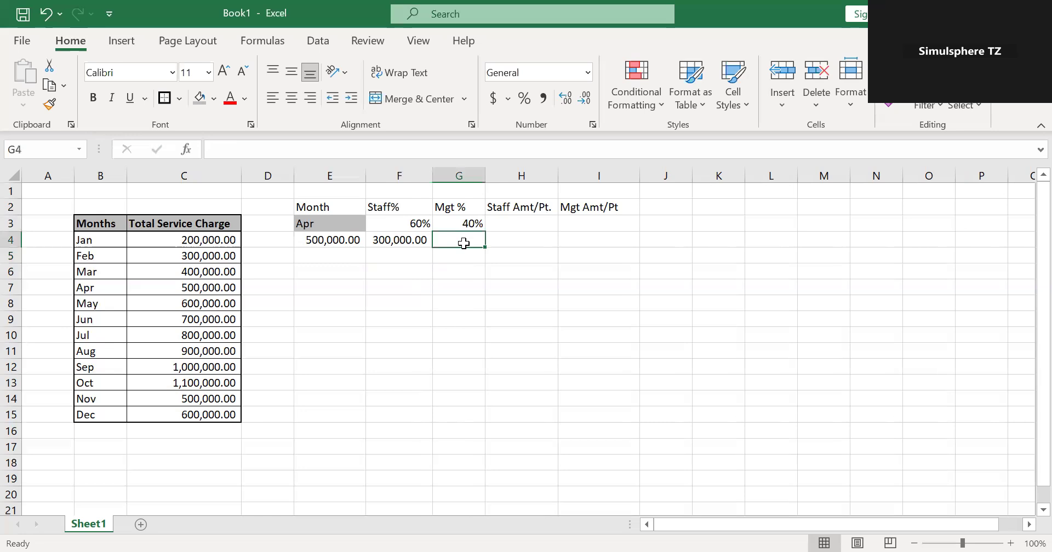
text(=)
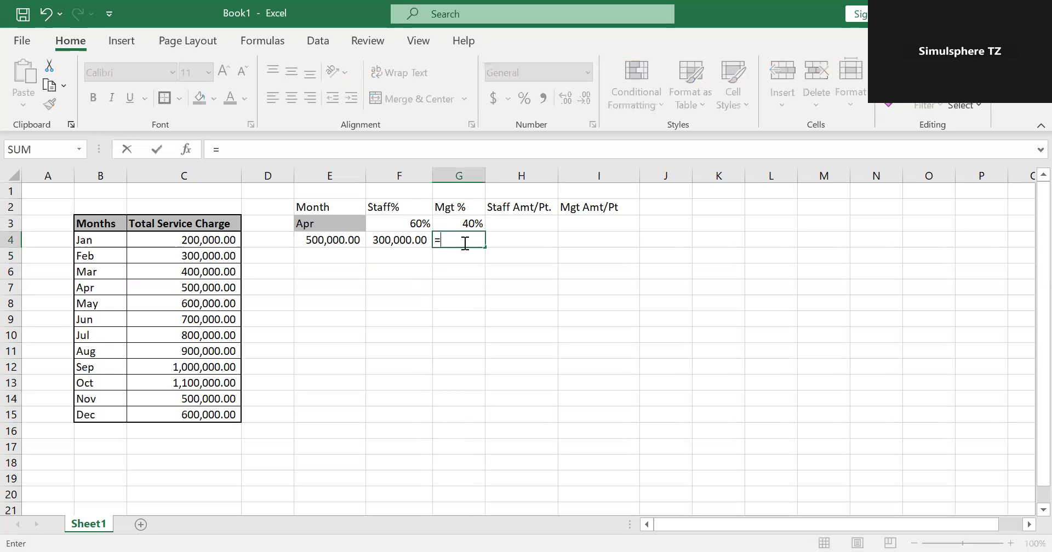
click(341, 243)
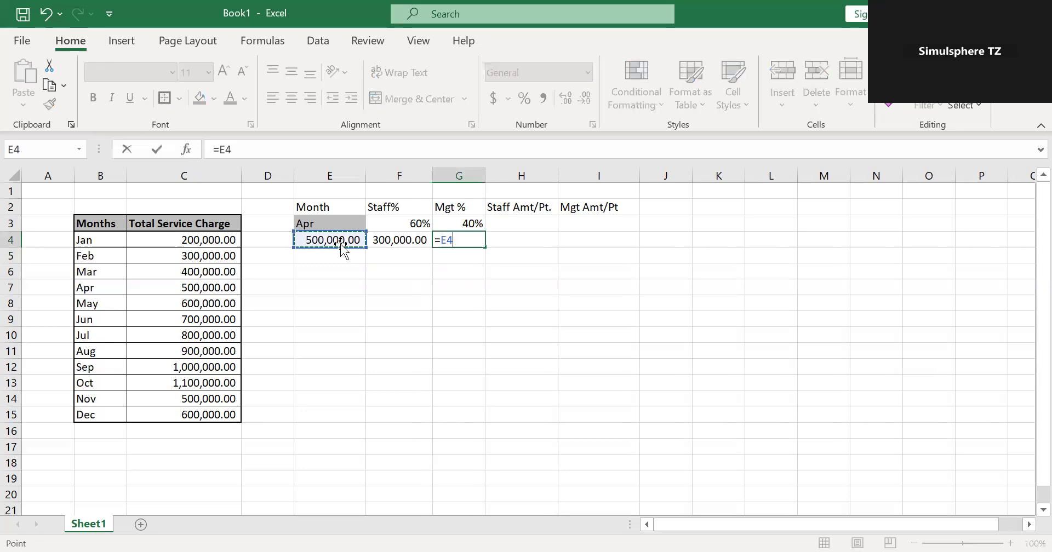
text(*)
click(454, 221)
key(Return)
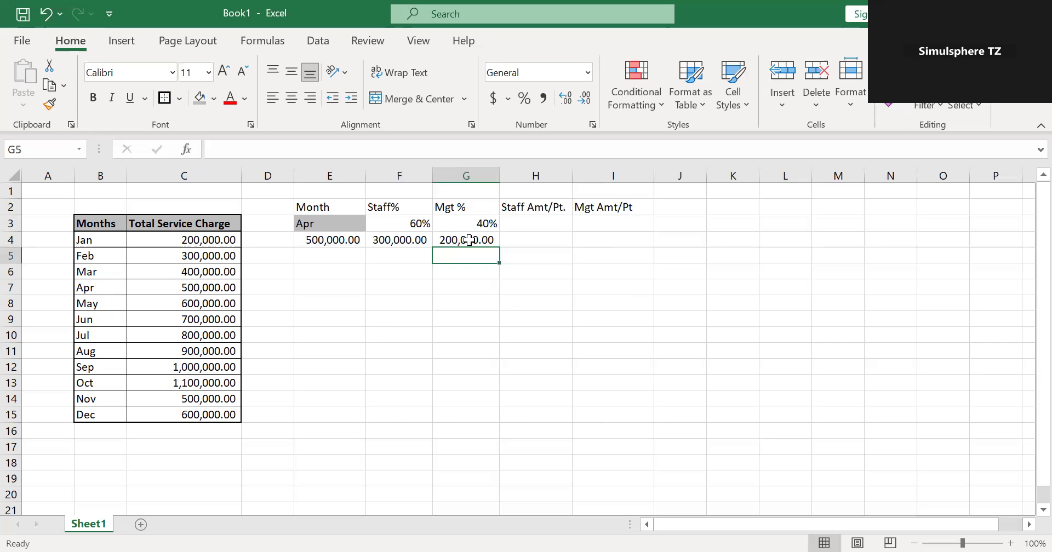
click(455, 286)
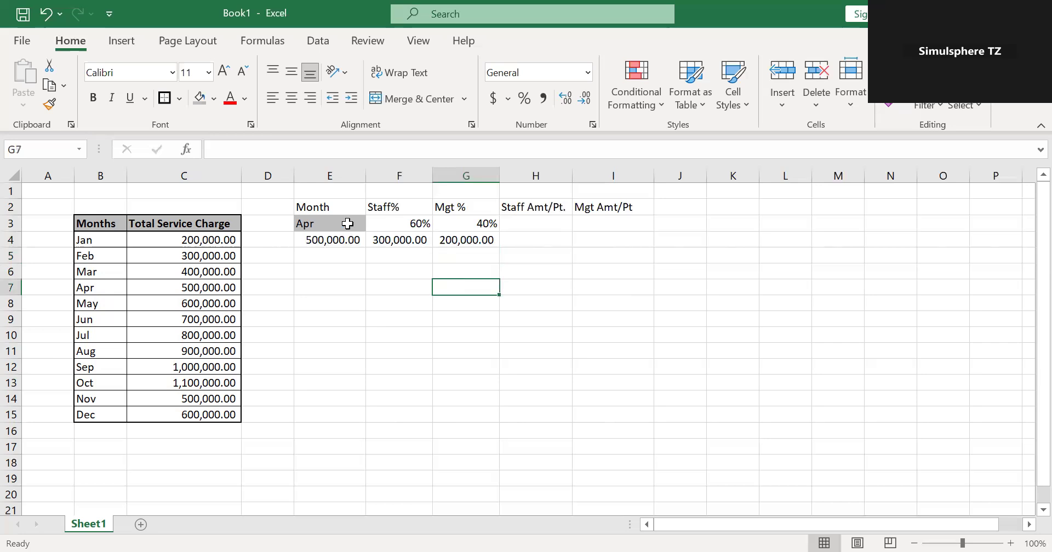
Choose May from the month dropdown in cell E3 to test the staff and management split.
click(347, 223)
click(372, 223)
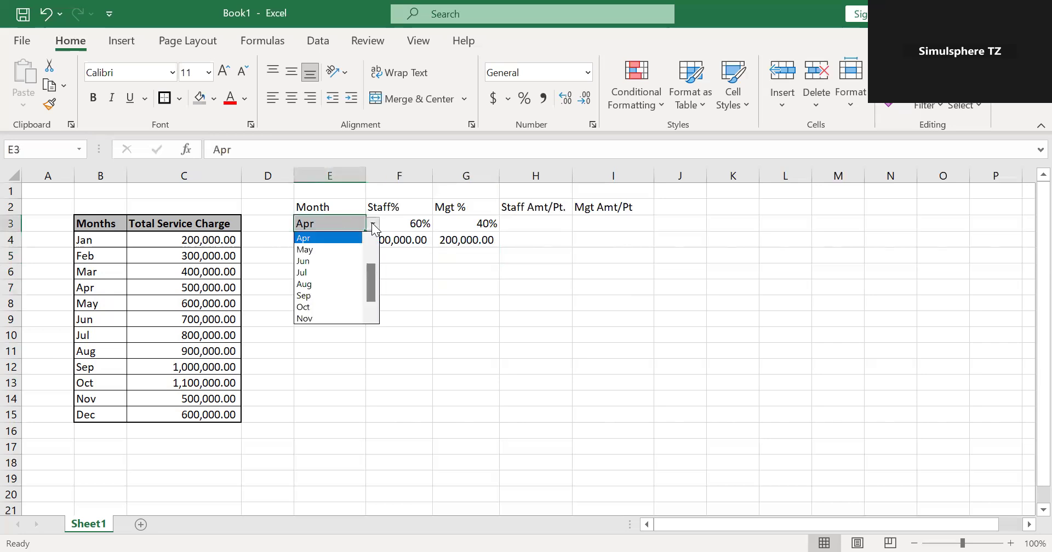
click(354, 241)
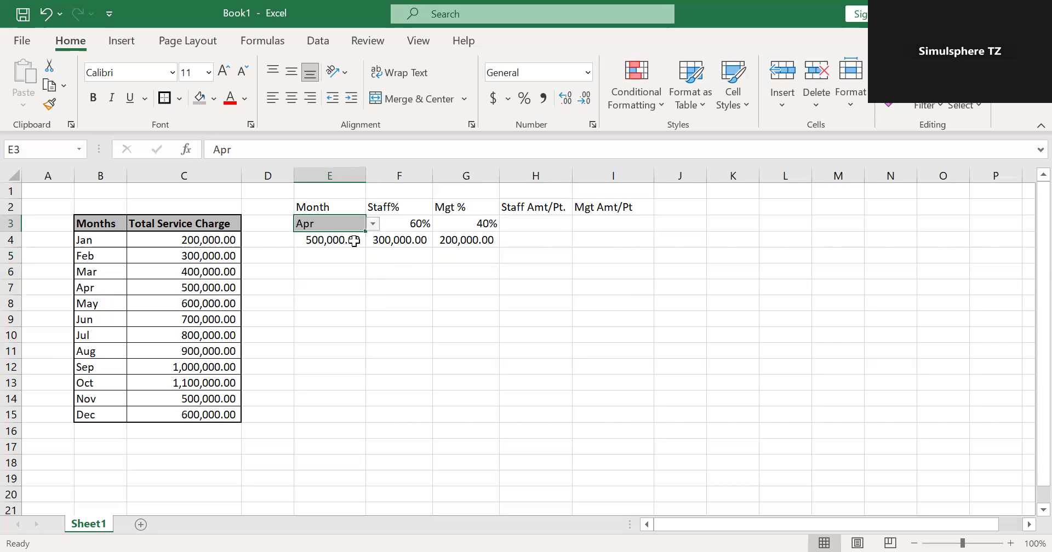
click(373, 224)
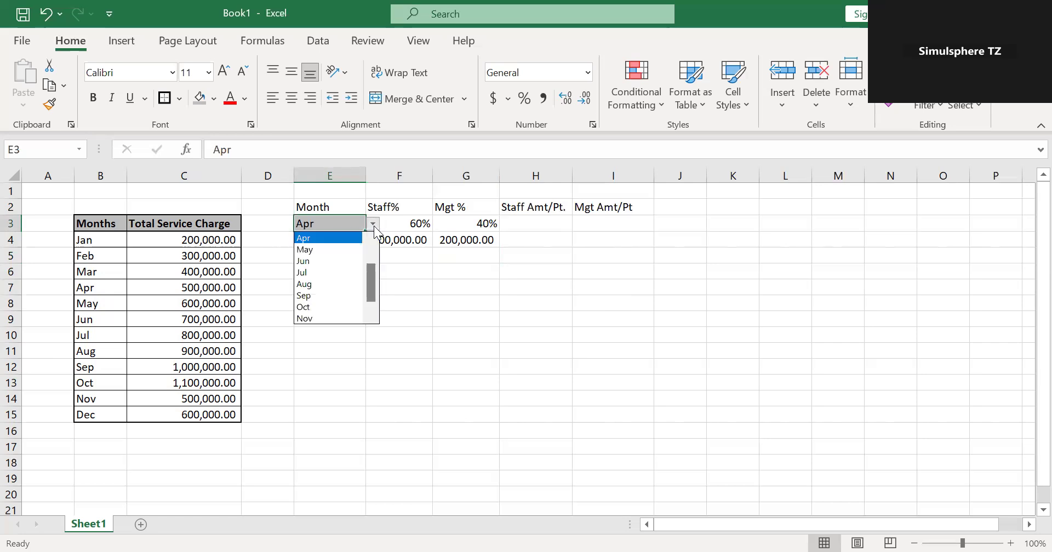
click(342, 250)
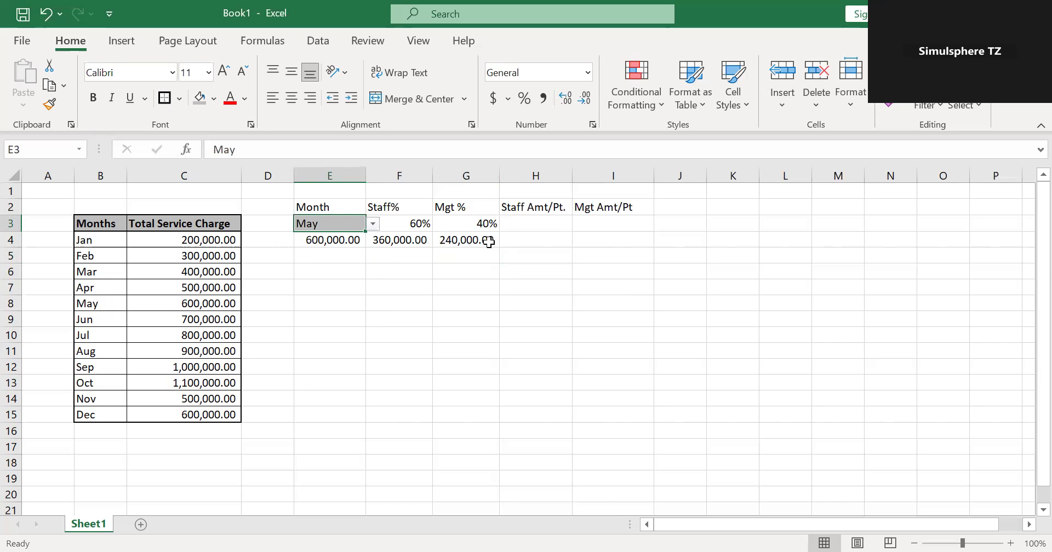
click(552, 230)
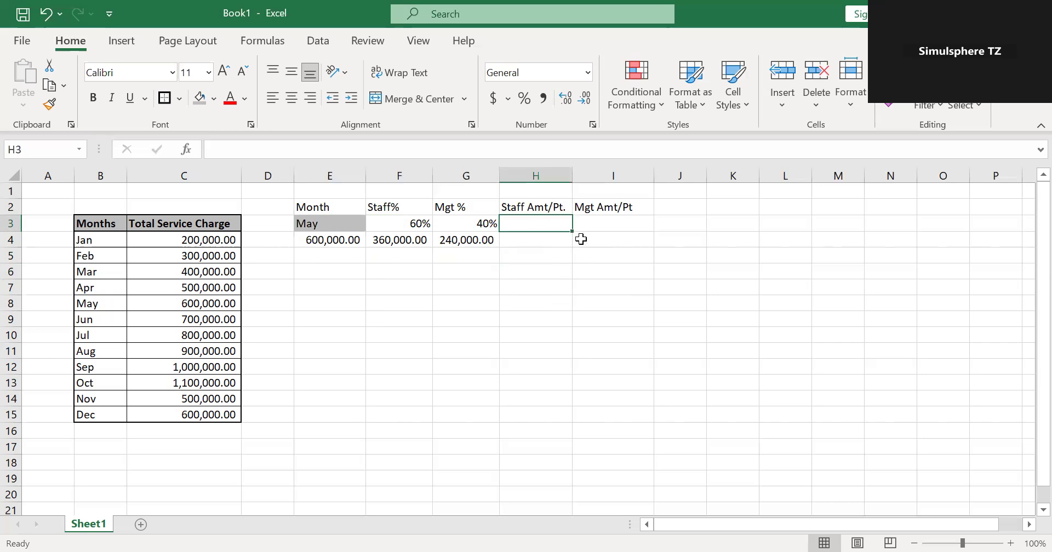
Enter Staff 1 and staff 2 in cells E7 and E8, and fill the series down to Staff 5 in E11.
click(328, 290)
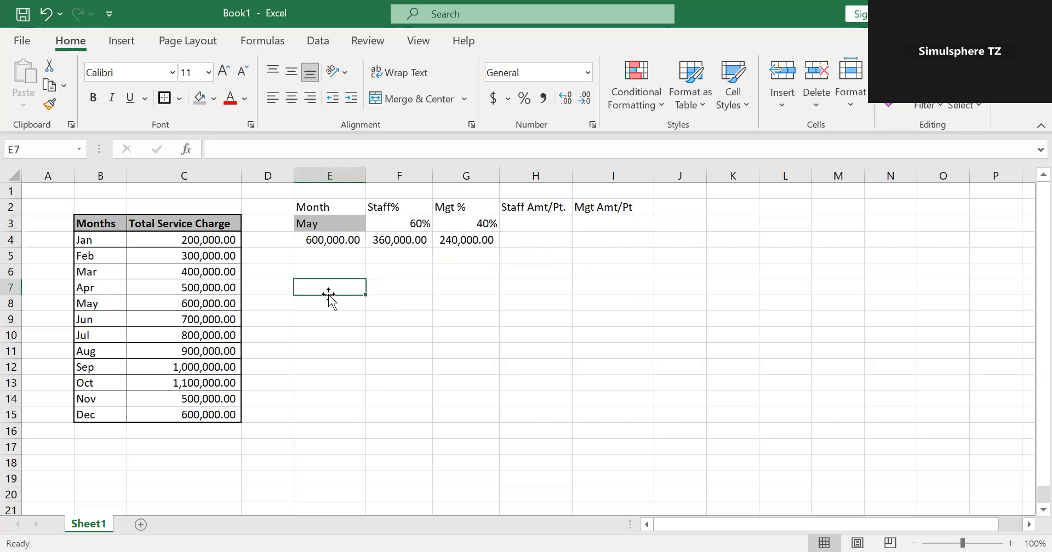
text(St)
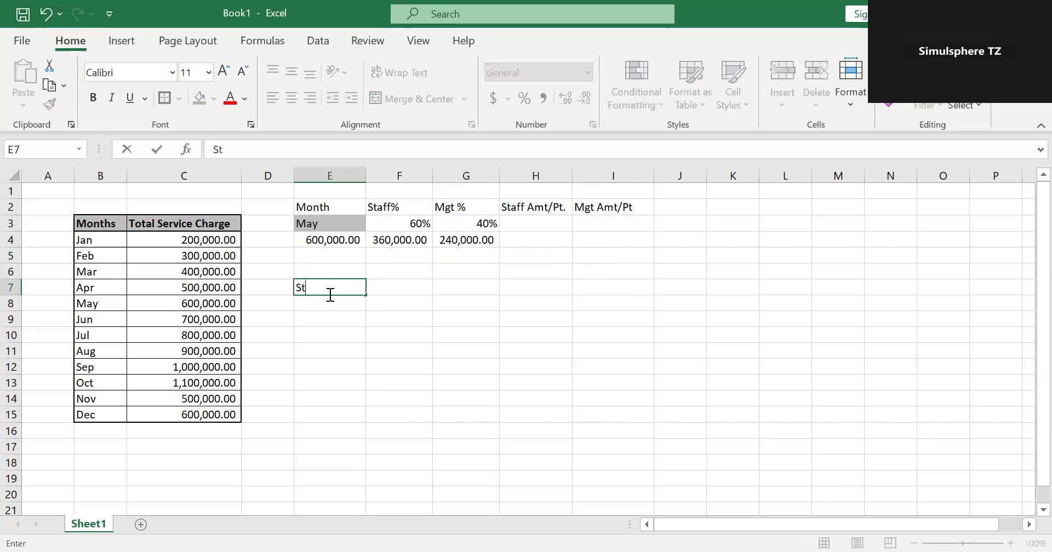
text(aff 1)
key(Return)
text(staff )
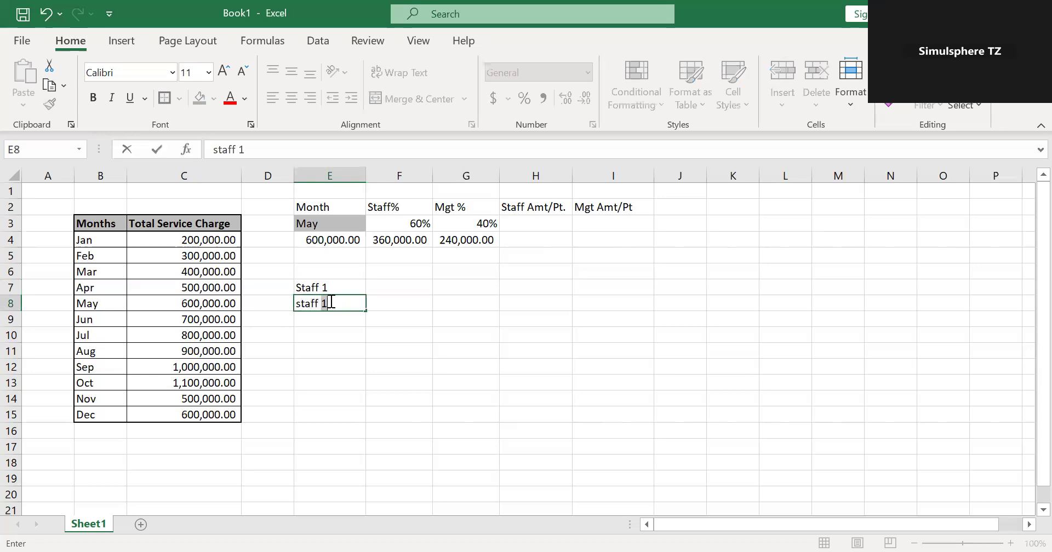
text(2)
click(382, 332)
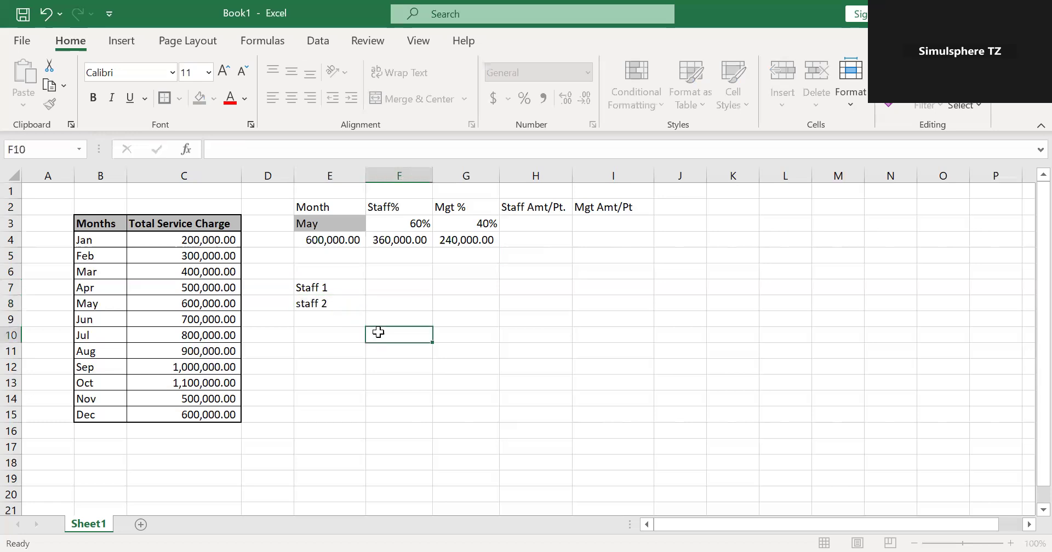
drag(337, 290, 366, 356)
Add the column headers Point in cell F6 and Amount in cell G6.
click(415, 271)
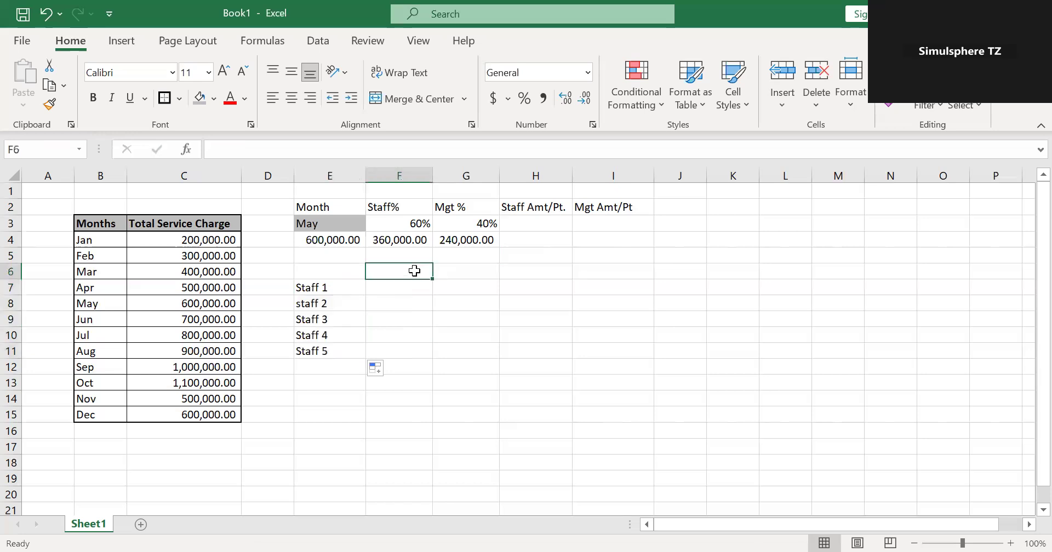
text(Point)
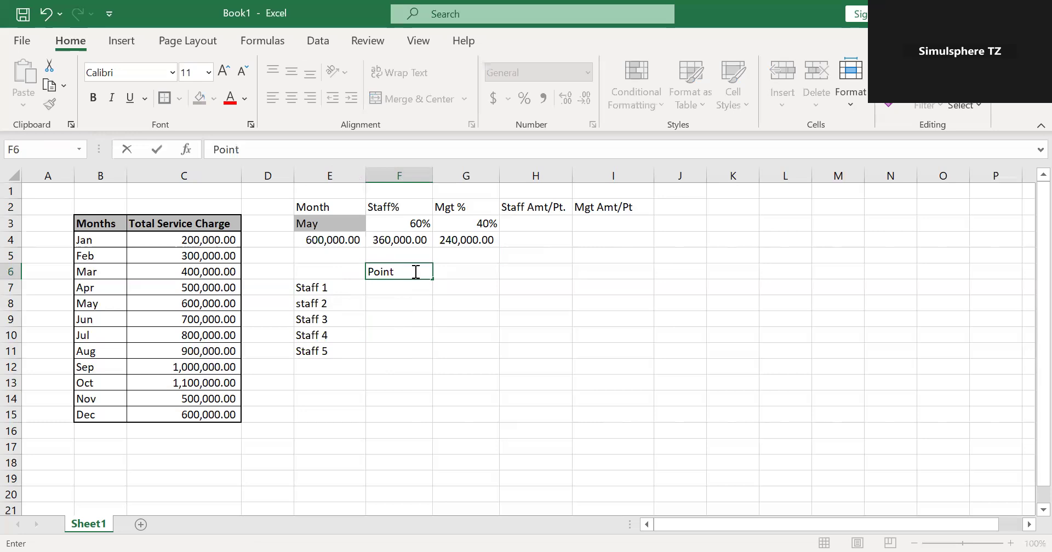
click(472, 274)
text(Amount)
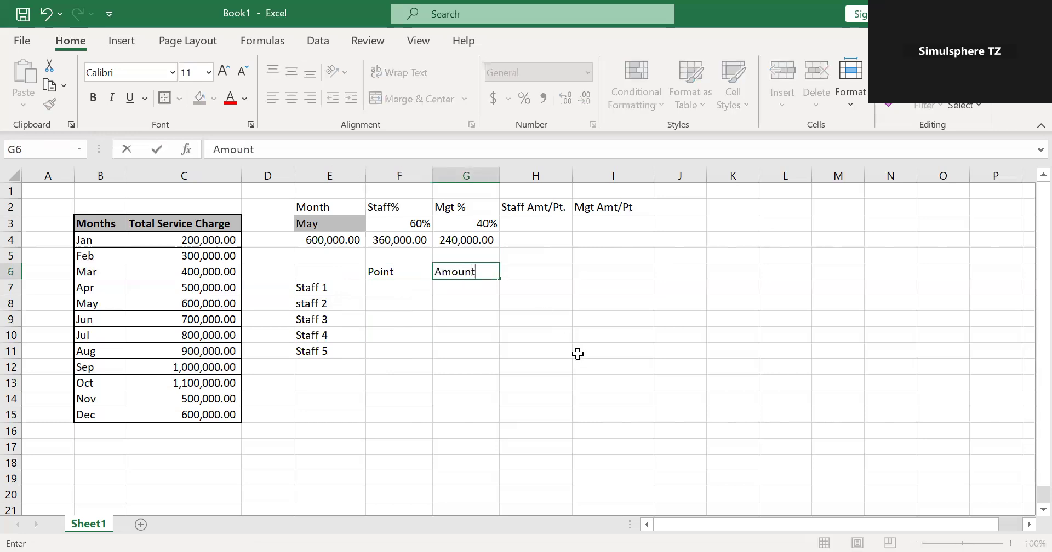
click(578, 354)
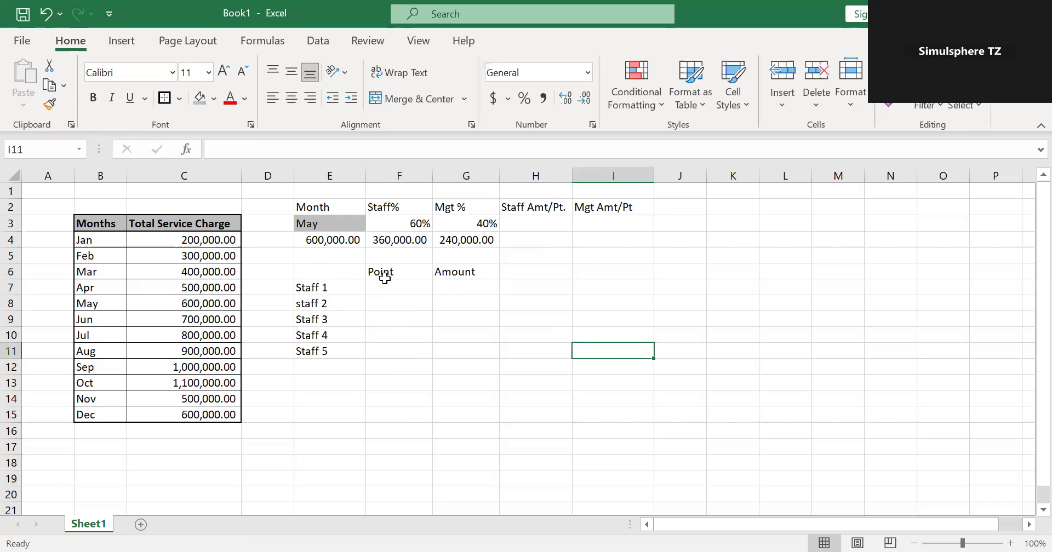
Apply all borders plus thick outside borders to F6:G11, and make the Point and Amount headers bold.
drag(384, 278, 441, 355)
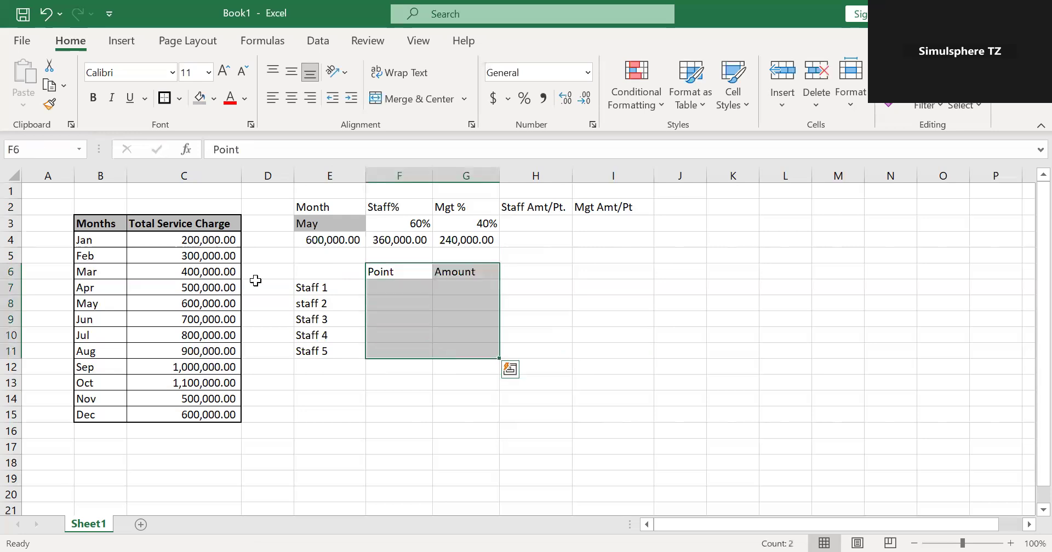
click(171, 100)
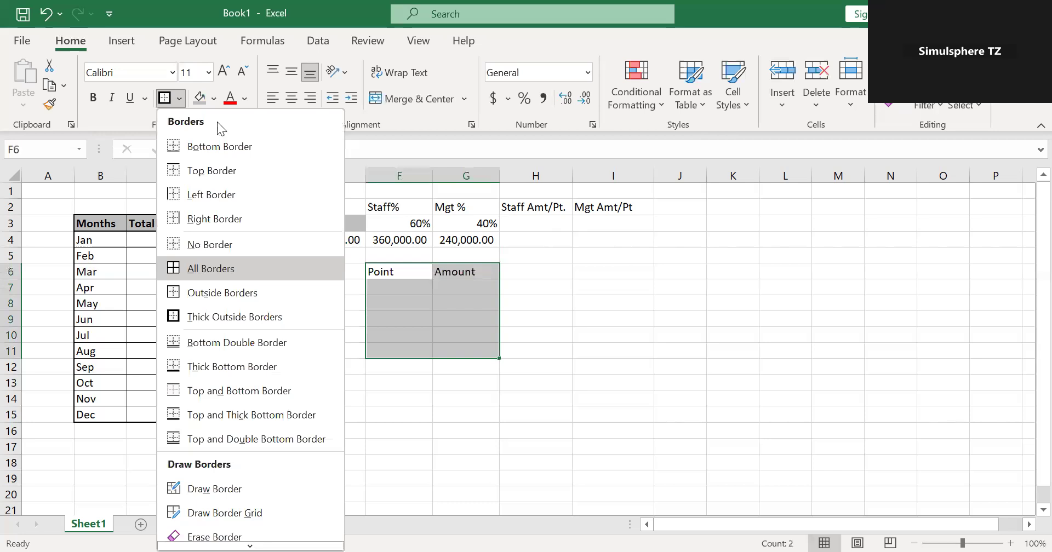
click(197, 267)
click(182, 101)
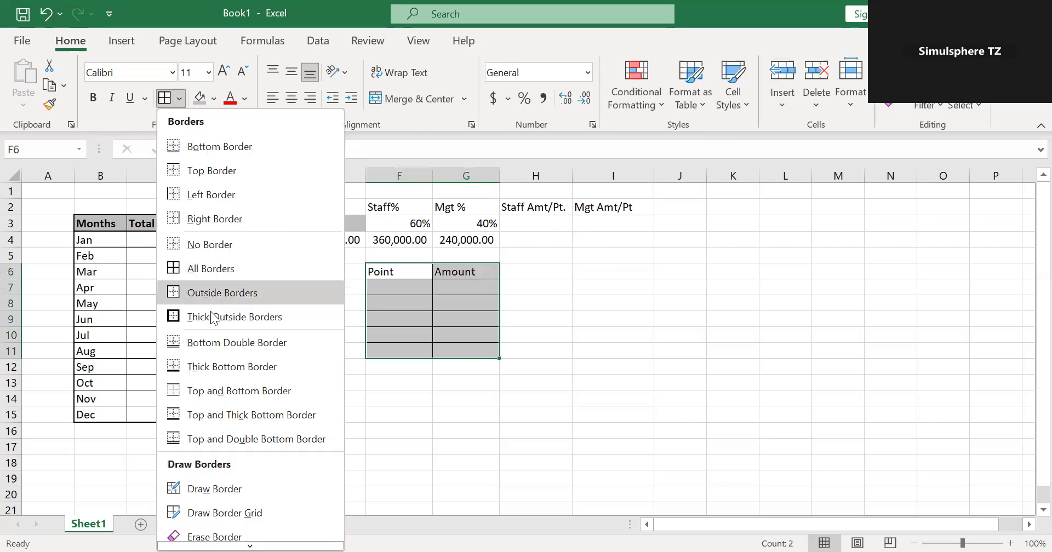
click(214, 320)
drag(387, 274, 452, 273)
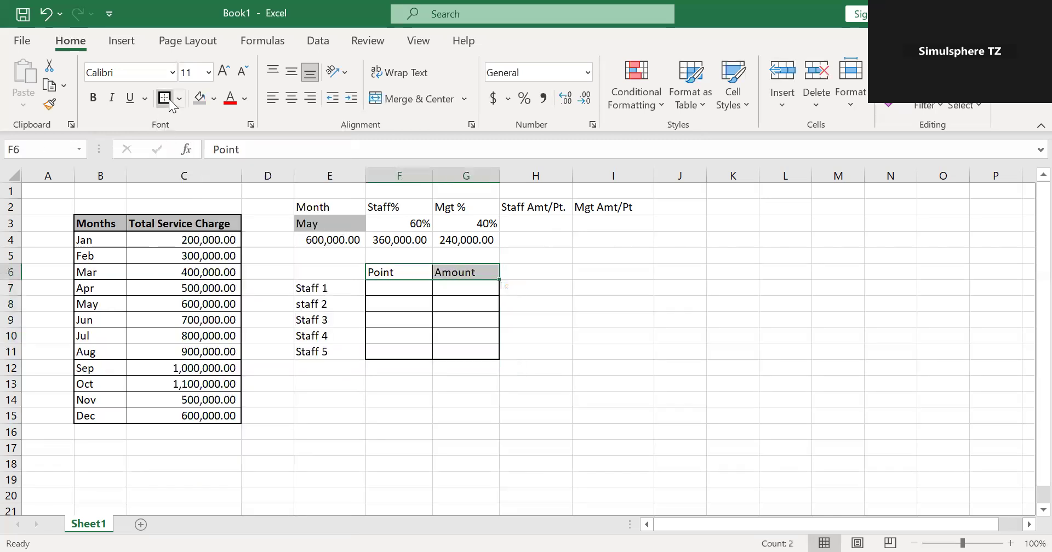
click(90, 107)
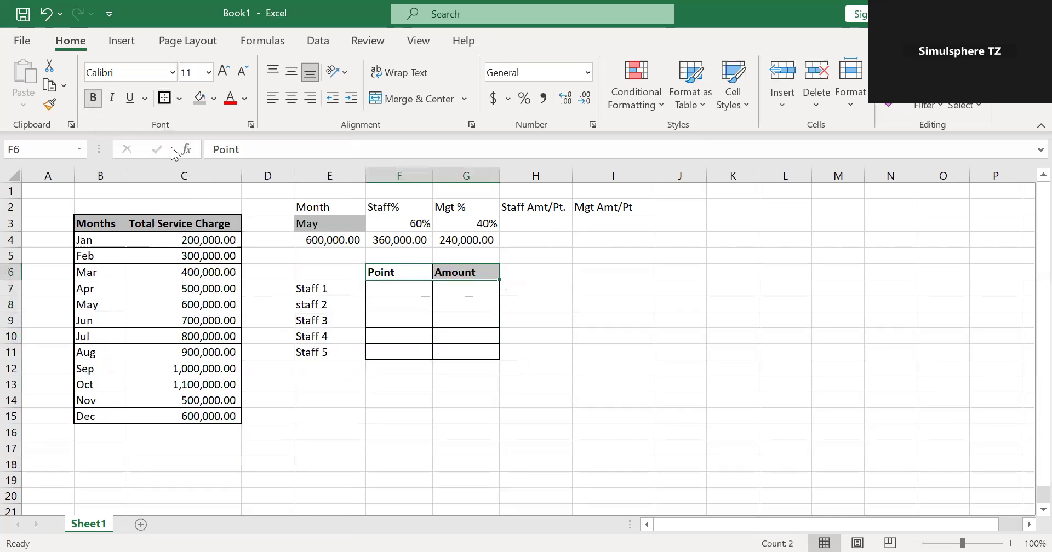
Apply all borders and thick outside borders to the staff labels in E7:E11.
drag(334, 288, 327, 350)
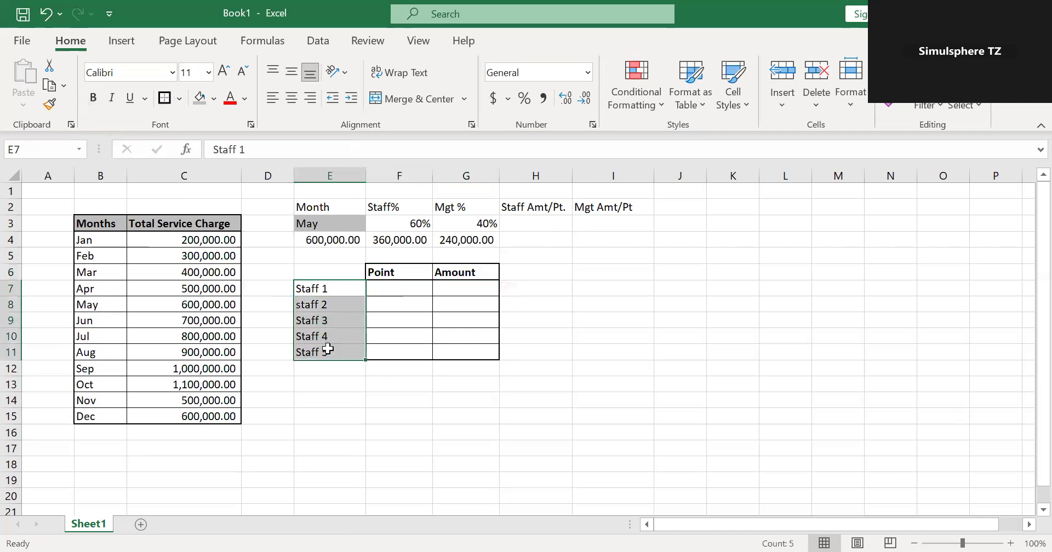
click(180, 98)
click(213, 269)
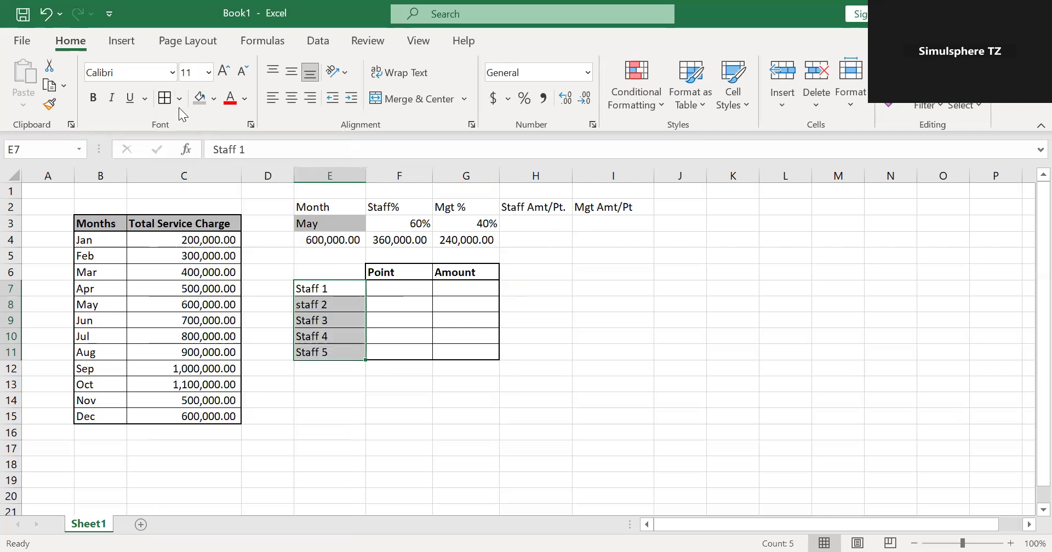
click(179, 100)
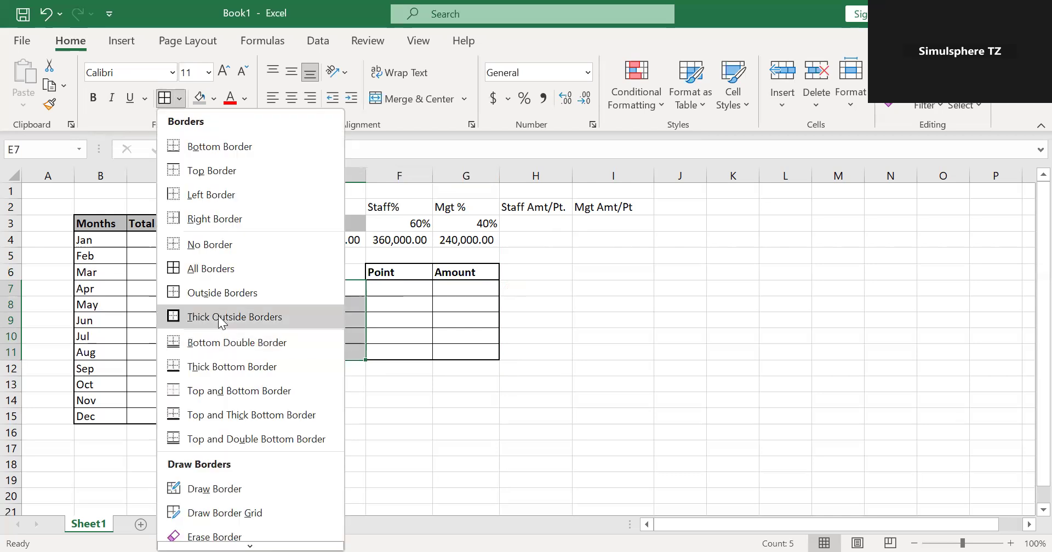
click(218, 316)
click(579, 323)
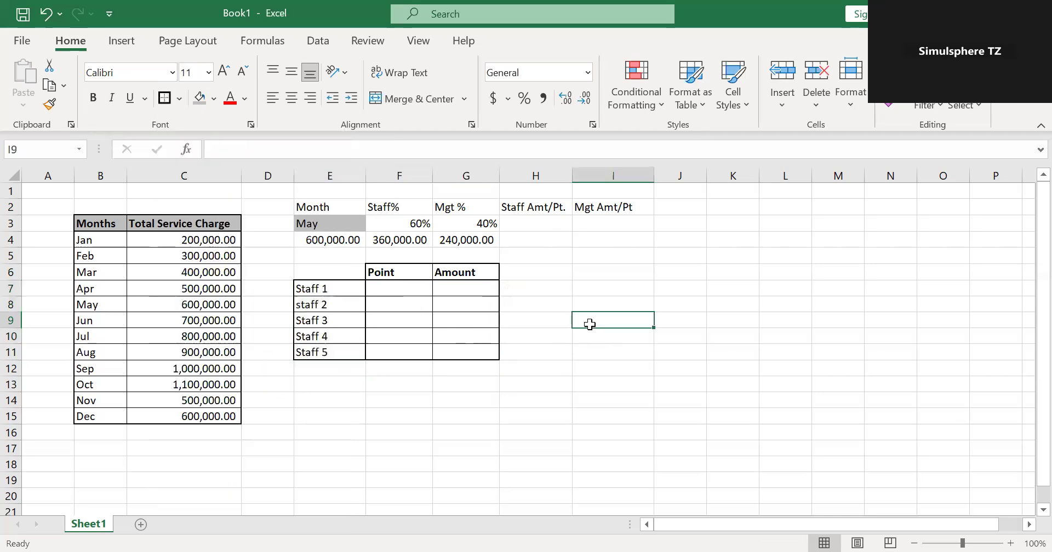
Enter the points 1, 1.5, 2, 2.5 and 3 for Staff 1 to Staff 5 in cells F7 to F11.
click(397, 291)
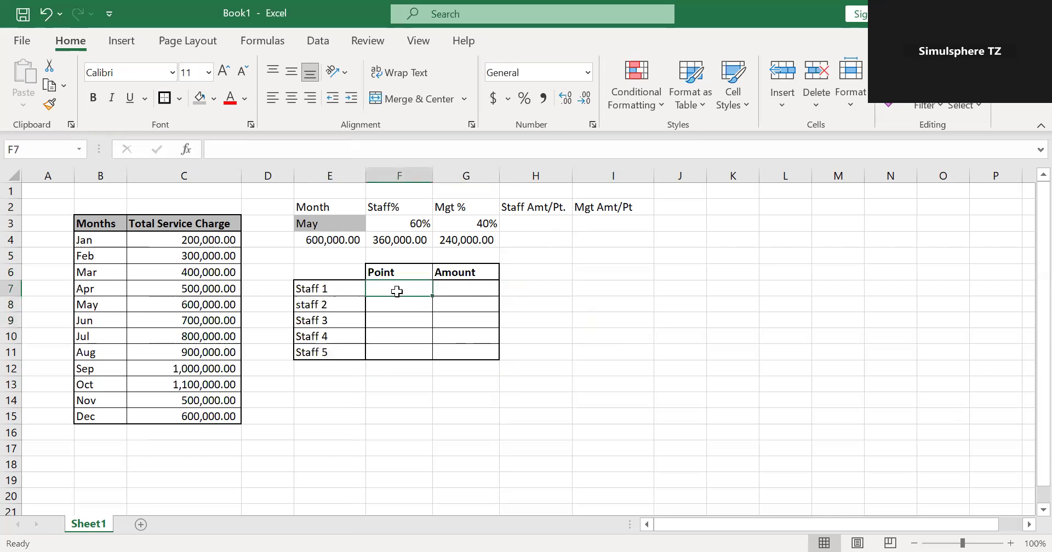
text(1)
click(398, 305)
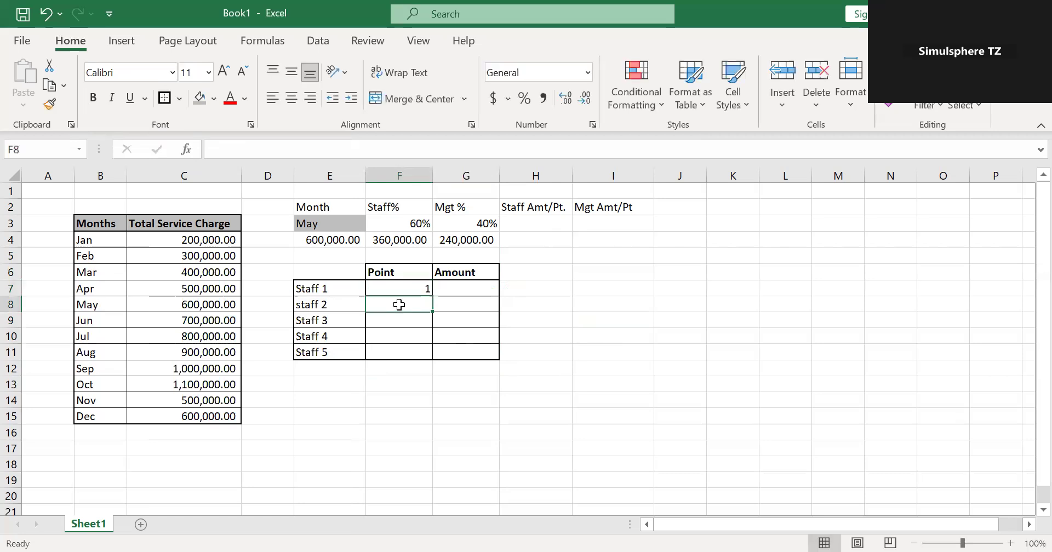
text(1.5)
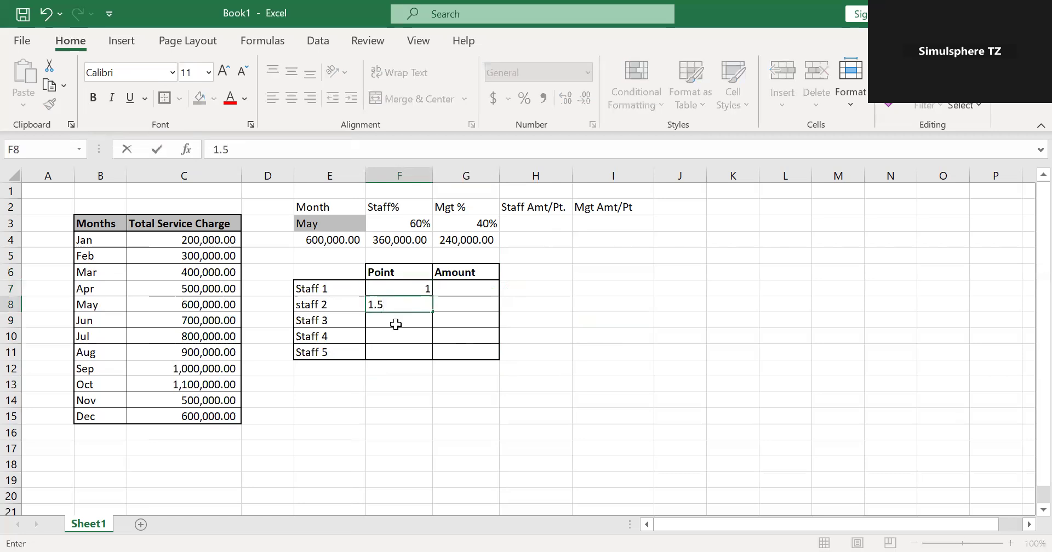
click(393, 314)
text(2)
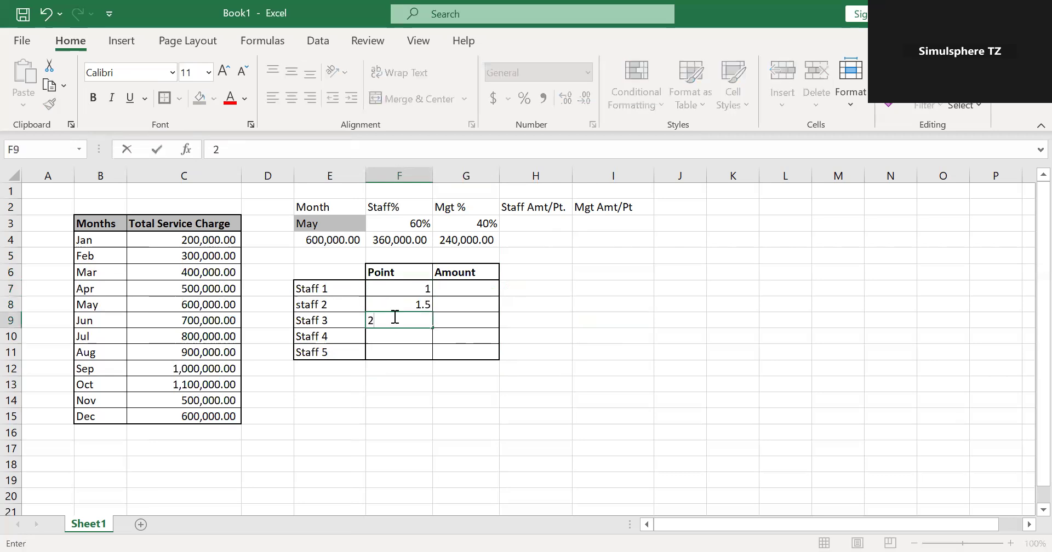
click(395, 341)
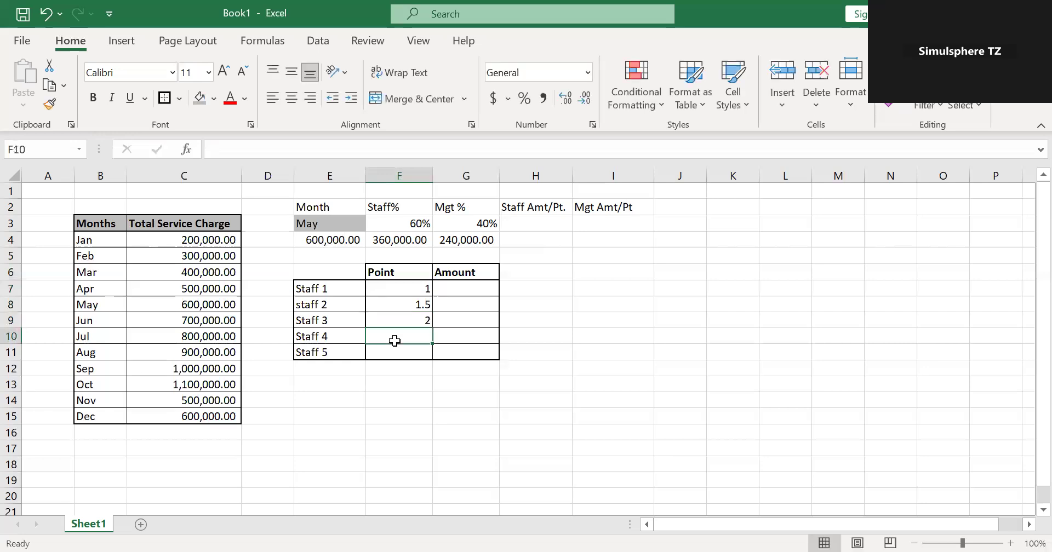
text(2.5)
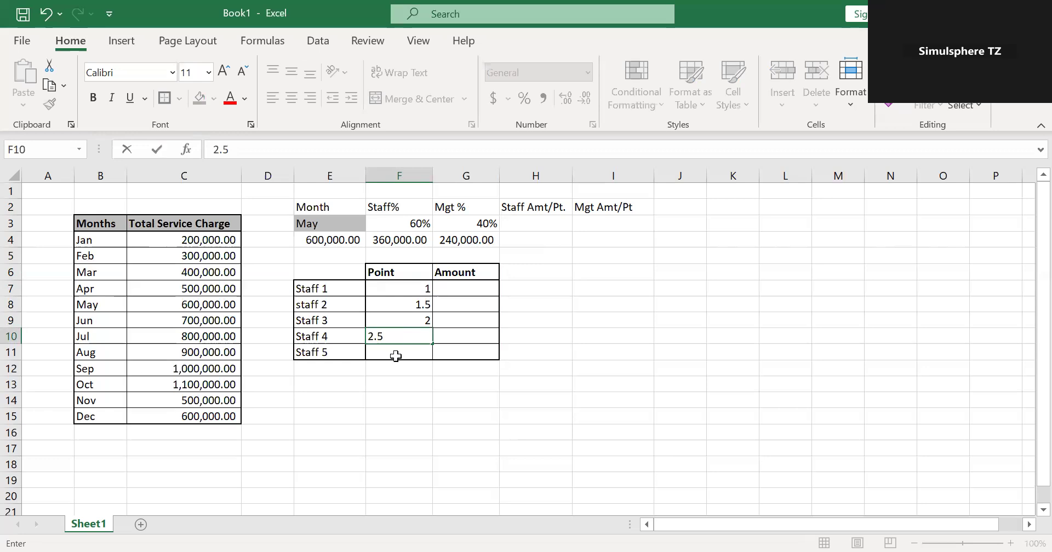
click(396, 356)
text(3)
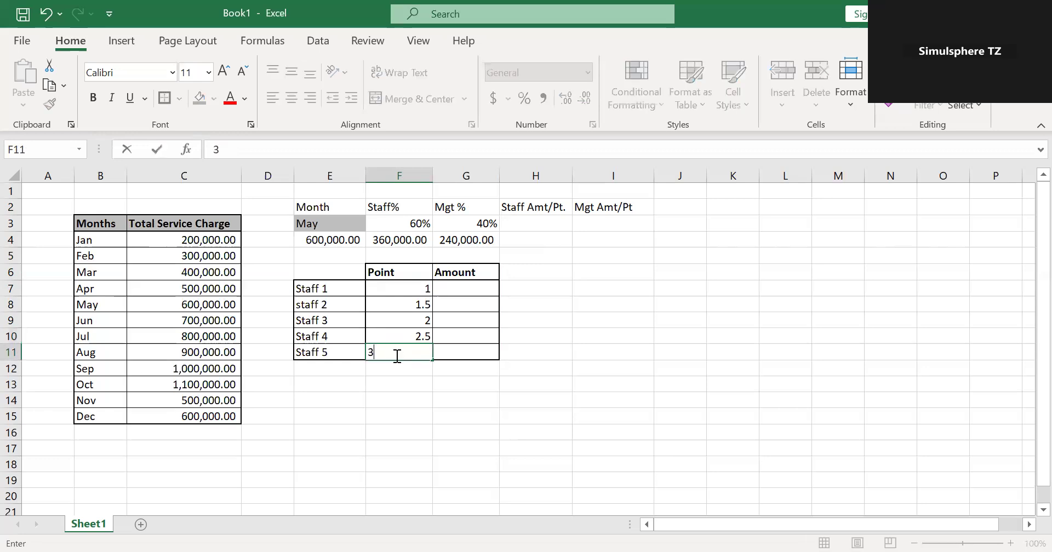
click(444, 397)
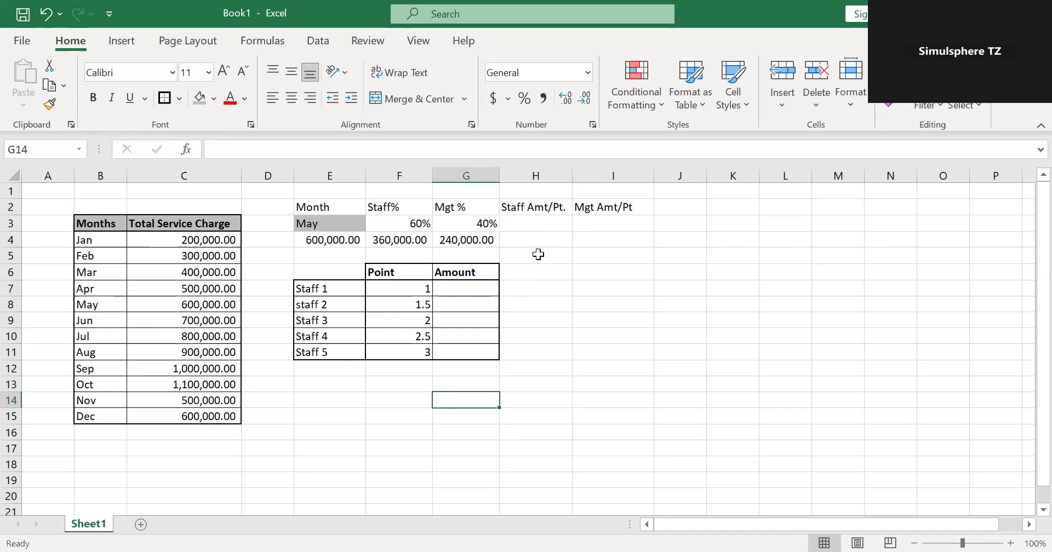
Total the staff points in cell H3 under Staff Amt/Pt. with the formula =SUM(F7:F11).
click(538, 225)
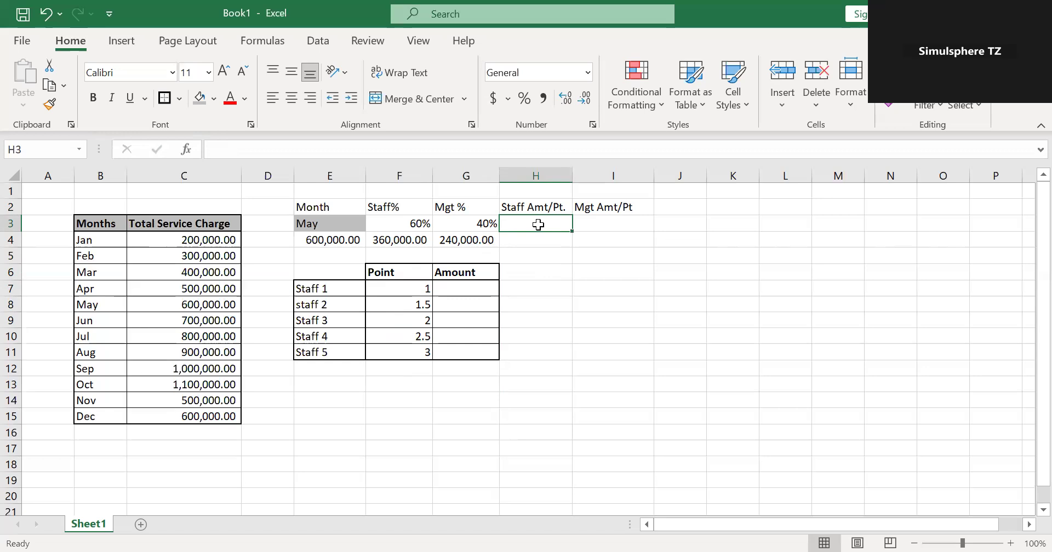
text(=)
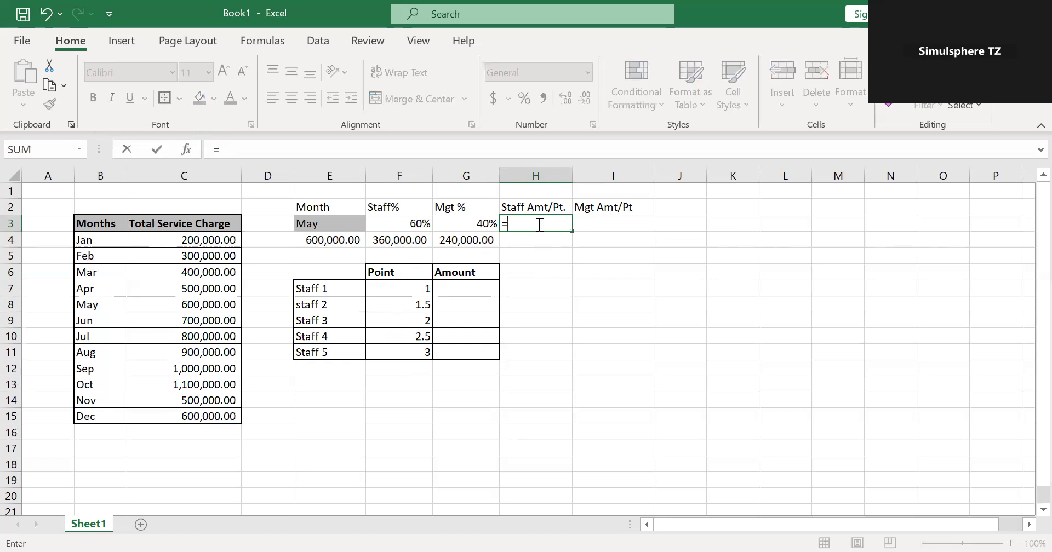
text(sum)
double_click(550, 239)
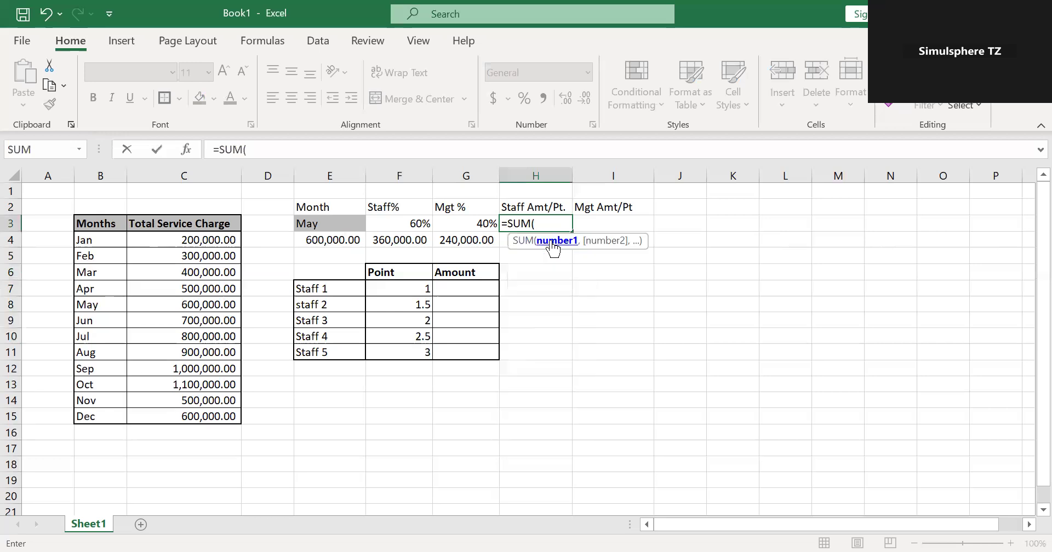
click(410, 289)
drag(407, 314, 405, 349)
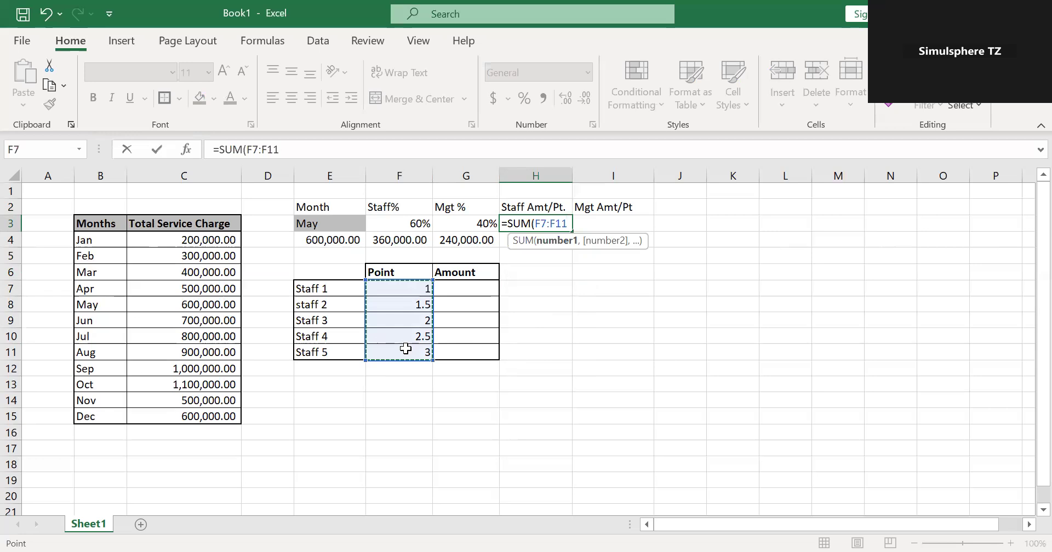
key(Return)
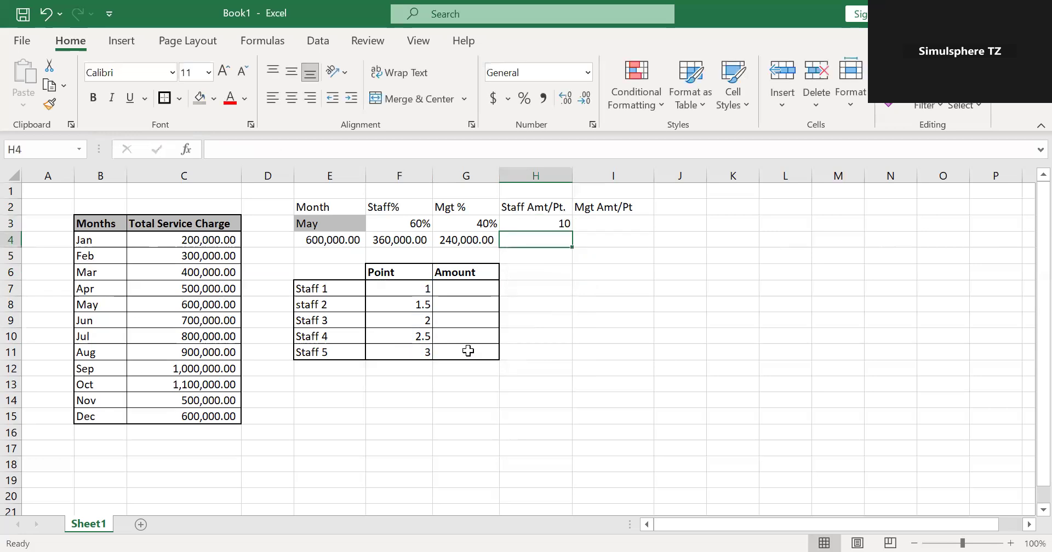
click(545, 227)
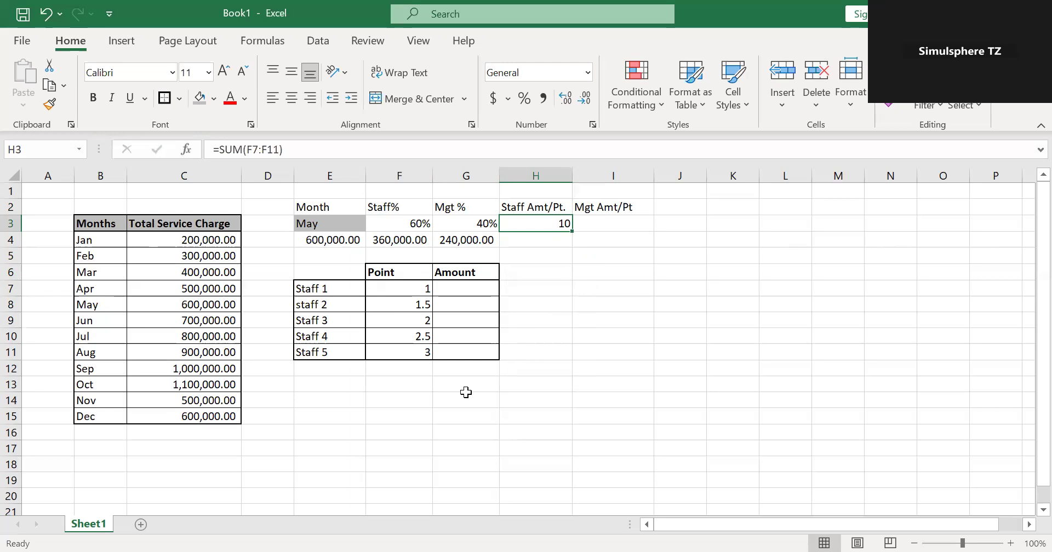
click(541, 240)
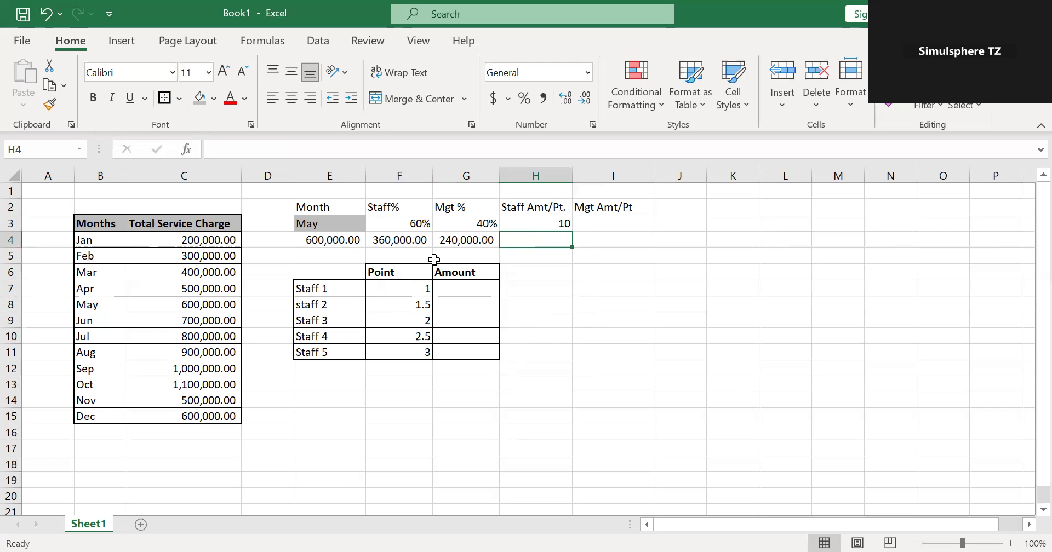
Copy the staff points table E6:G11 and paste the copy starting at cell E14.
drag(341, 273, 455, 354)
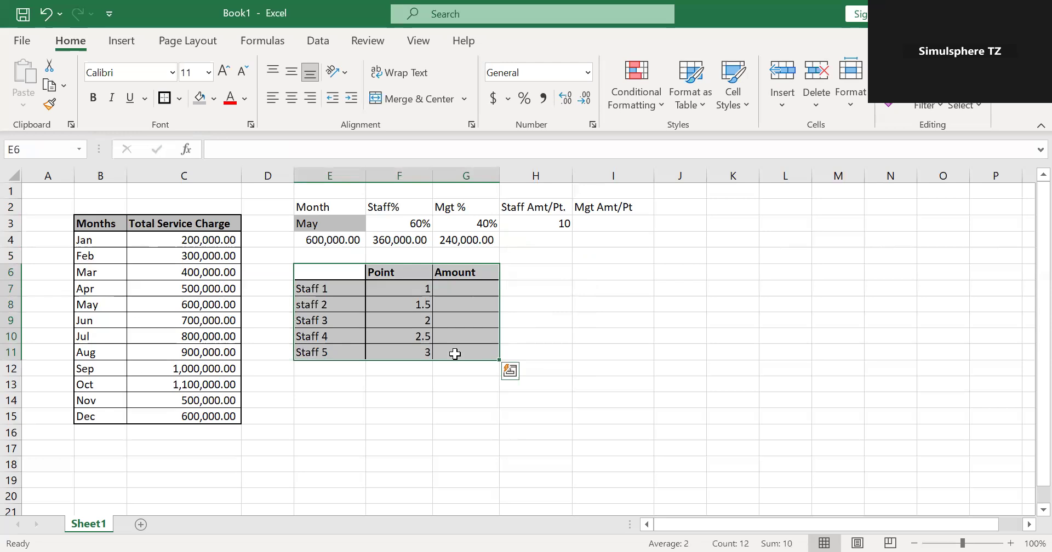
key(ctrl+c)
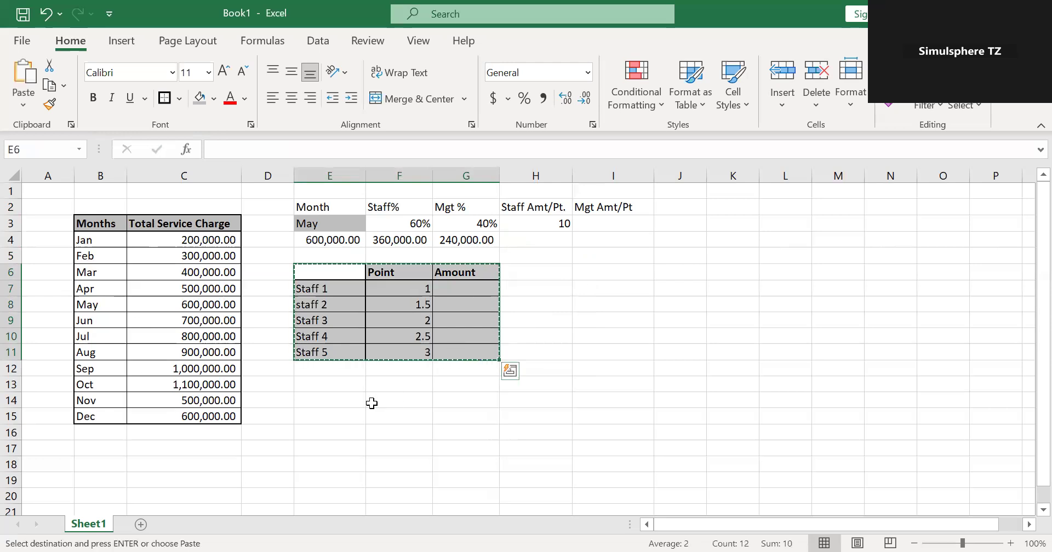
click(317, 399)
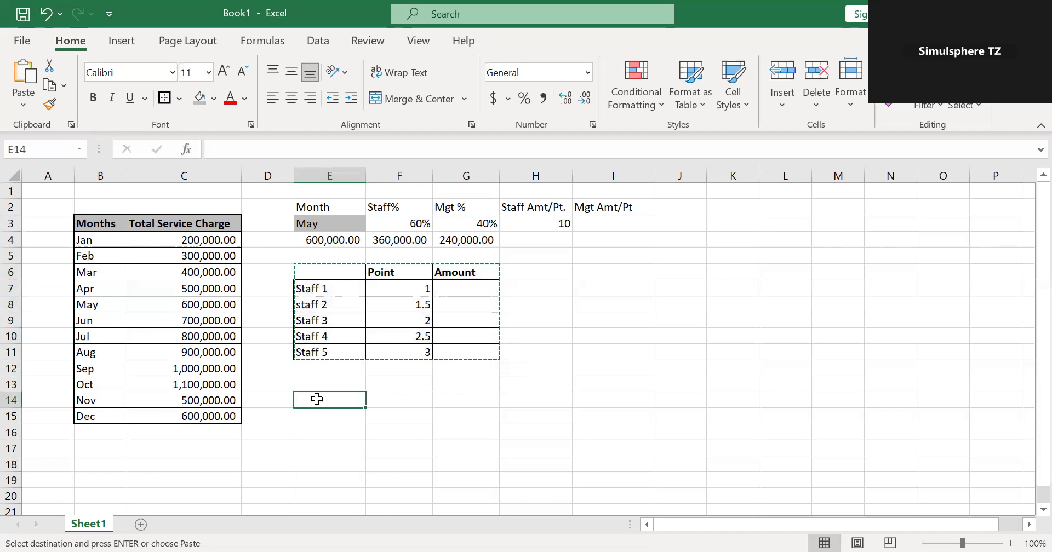
key(ctrl+v)
click(324, 418)
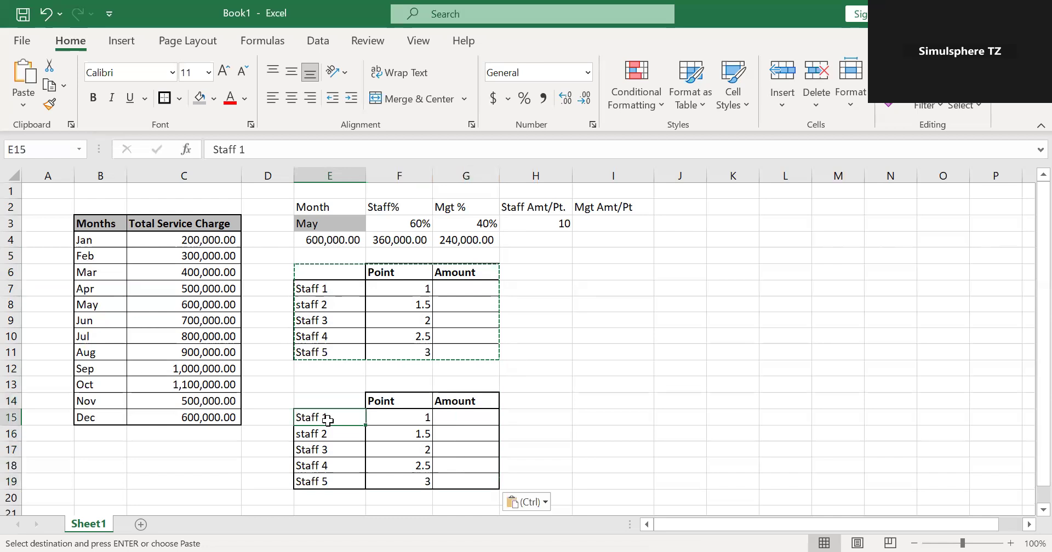
key(Escape)
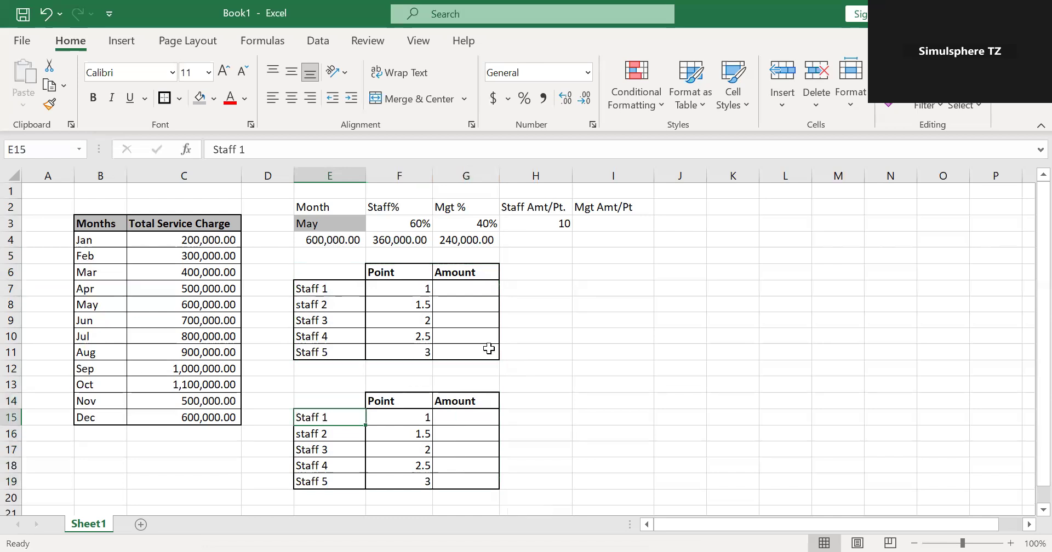
Relabel the copied table's rows as Mgt 1 and Mgt 2 in E15:E16, and fill the series down to Mgt 5 in E19.
click(416, 449)
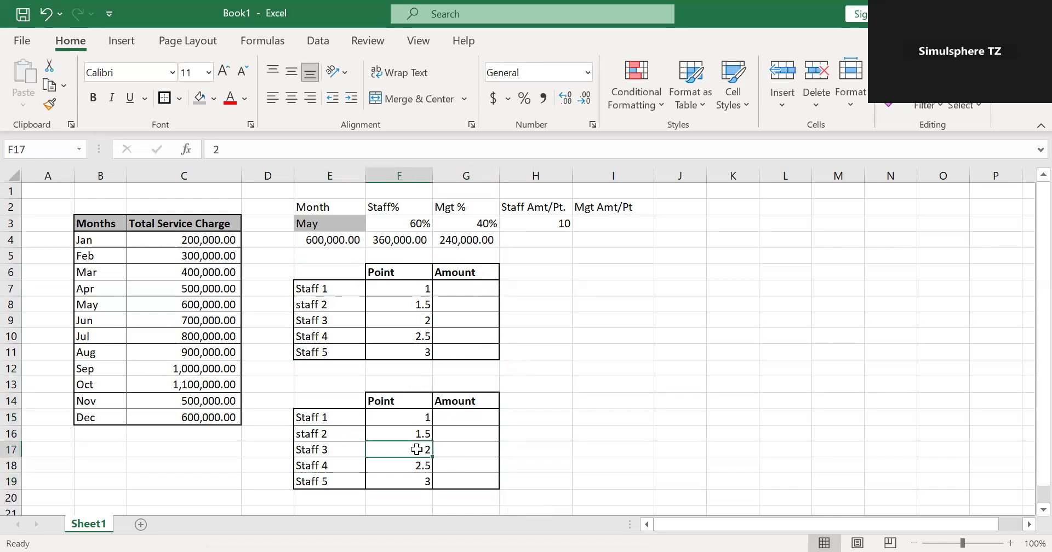
click(338, 420)
text(Mgt 1)
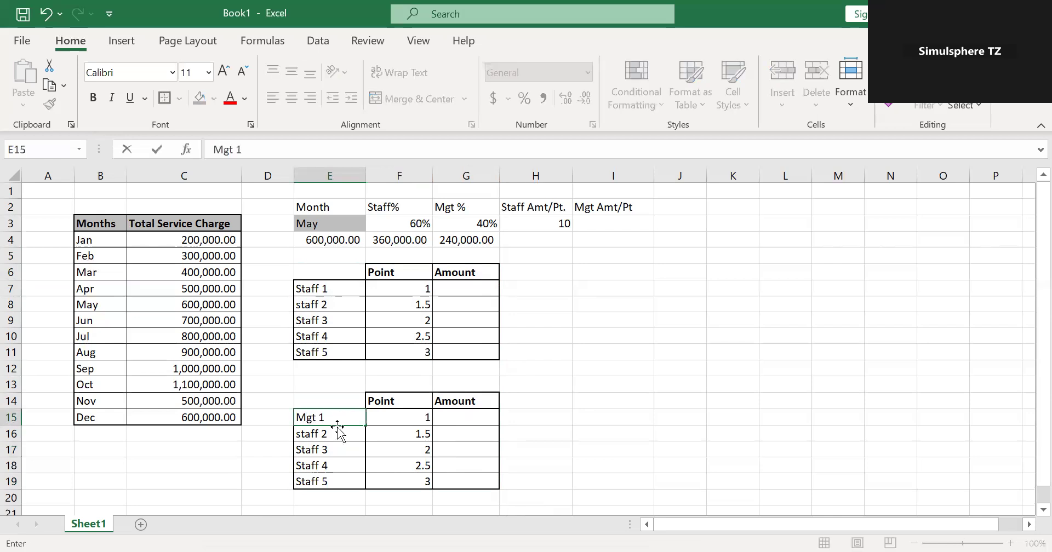
click(335, 434)
text(Mgt 2)
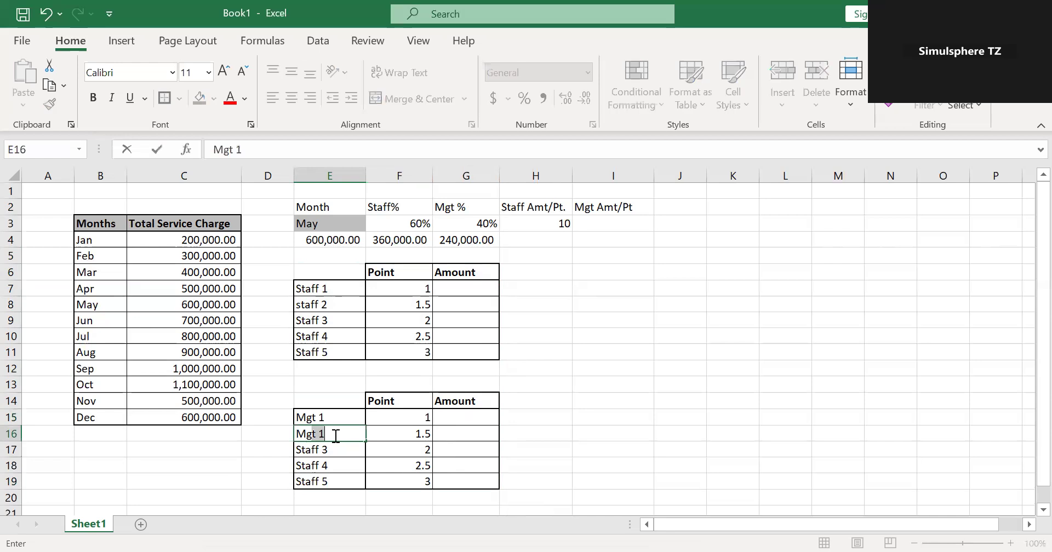
drag(327, 419, 329, 436)
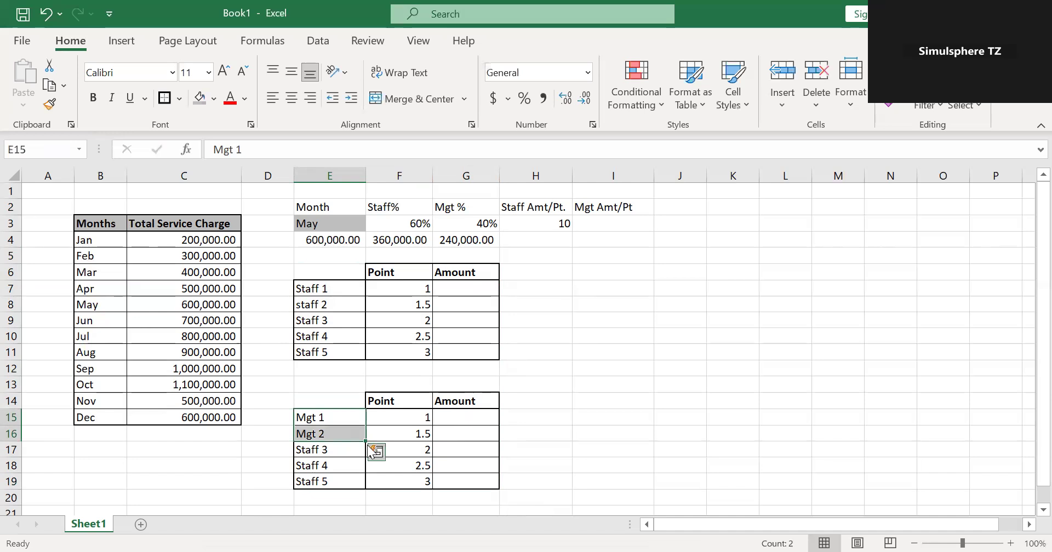
drag(364, 443, 351, 491)
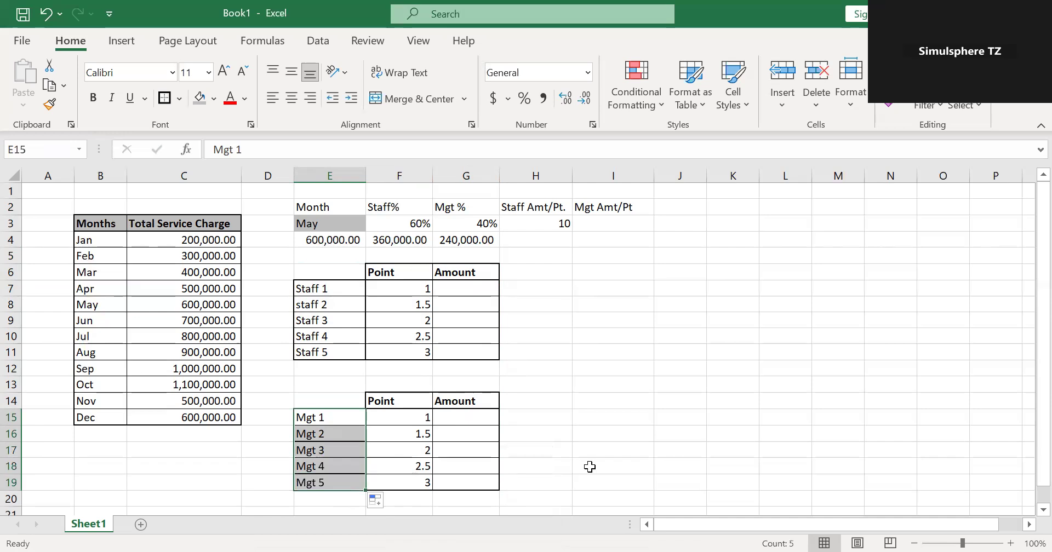
click(589, 465)
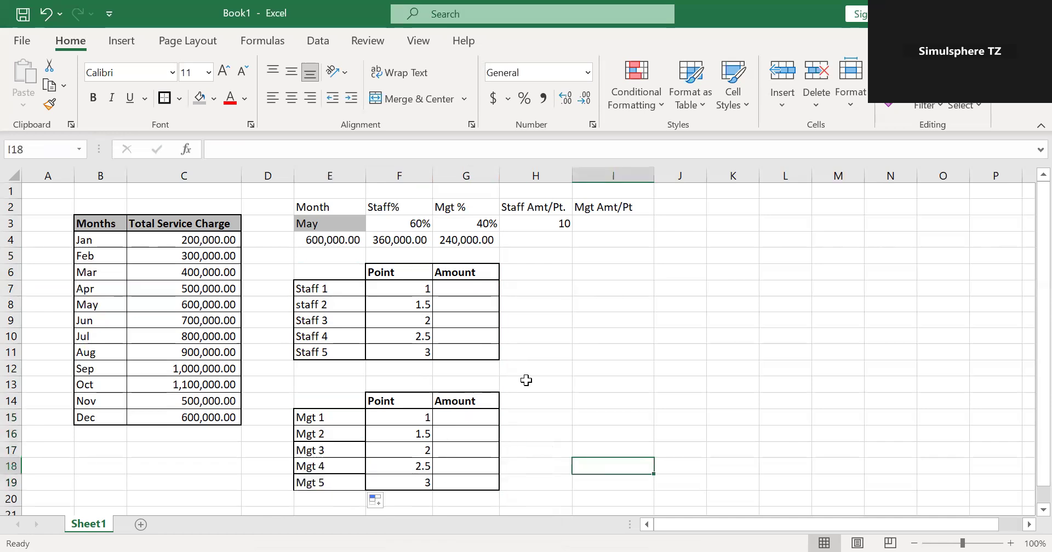
Total the management points in cell I3 under Mgt Amt/Pt with the formula =SUM(F15:F19).
click(615, 225)
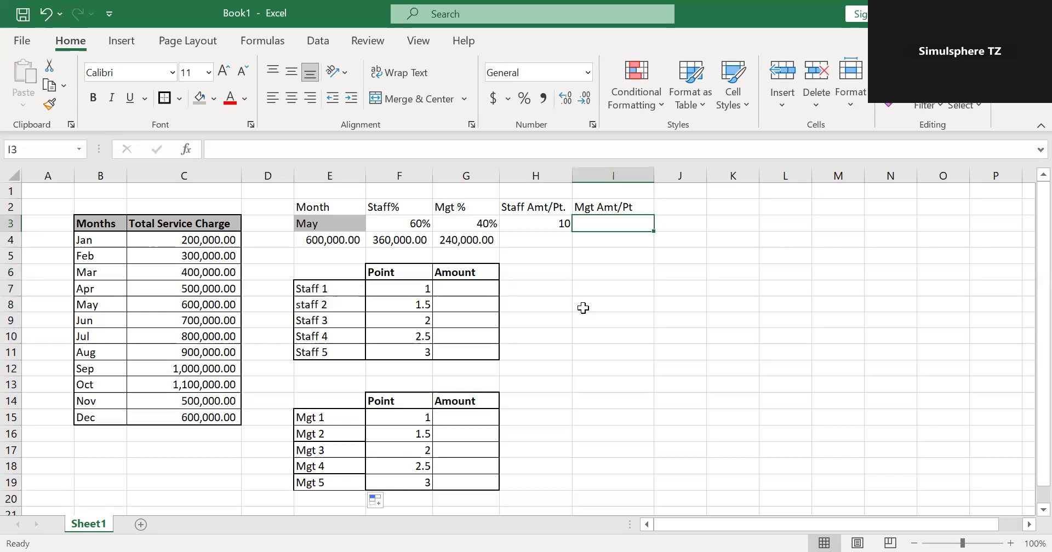
text(=)
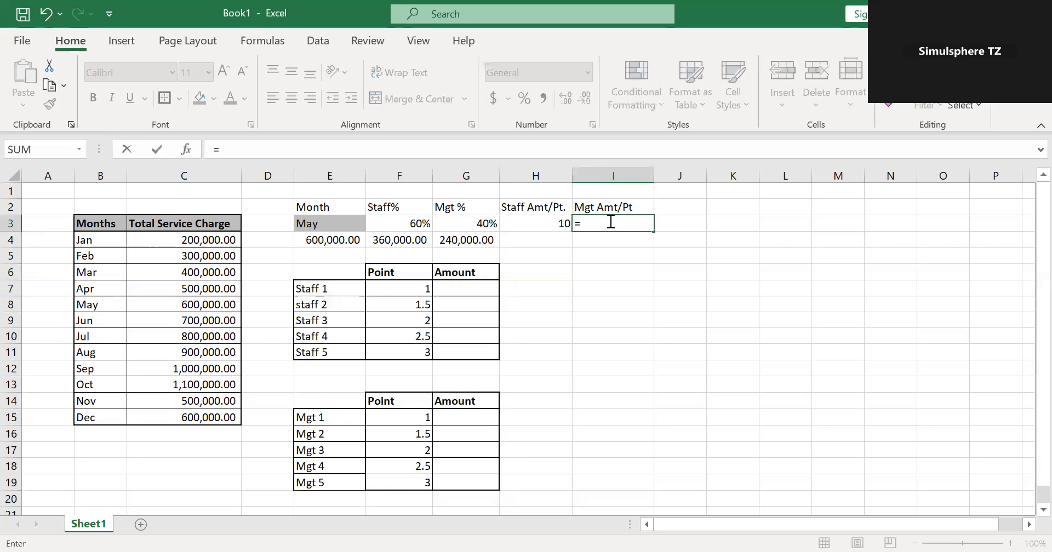
text(sum)
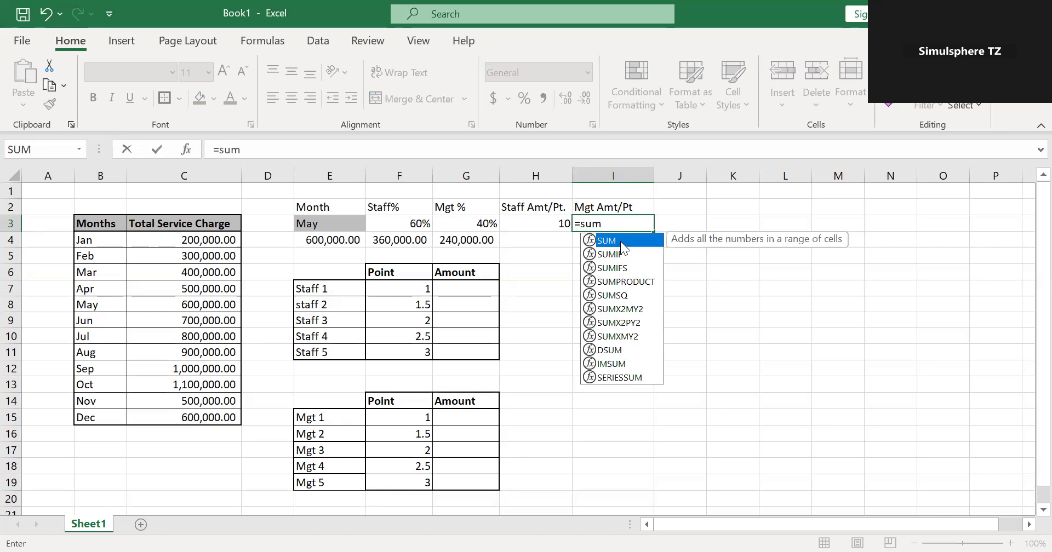
key(Tab)
click(414, 417)
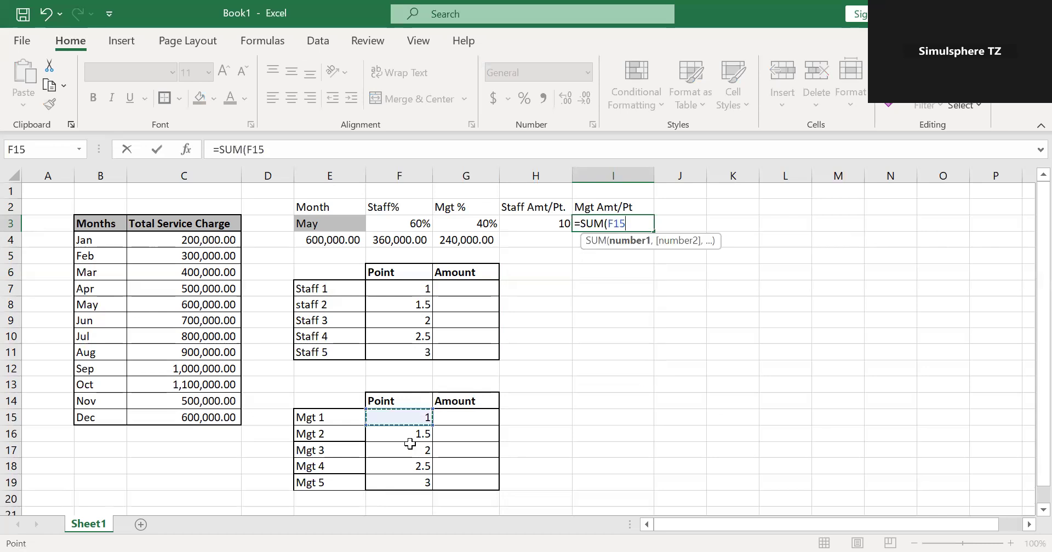
shift+click(408, 482)
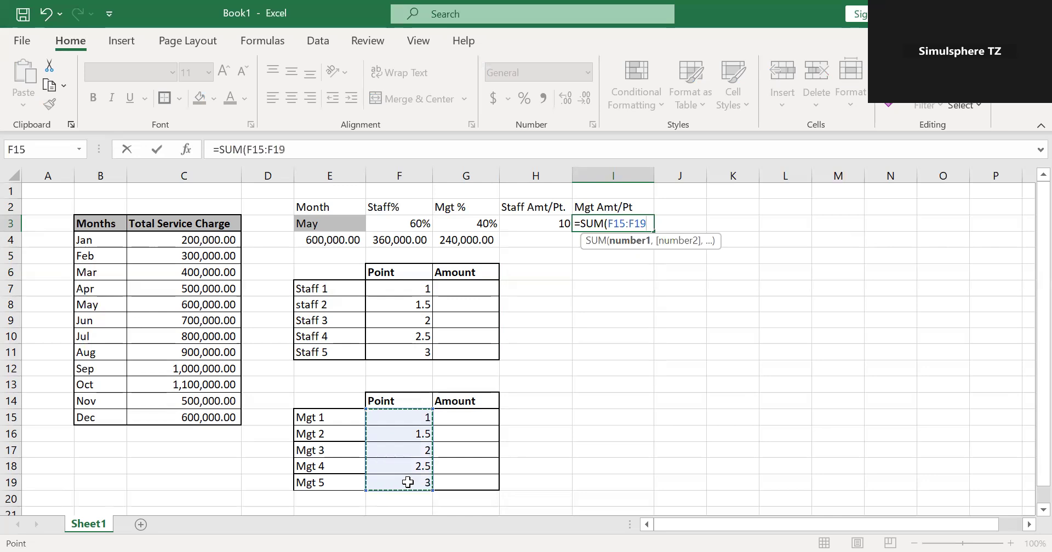
key(Return)
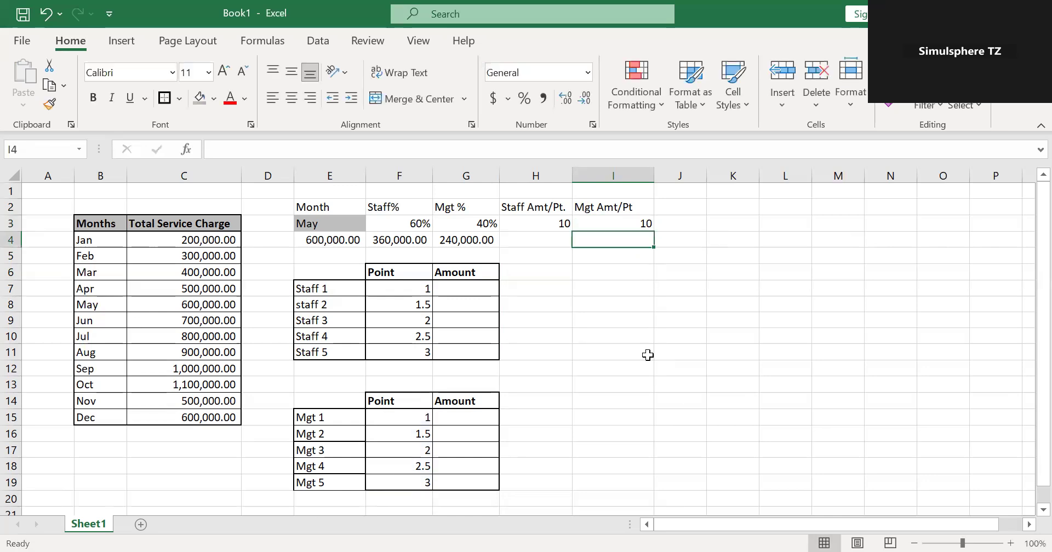
click(550, 223)
click(626, 222)
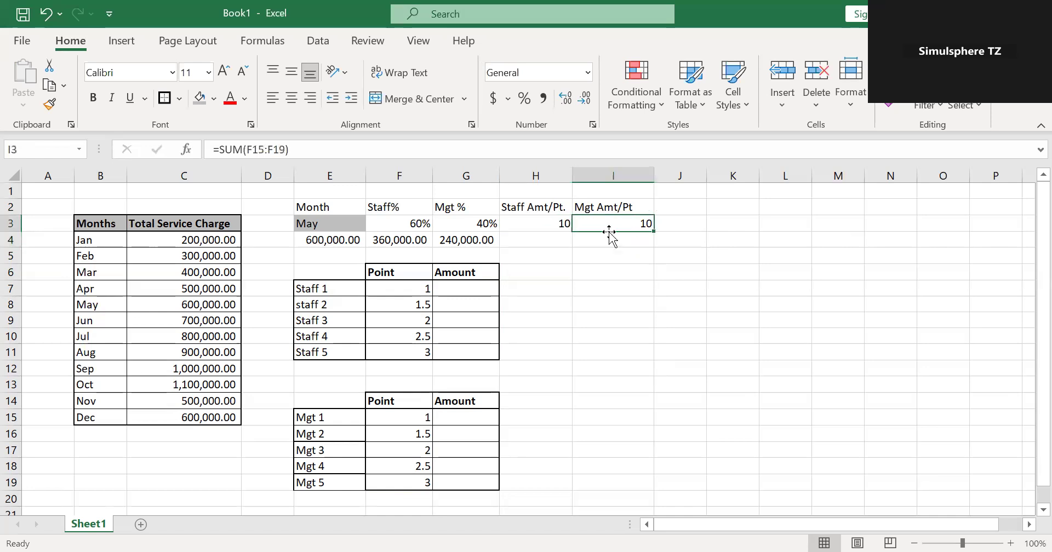
Calculate the staff amount per point in cell H4 with the formula =F4/H3.
click(547, 240)
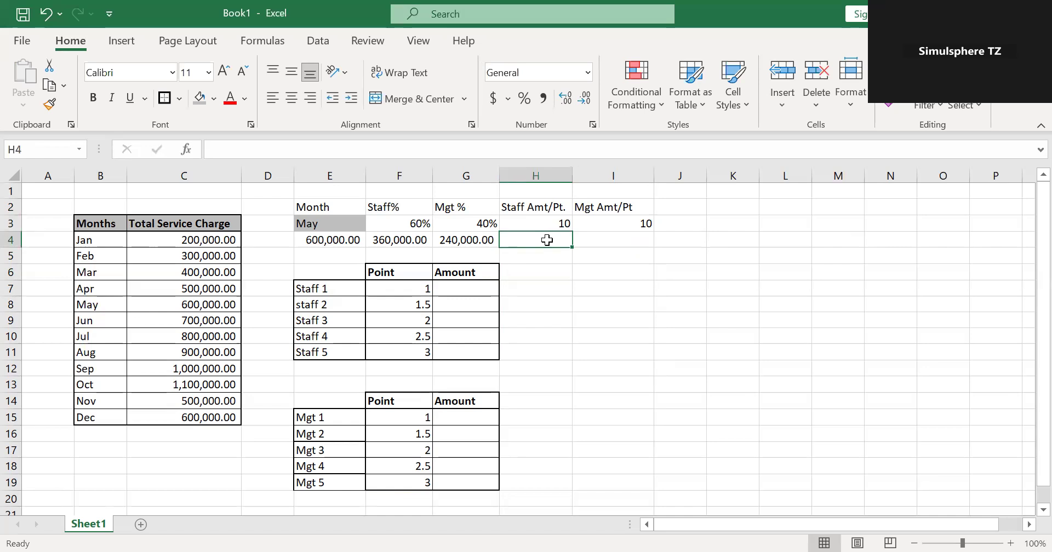
text(=)
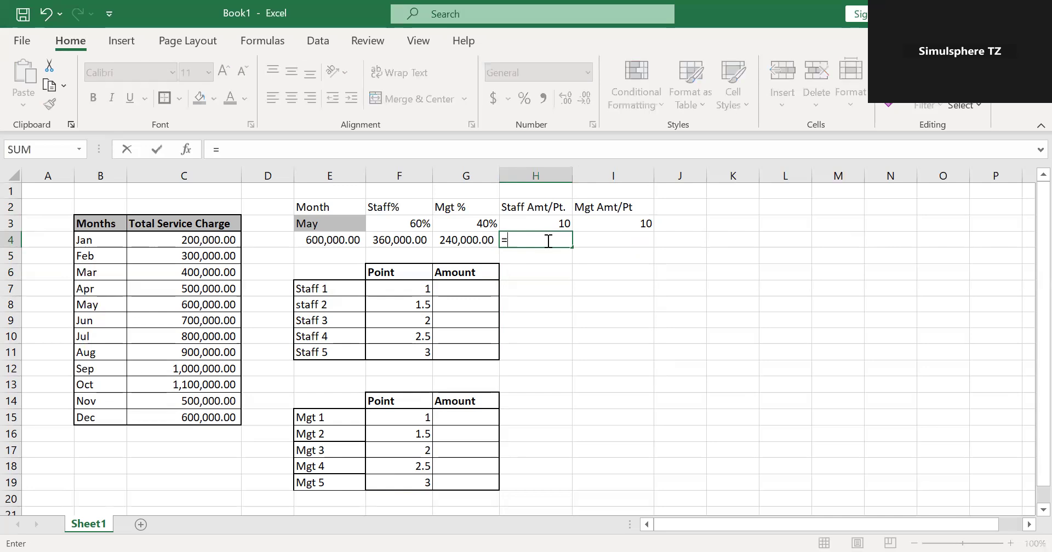
click(405, 244)
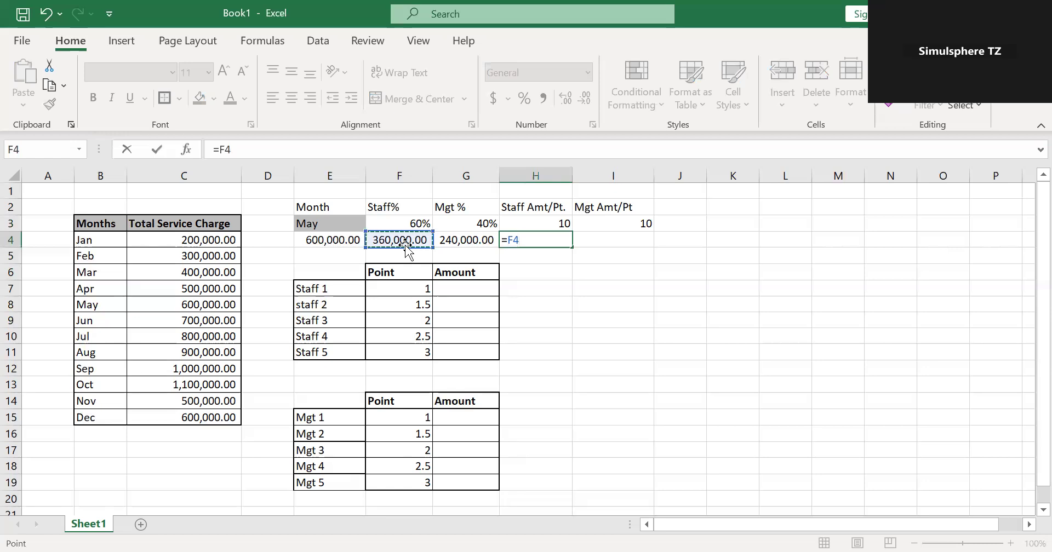
text(/)
click(525, 220)
key(Return)
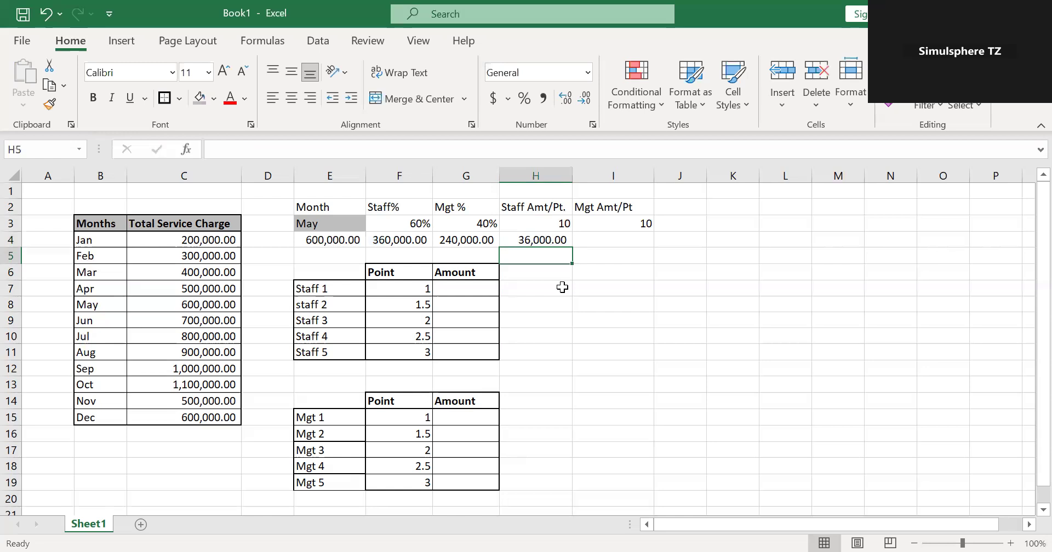
Calculate the management amount per point in cell I4 with the formula =G4/I3.
click(469, 289)
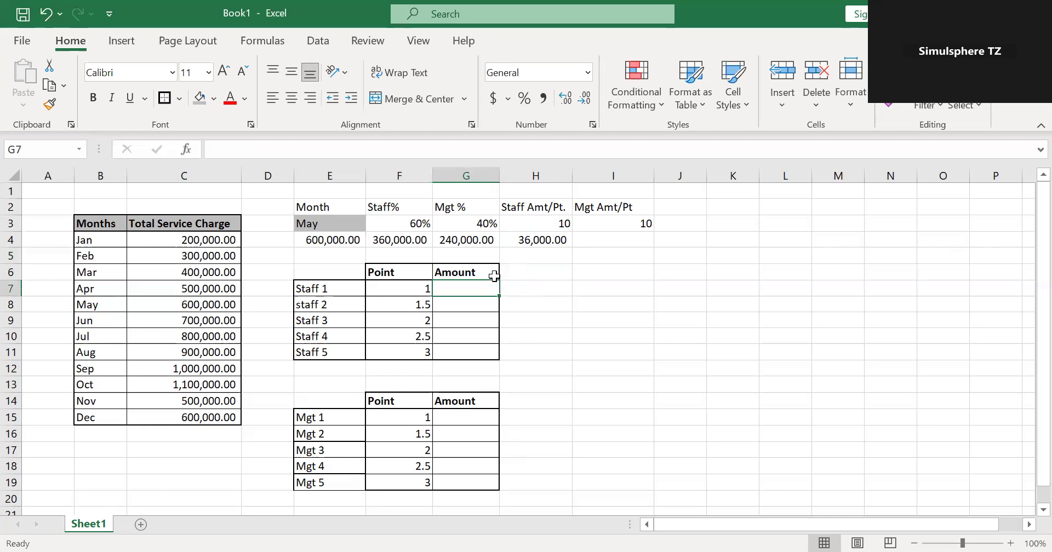
click(556, 241)
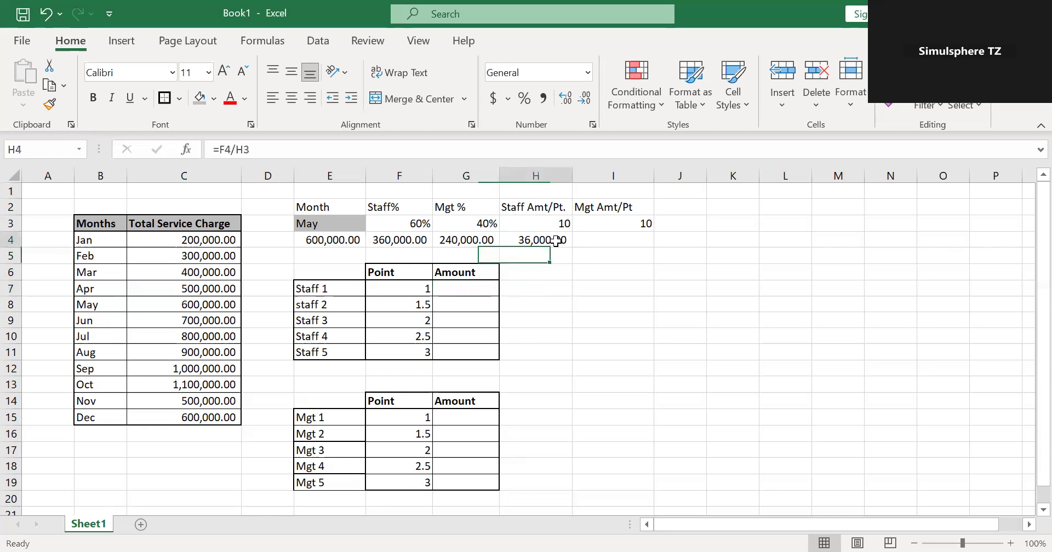
click(619, 238)
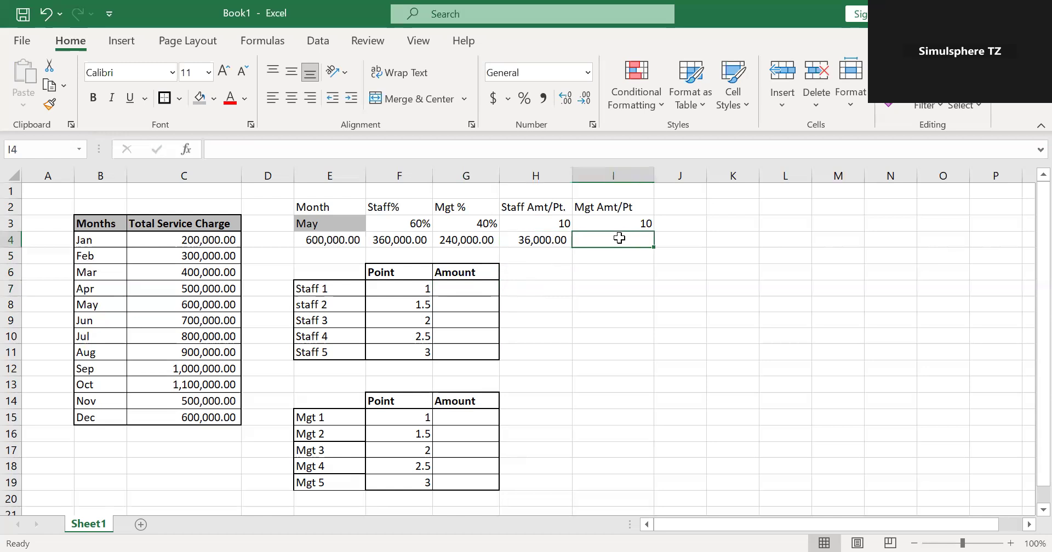
text(=)
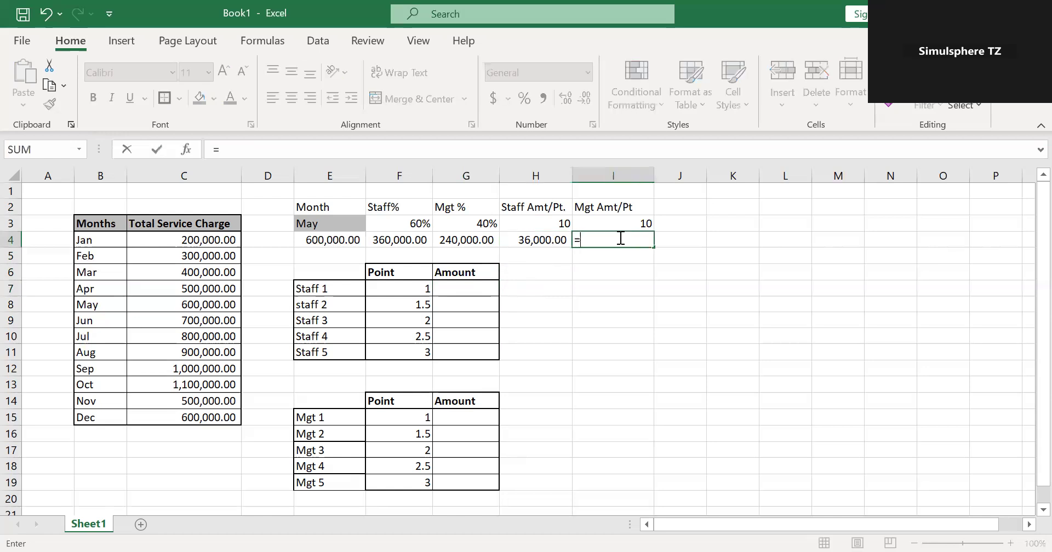
click(457, 239)
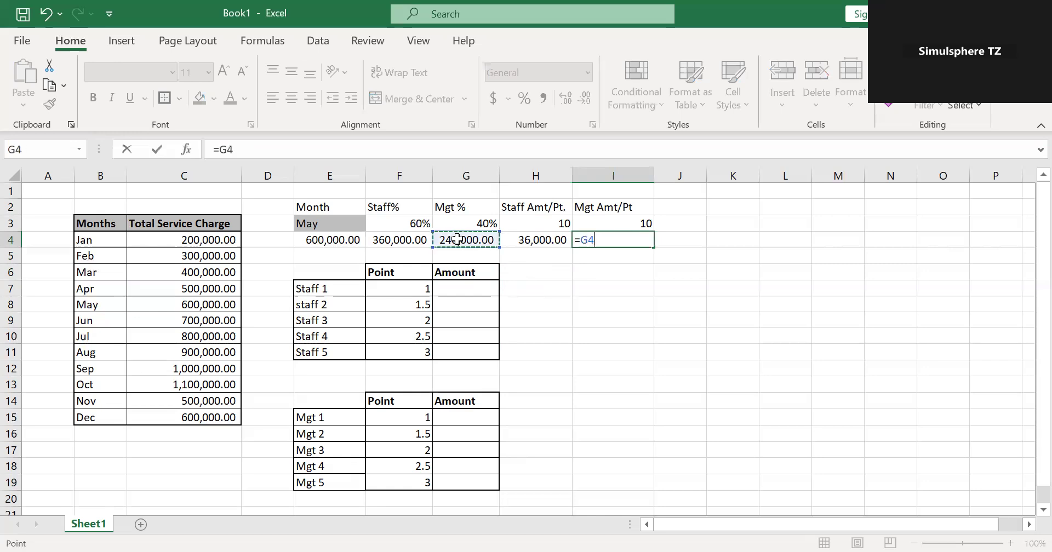
text(/)
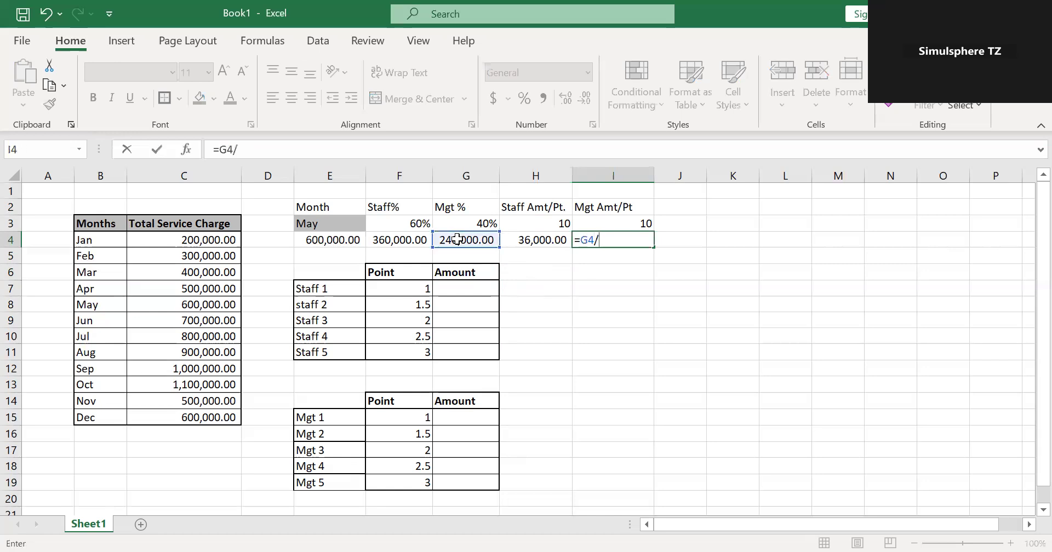
click(617, 225)
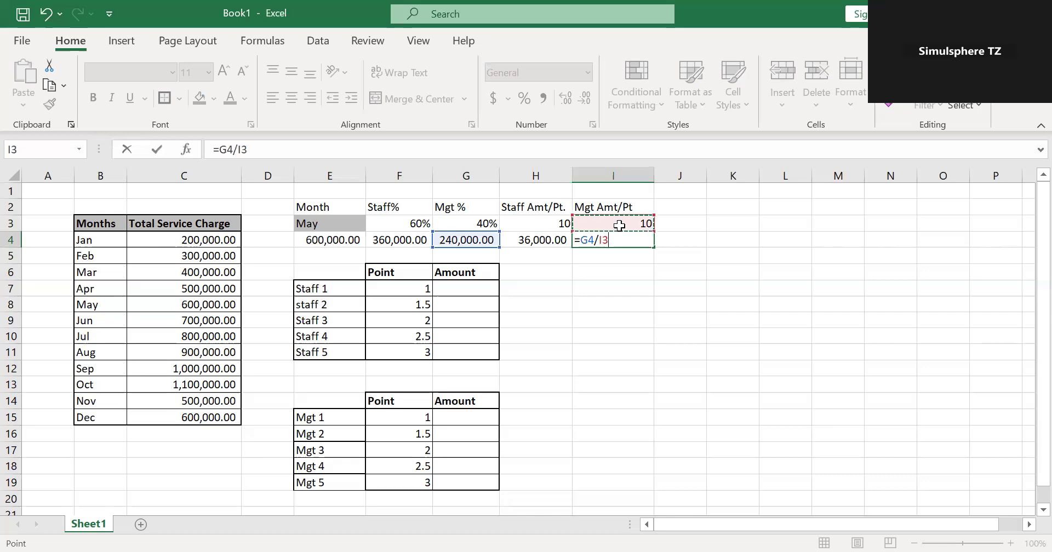
key(Return)
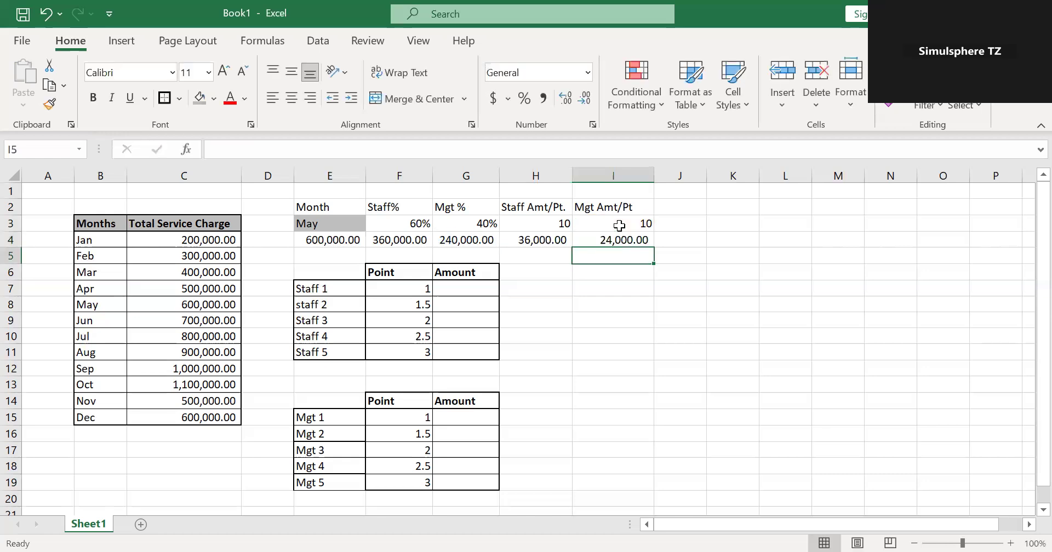
click(701, 289)
click(606, 238)
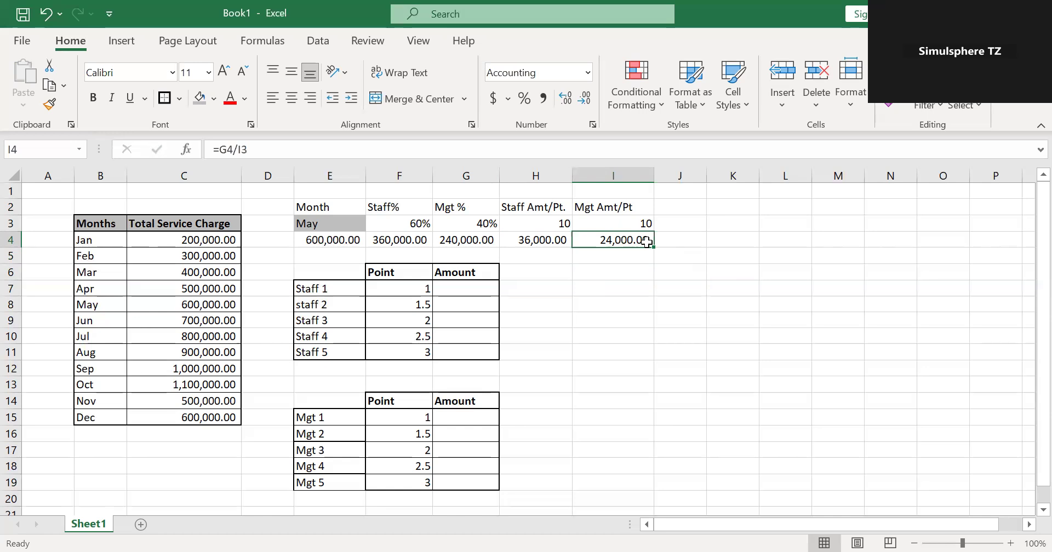
click(622, 278)
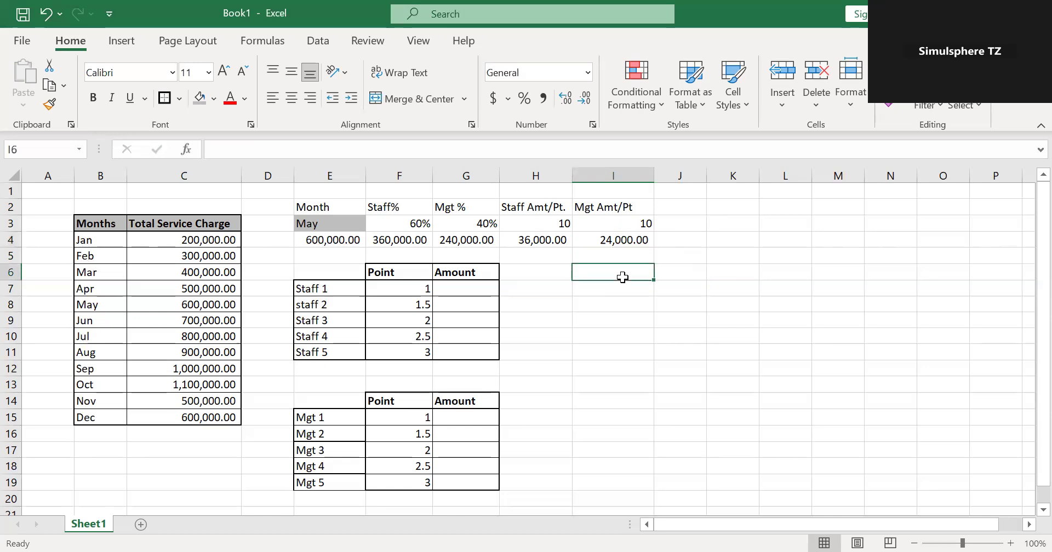
Change the month in cell E3's dropdown to Jul.
click(347, 225)
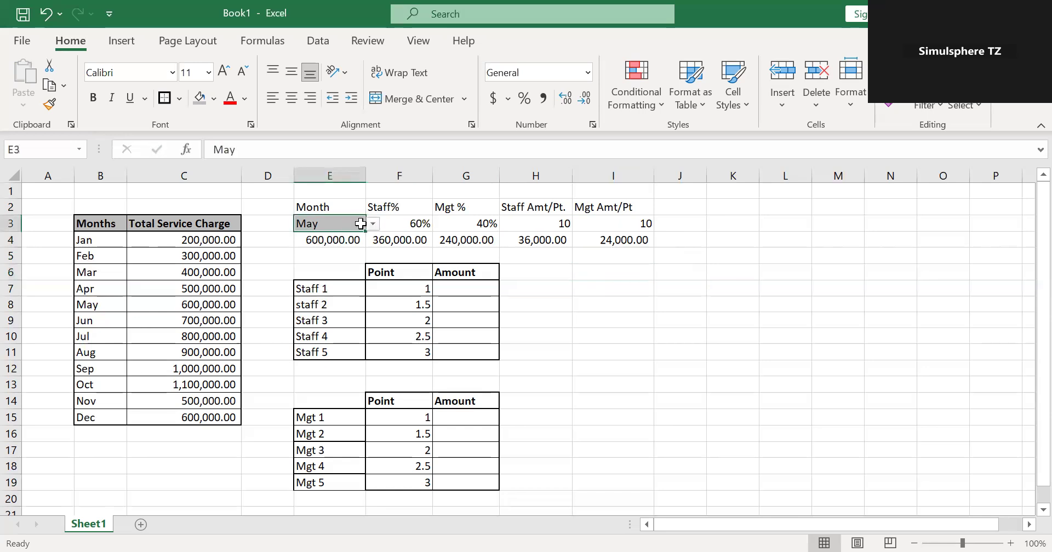
click(370, 223)
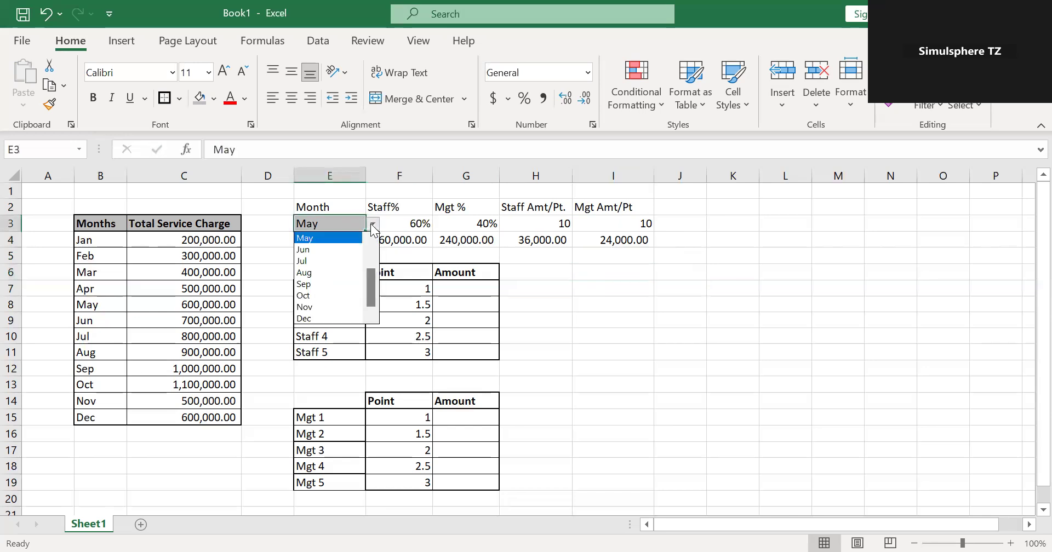
click(343, 261)
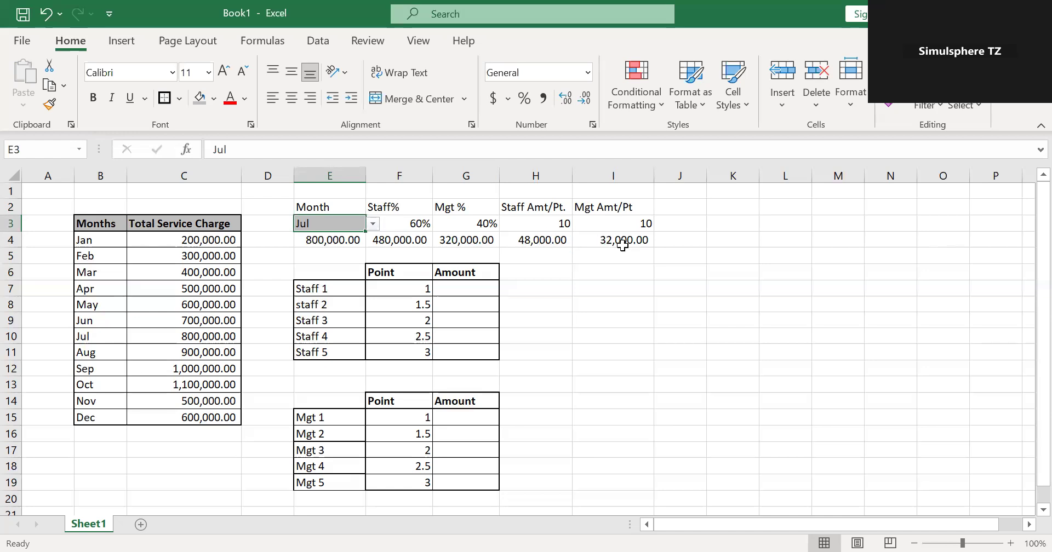
Calculate Staff 1's amount in G7 as points times the staff amount per point, with the formula =F7*H4.
click(453, 288)
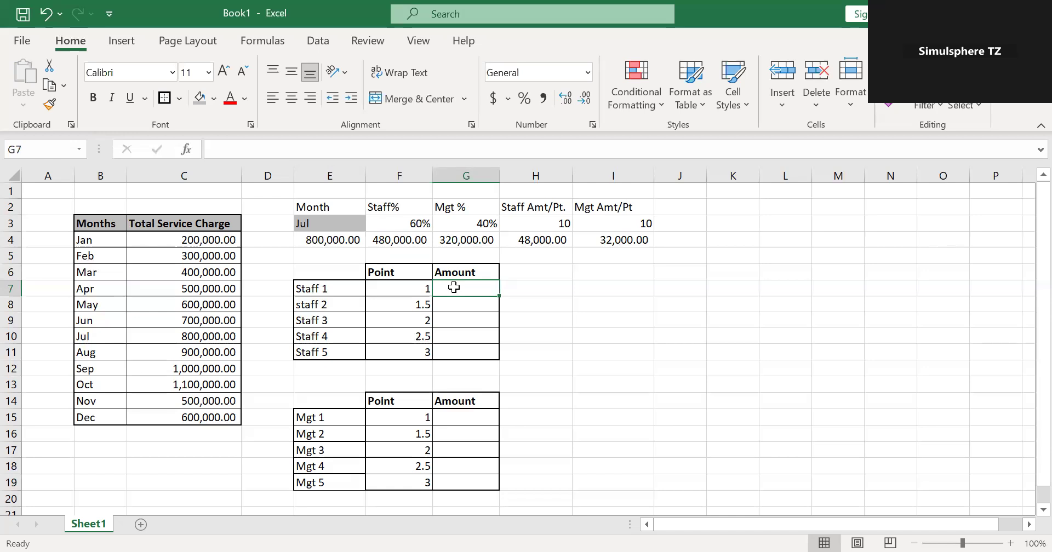
text(=)
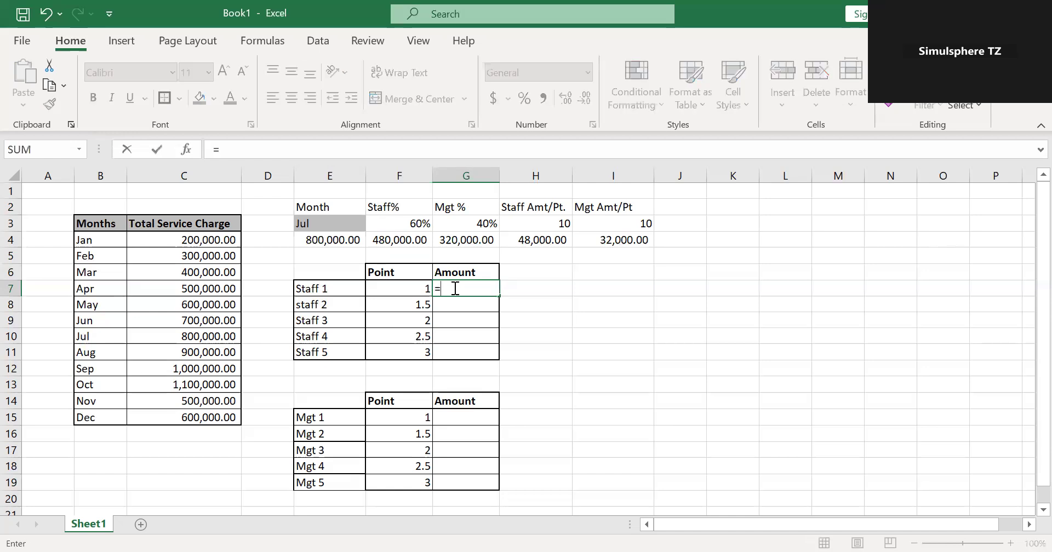
click(391, 292)
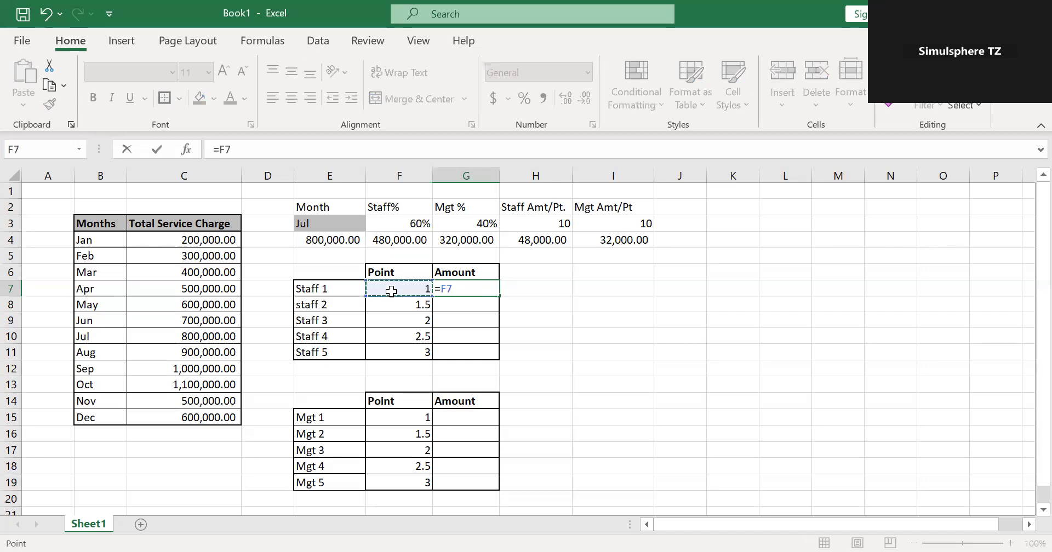
text(*)
click(537, 239)
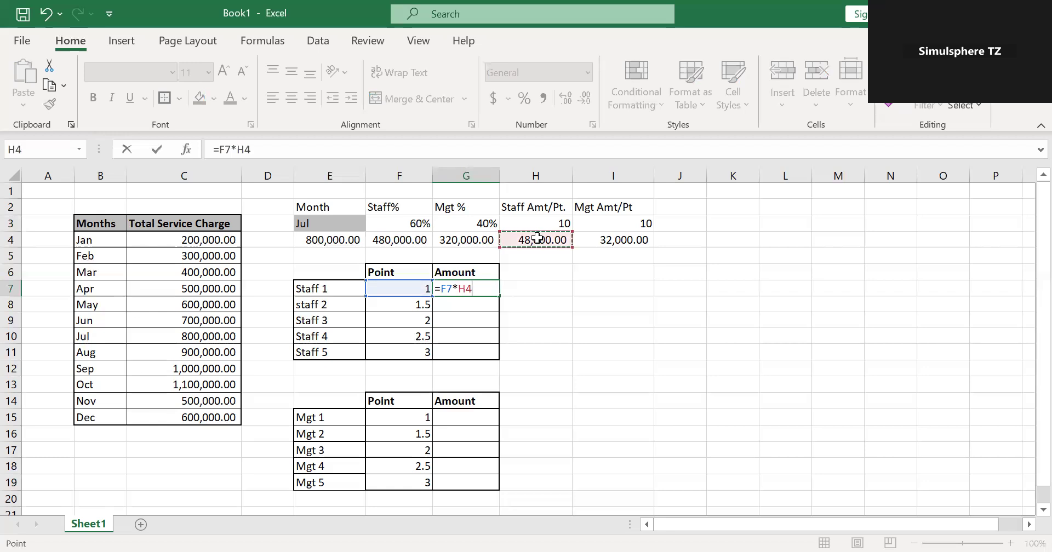
key(Return)
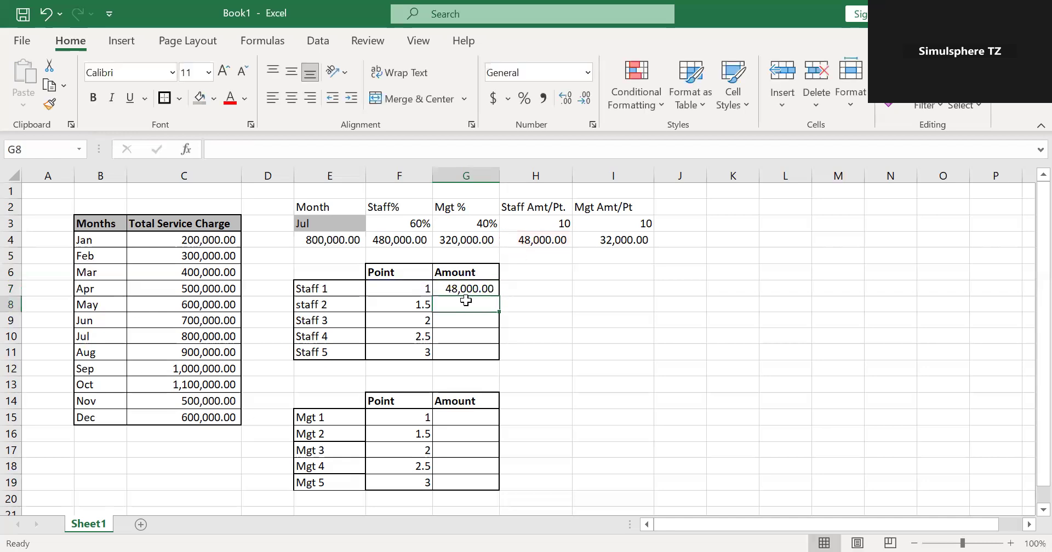
Calculate staff 2's amount in G8 by multiplying the points in F8 by the staff rate in H4.
text(=)
click(385, 304)
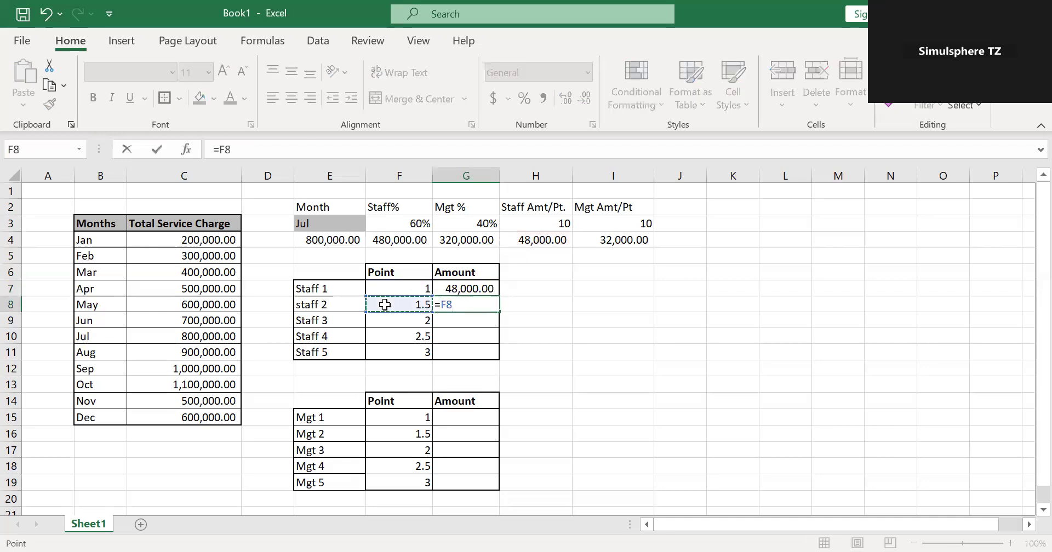
text(*)
click(556, 237)
key(Return)
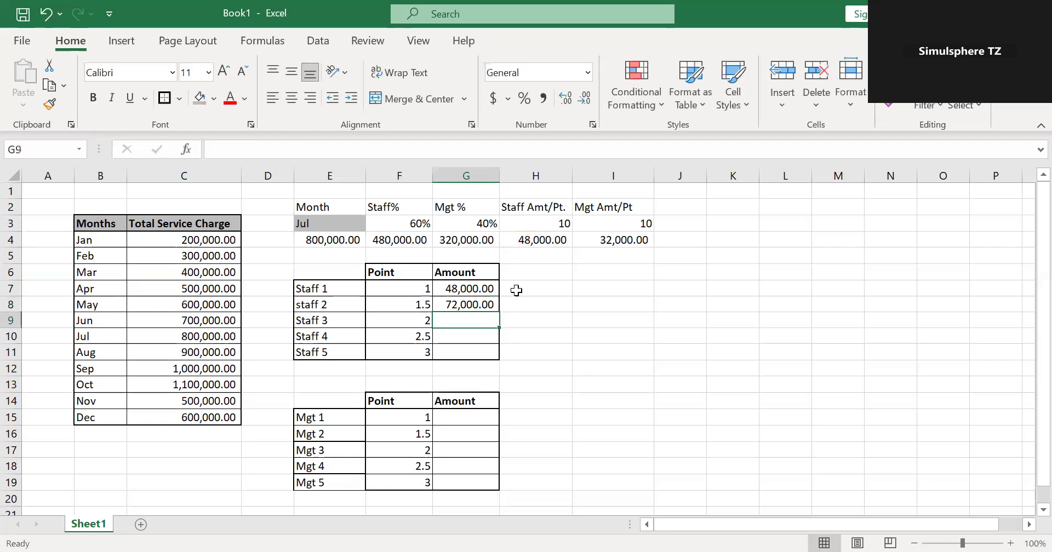
Enter the formula =F9*H4 in G9 for Staff 3's amount.
text(=)
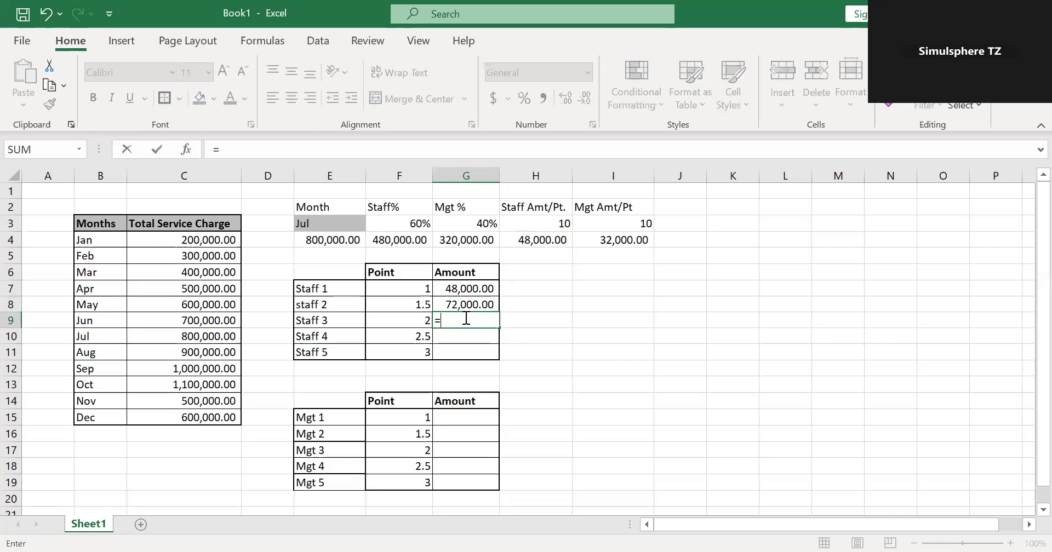
click(403, 325)
text(*)
click(528, 245)
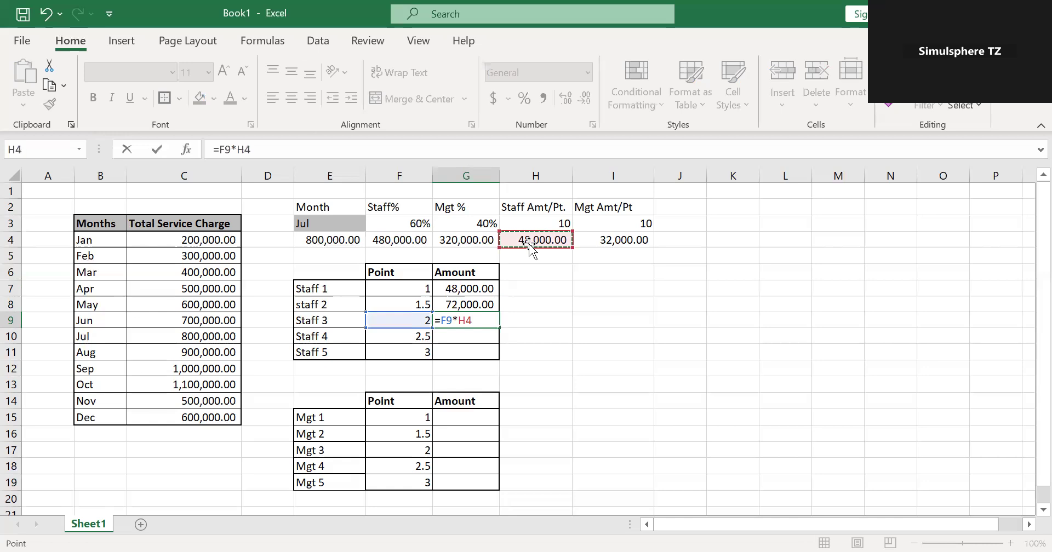
key(Return)
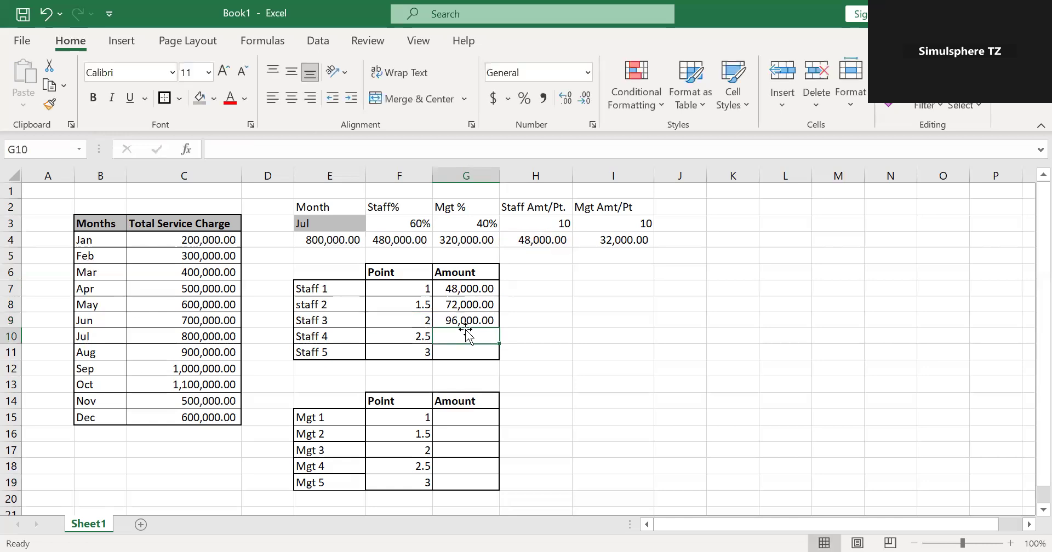
Enter the formula =F10*H4 in G10 for Staff 4's amount.
text(=)
click(400, 342)
text(*)
click(535, 236)
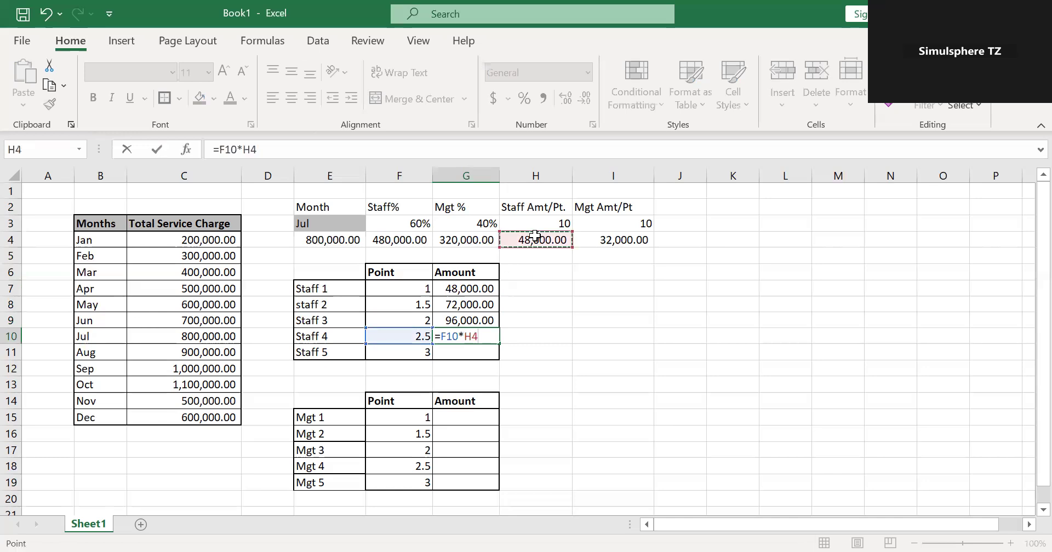
key(Return)
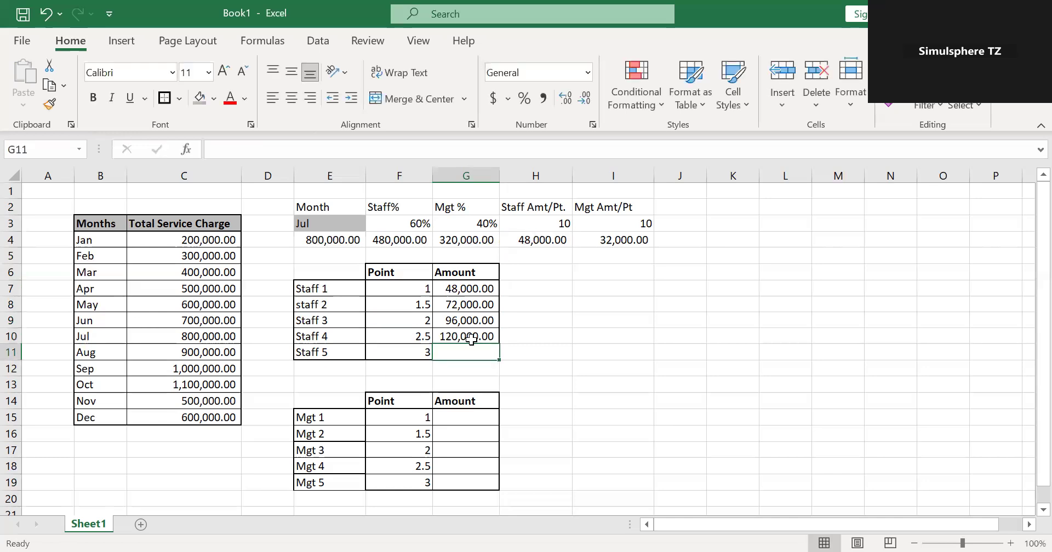
Enter the formula =F11*H4 in G11 for Staff 5's amount.
text(=)
click(402, 351)
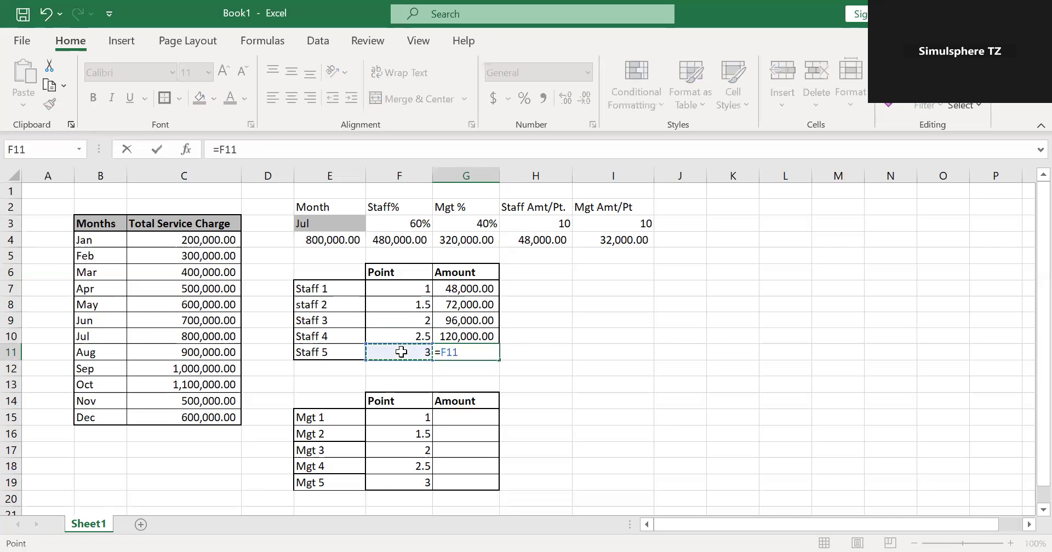
text(*)
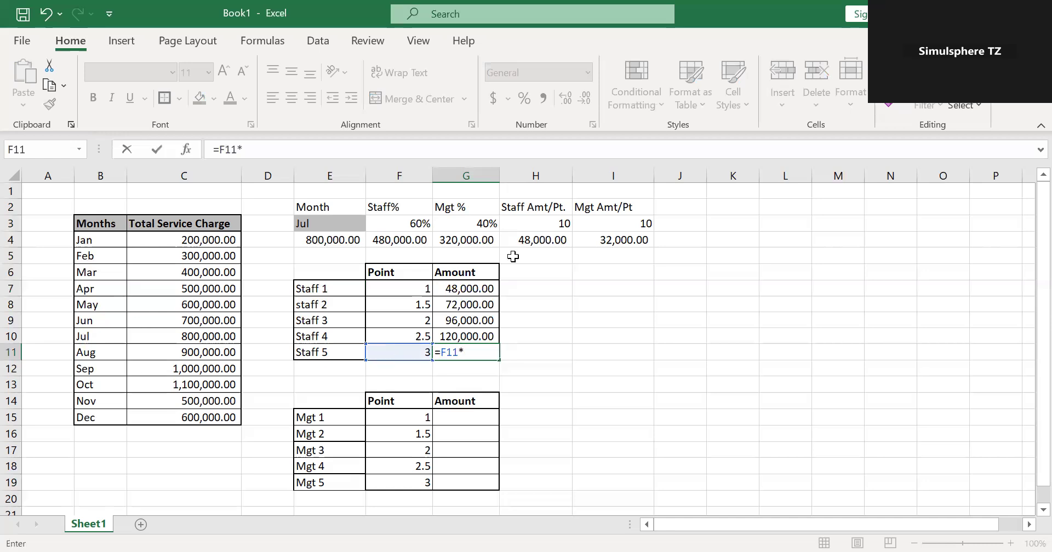
click(540, 241)
key(Return)
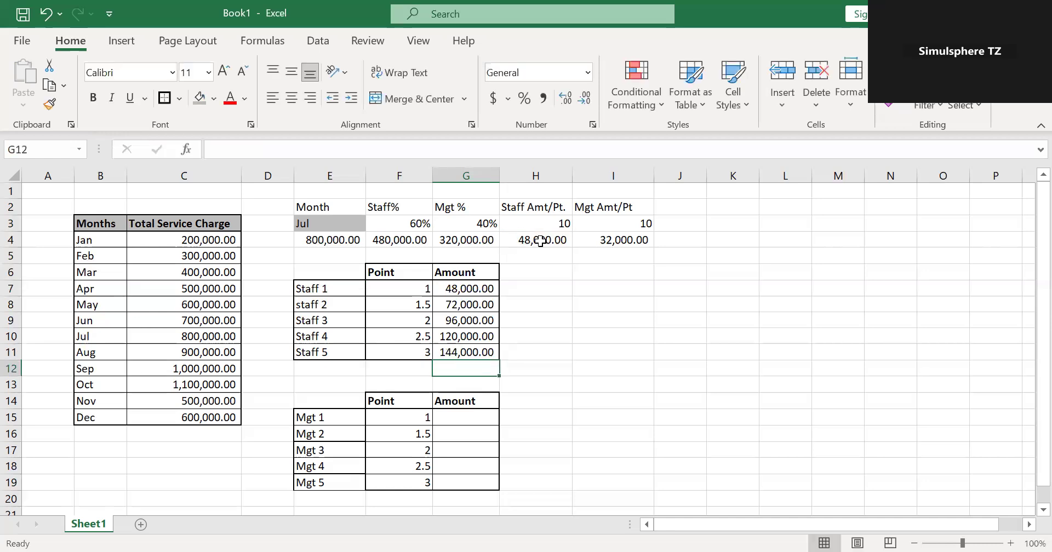
click(636, 348)
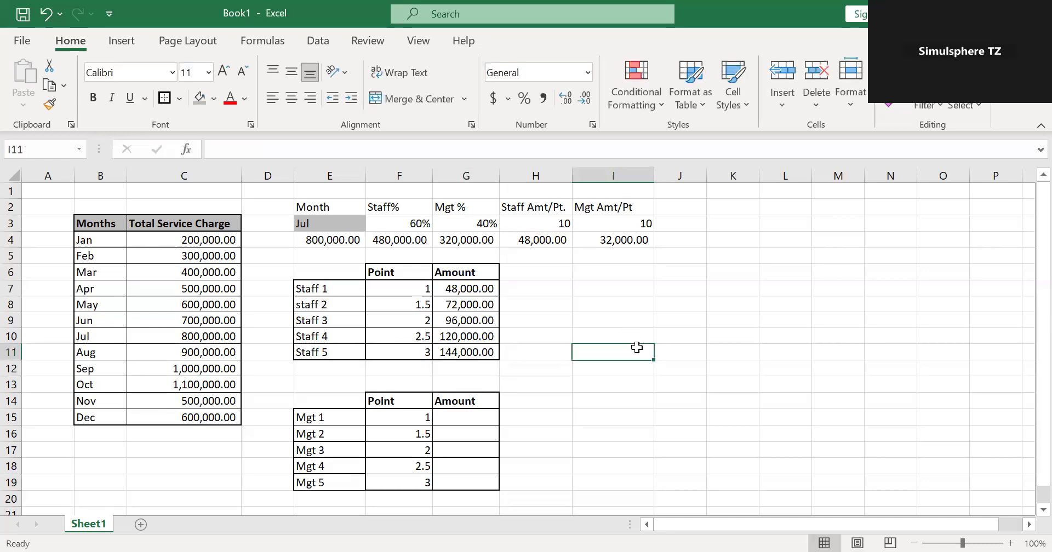
click(460, 349)
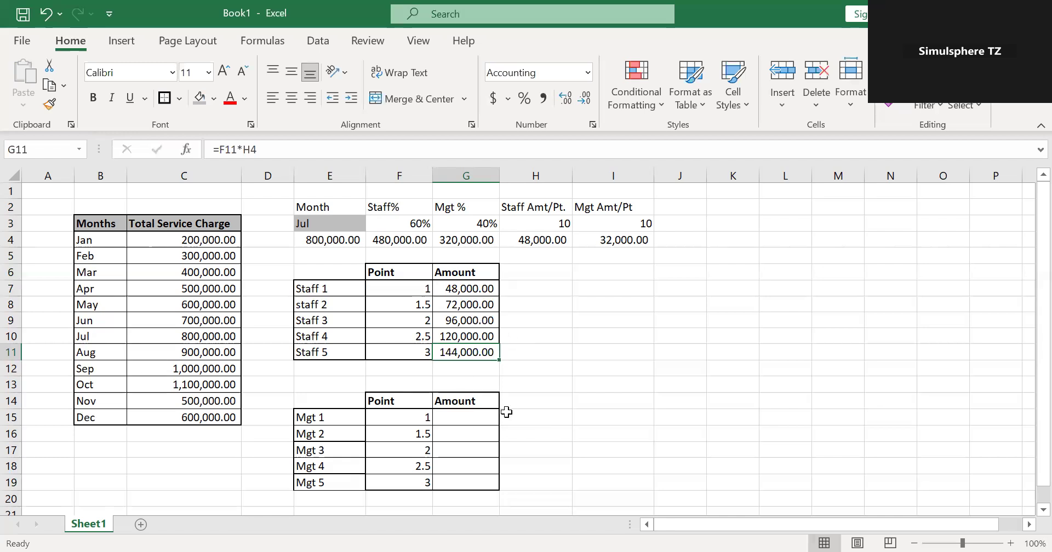
click(491, 405)
click(493, 417)
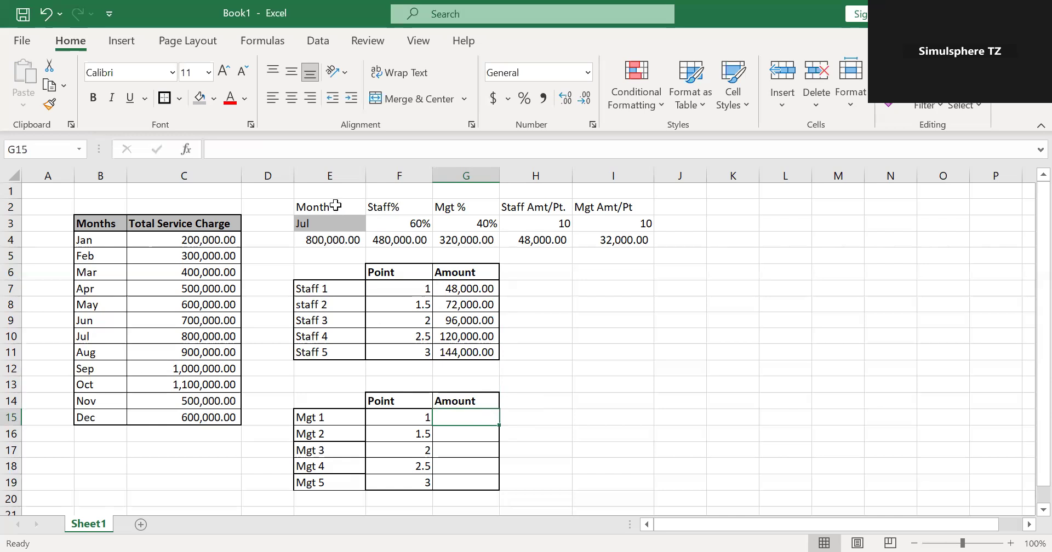
drag(336, 206, 620, 238)
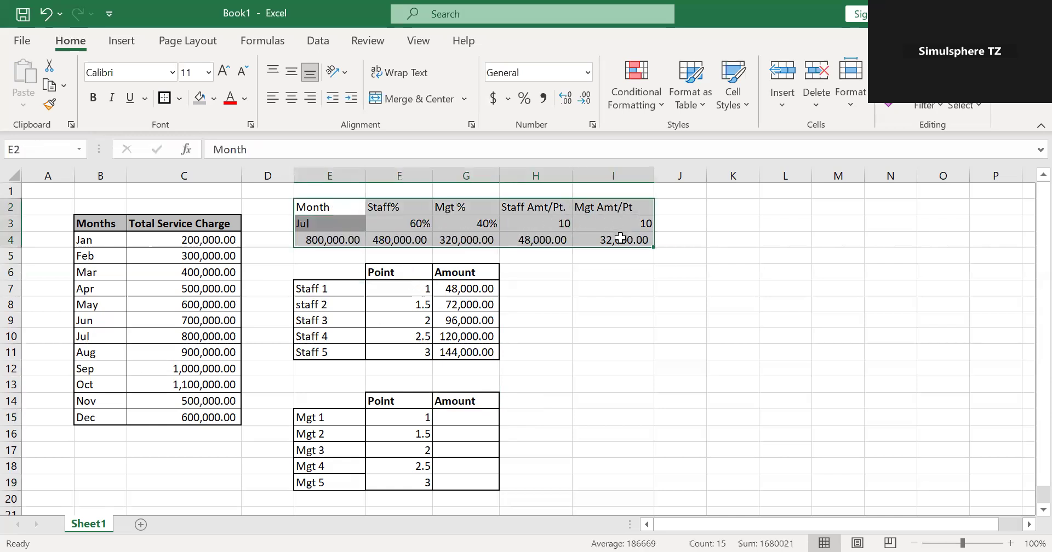
click(605, 333)
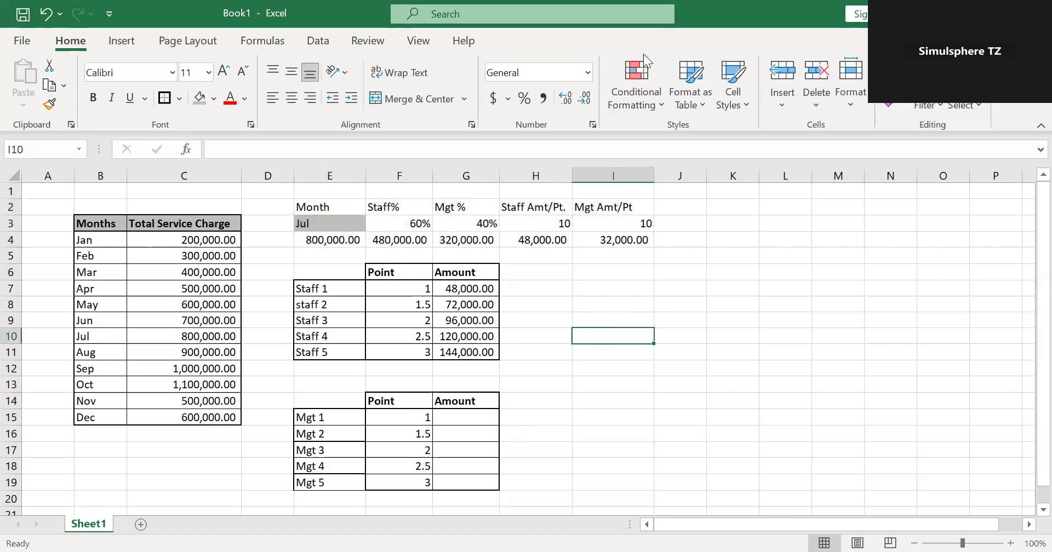